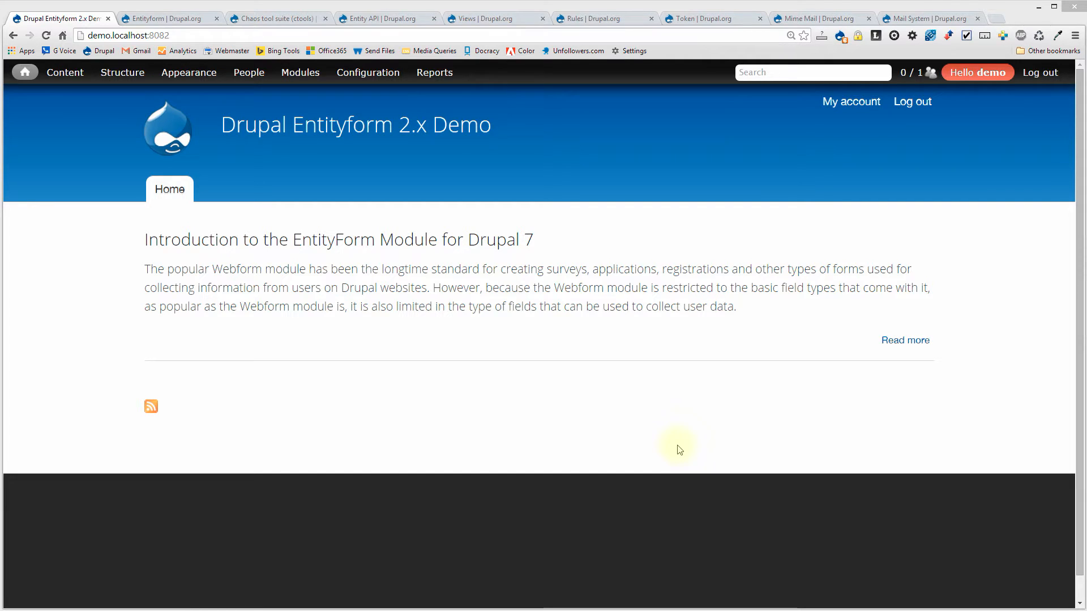
Switch to the Entityform project page on drupal.org.
left_click(181, 23)
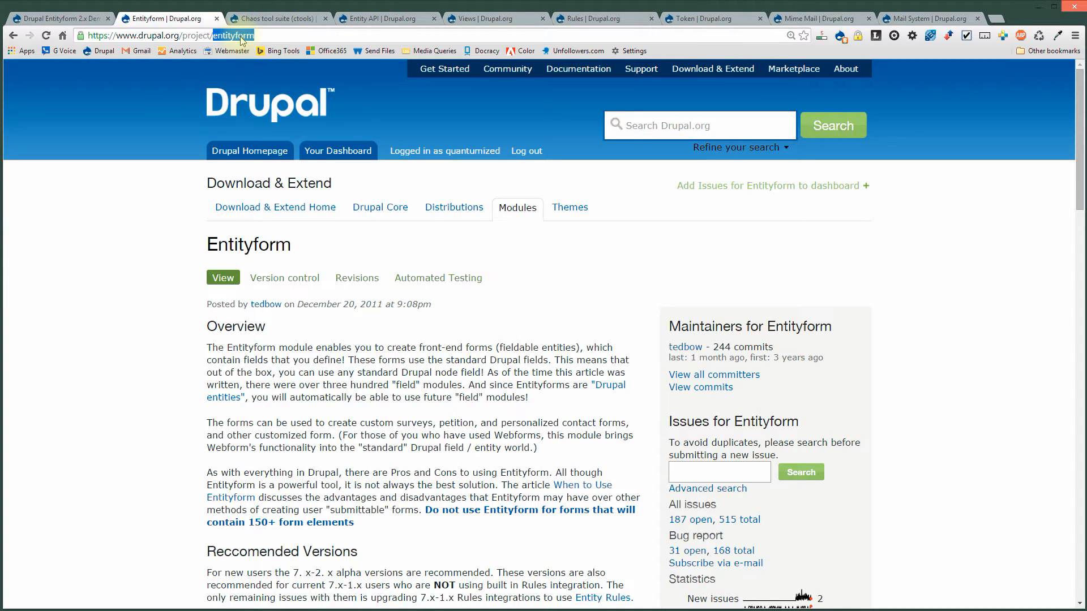
Look through the Chaos tool suite, Entity API and Views project pages.
left_click(281, 22)
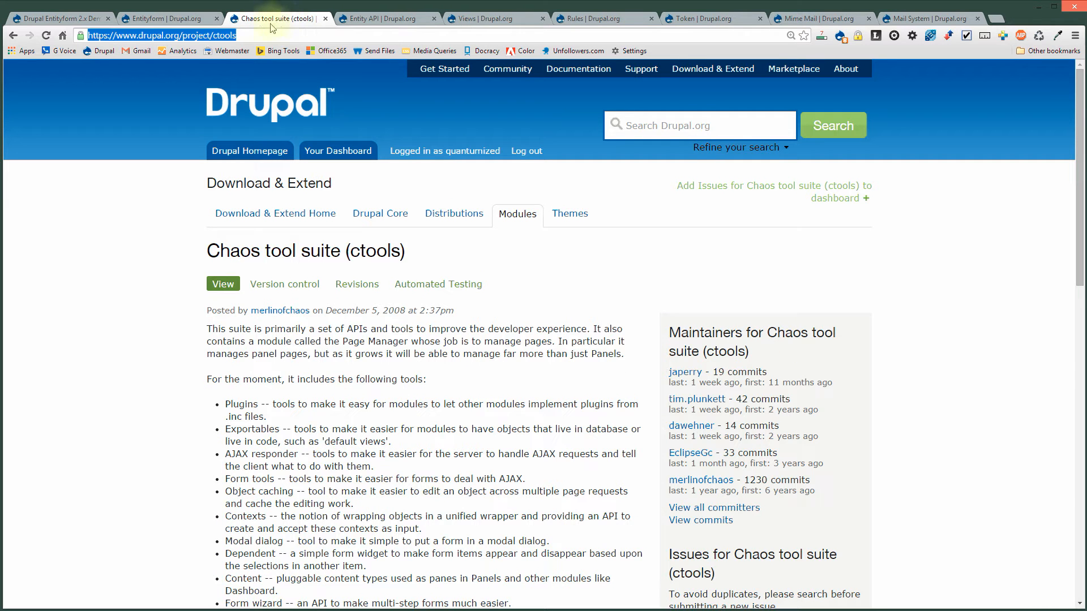
double_click(226, 36)
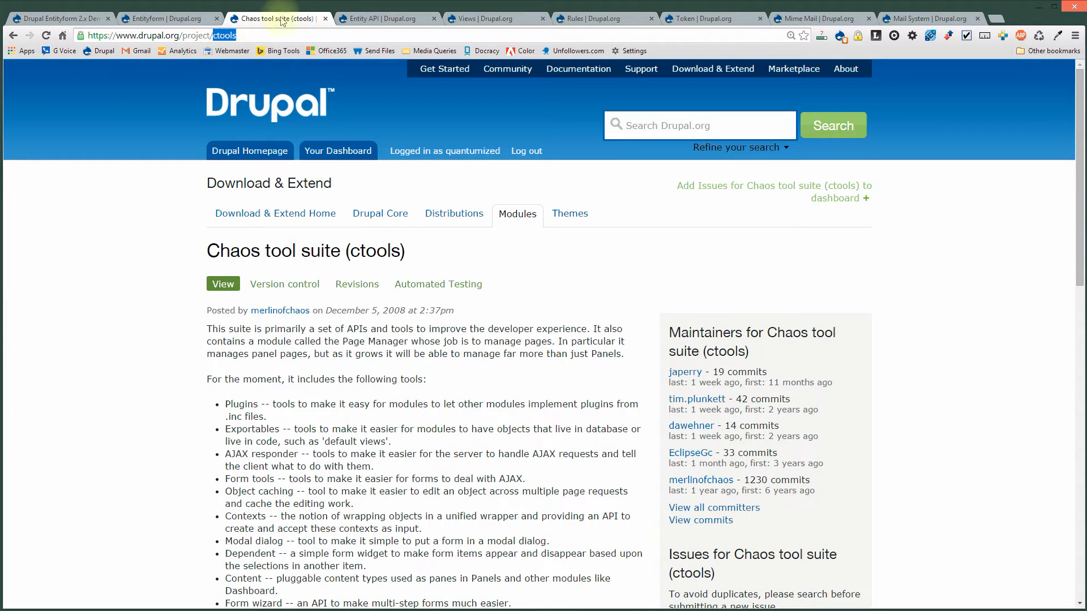
left_click(340, 23)
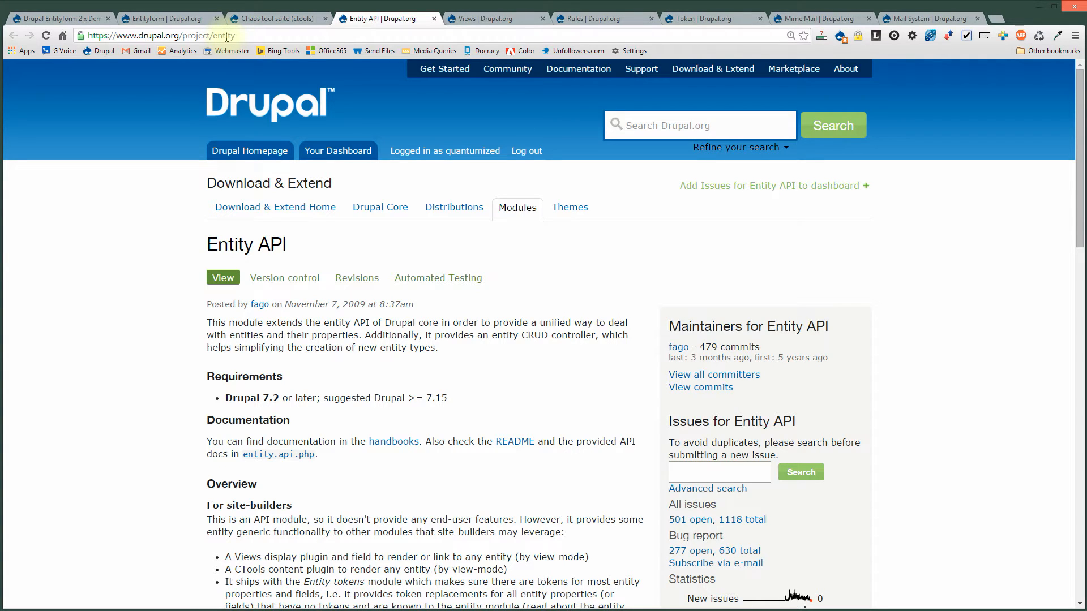
left_click(468, 21)
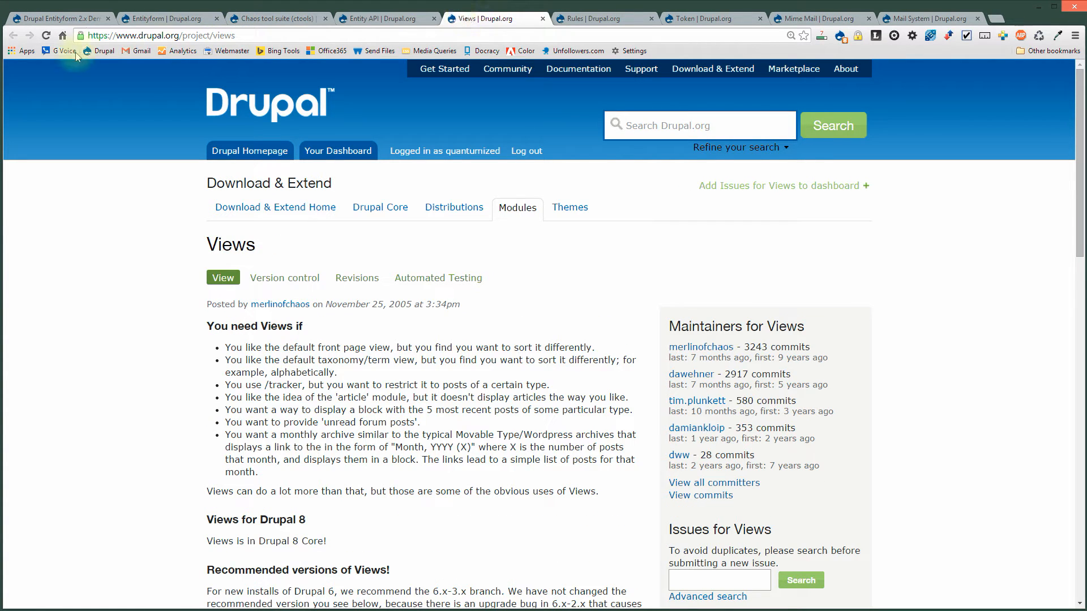
Close the Views, Entity API, ctools and Entityform pages and return to the demo site.
left_click(543, 19)
left_click(435, 18)
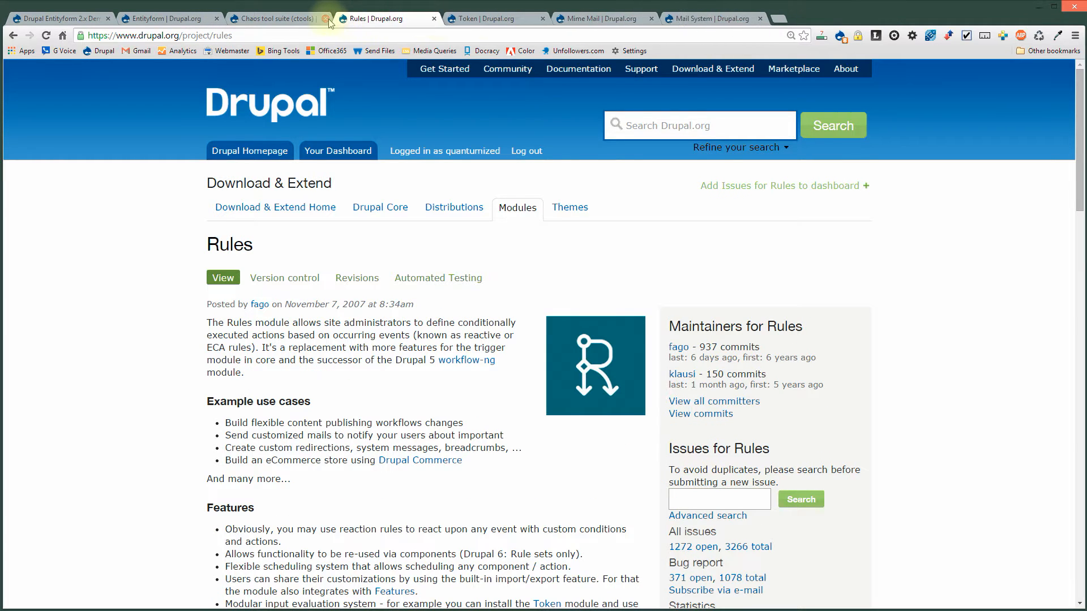
left_click(325, 19)
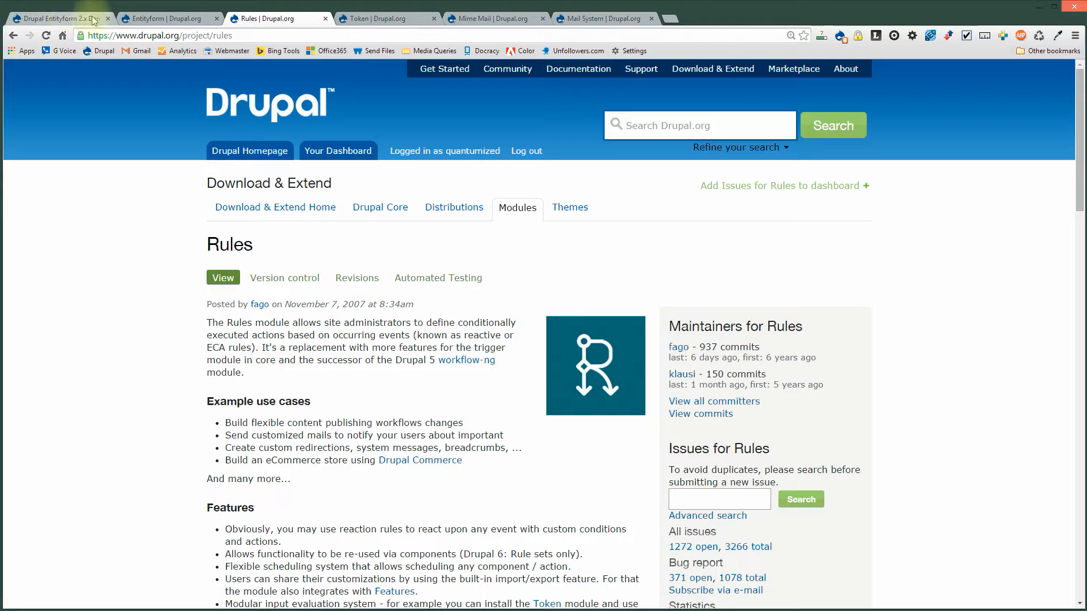
left_click(173, 23)
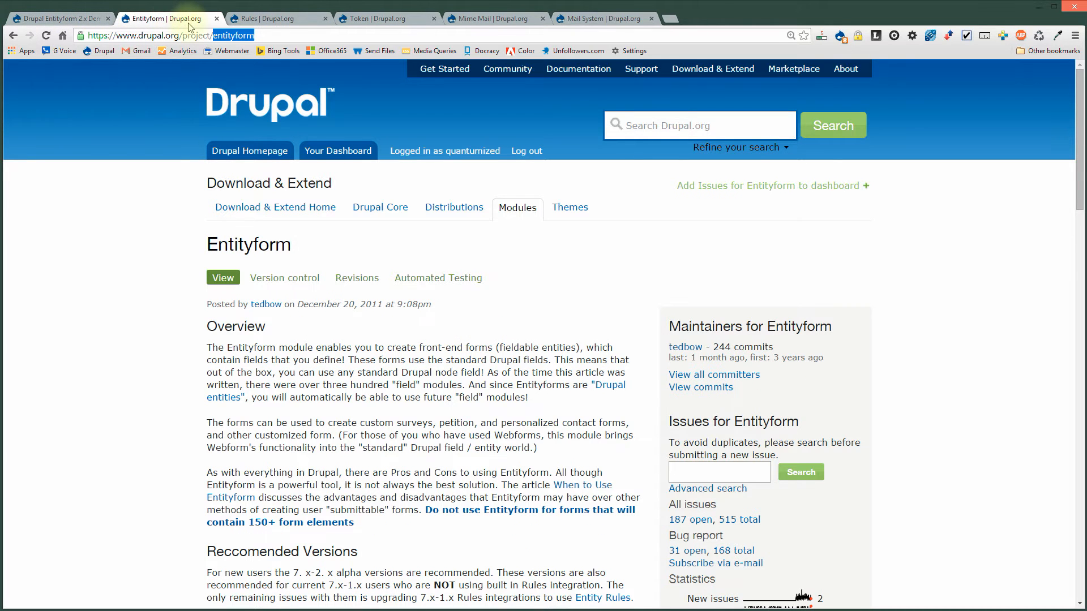
left_click(217, 19)
left_click(59, 18)
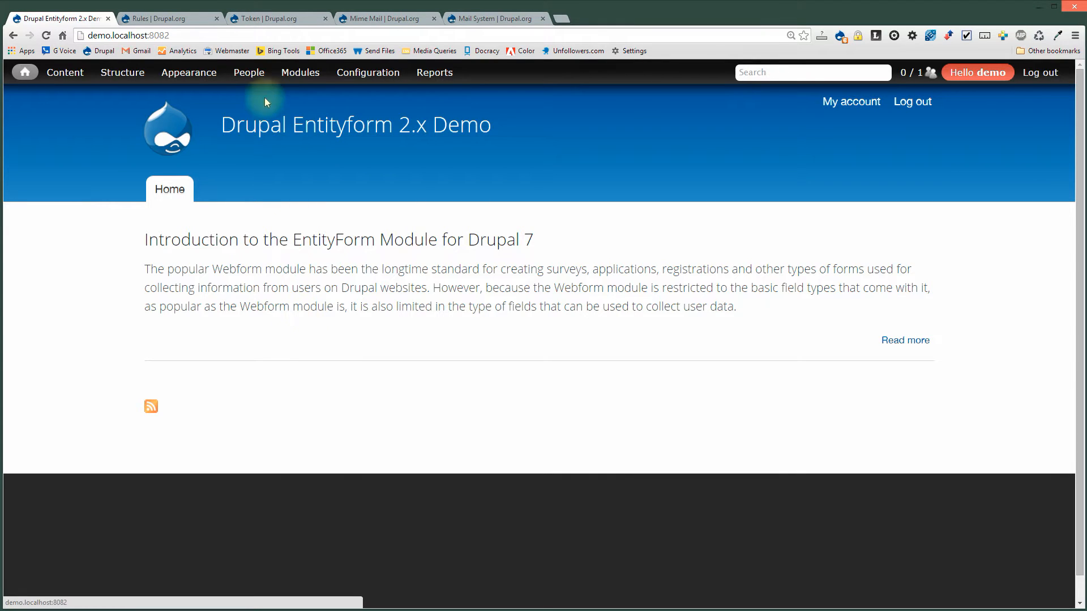
Filter the module list by 'entity' and switch Entityforms 7.x-2.0-rc1 on.
left_click(300, 78)
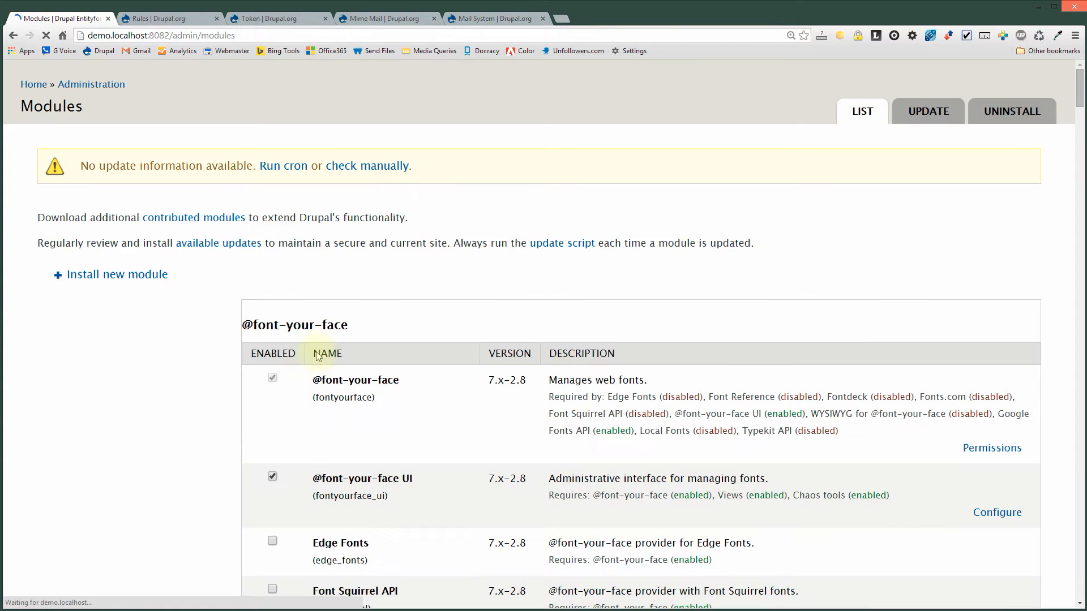
type("entity")
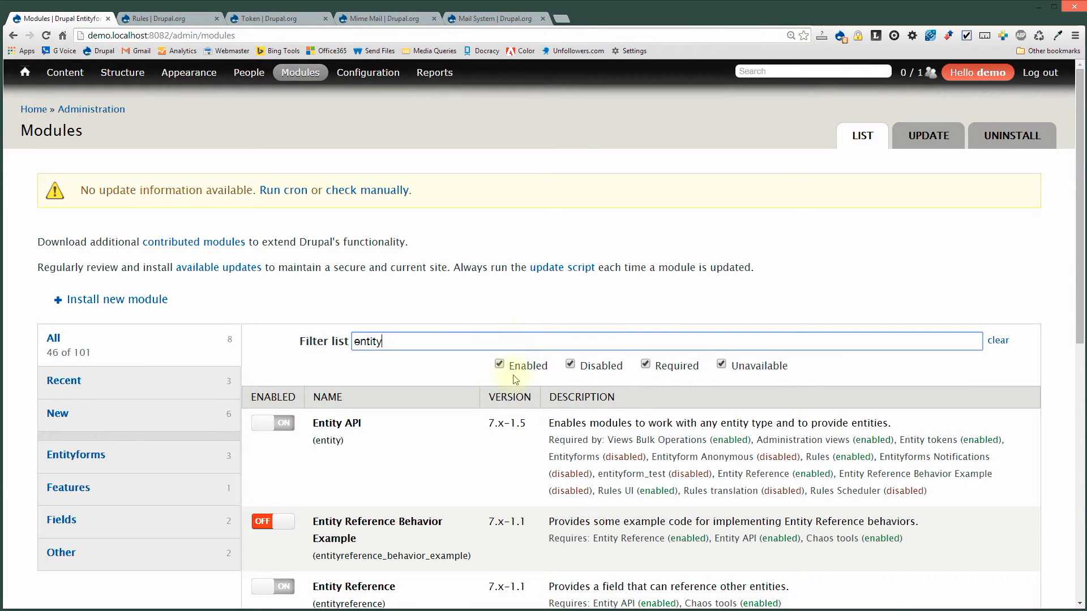
scroll(360, 472, "down", 9)
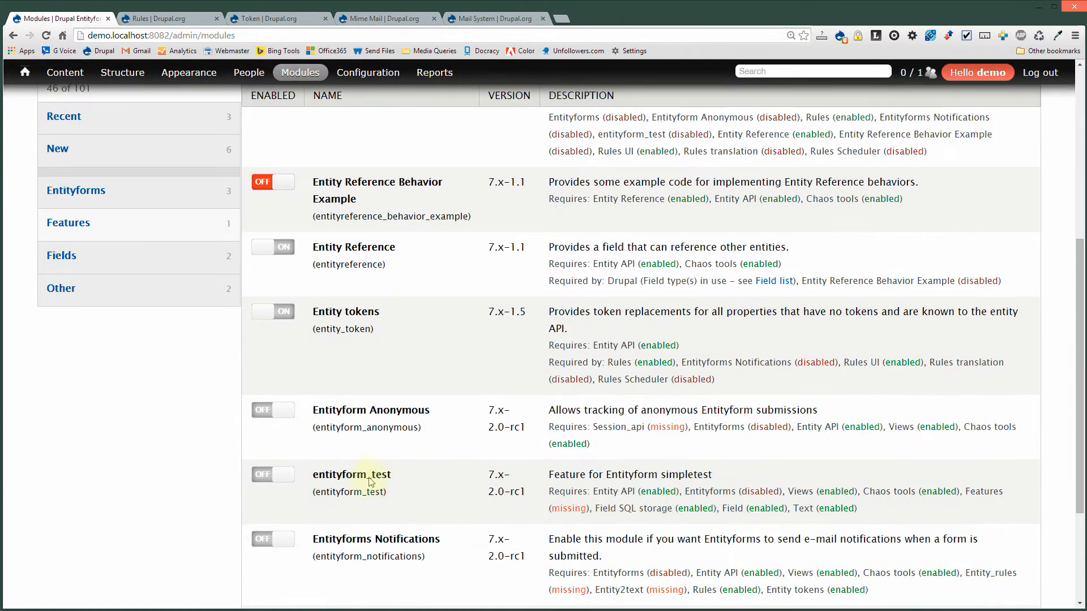
left_click(270, 451)
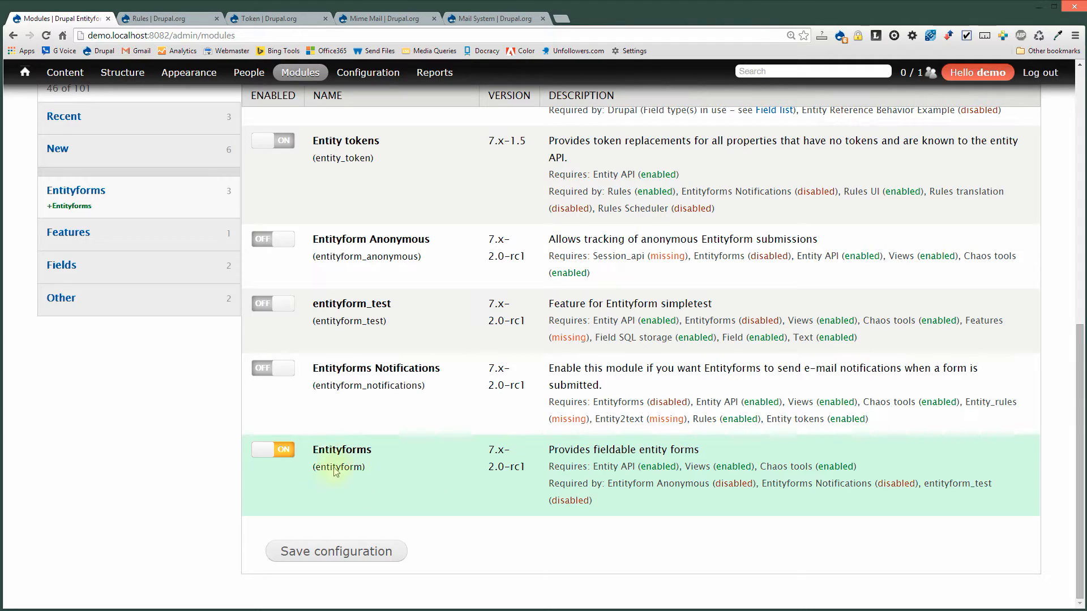
Save the module configuration and go to Structure > Entityform Types.
left_click(315, 551)
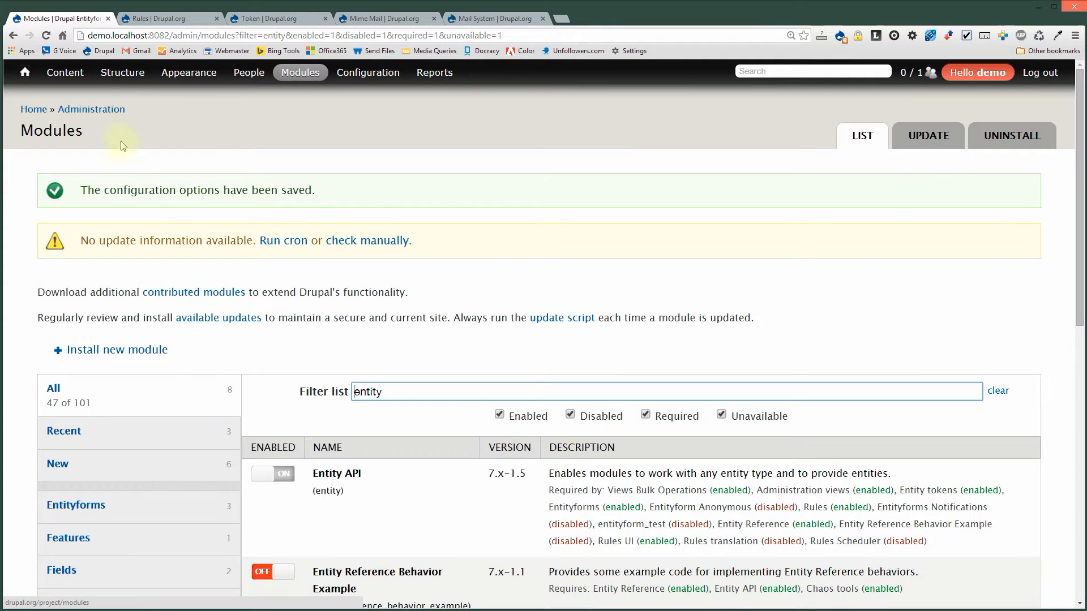
mouse_move(135, 79)
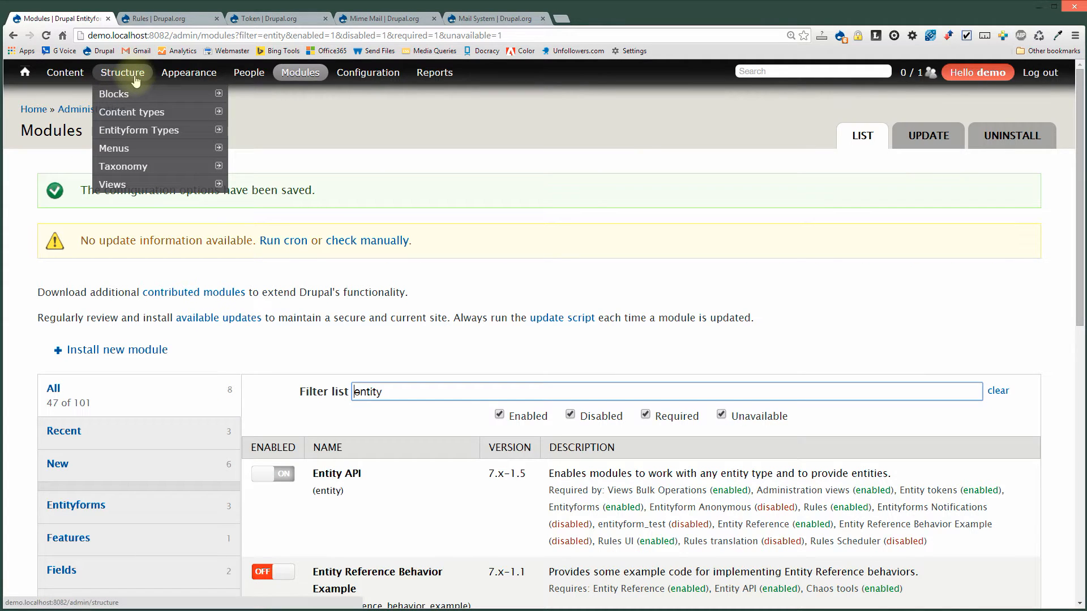
mouse_move(143, 131)
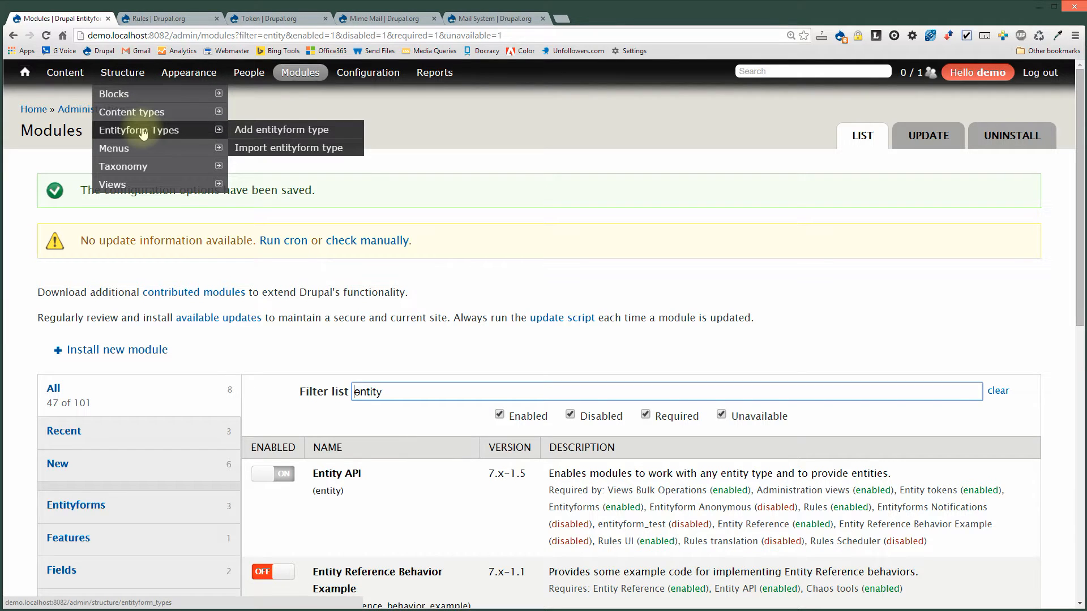
left_click(143, 133)
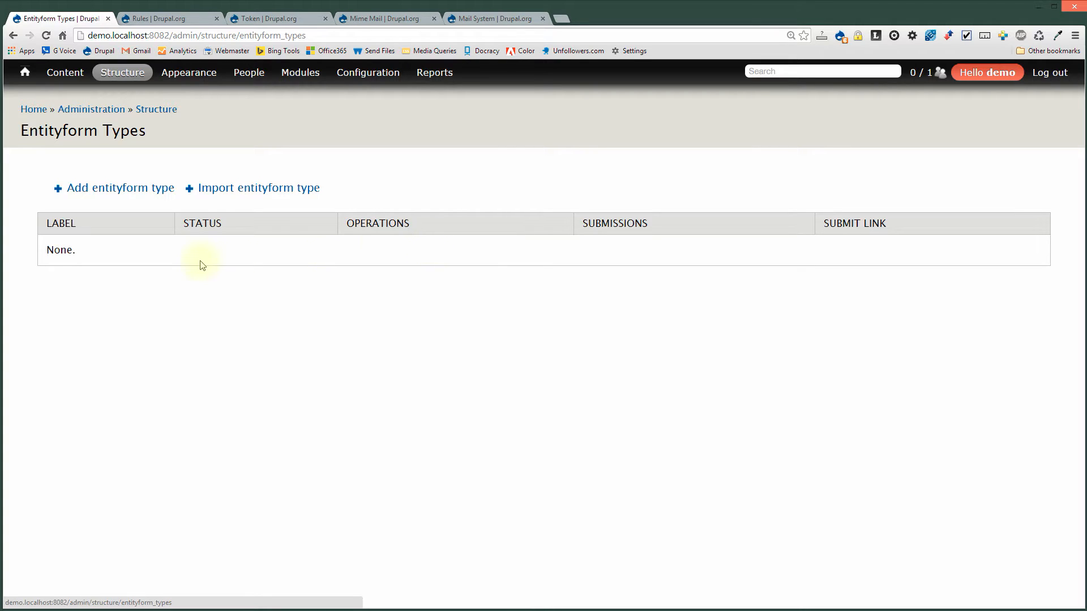
Start a new entityform type named Registration.
left_click(142, 196)
left_click(142, 196)
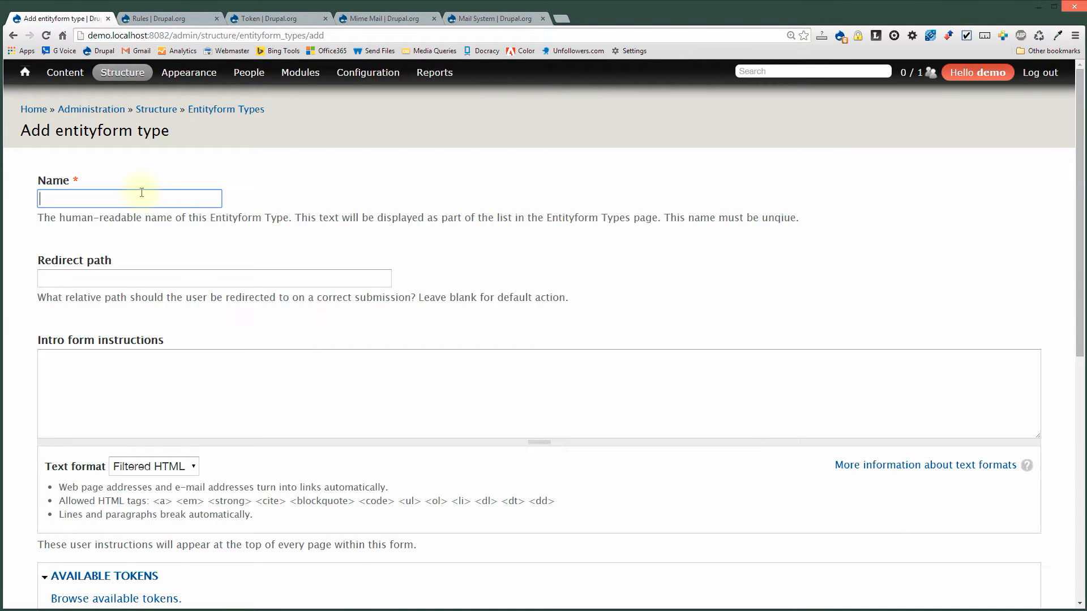
type("Reg")
key("Down")
key("Return")
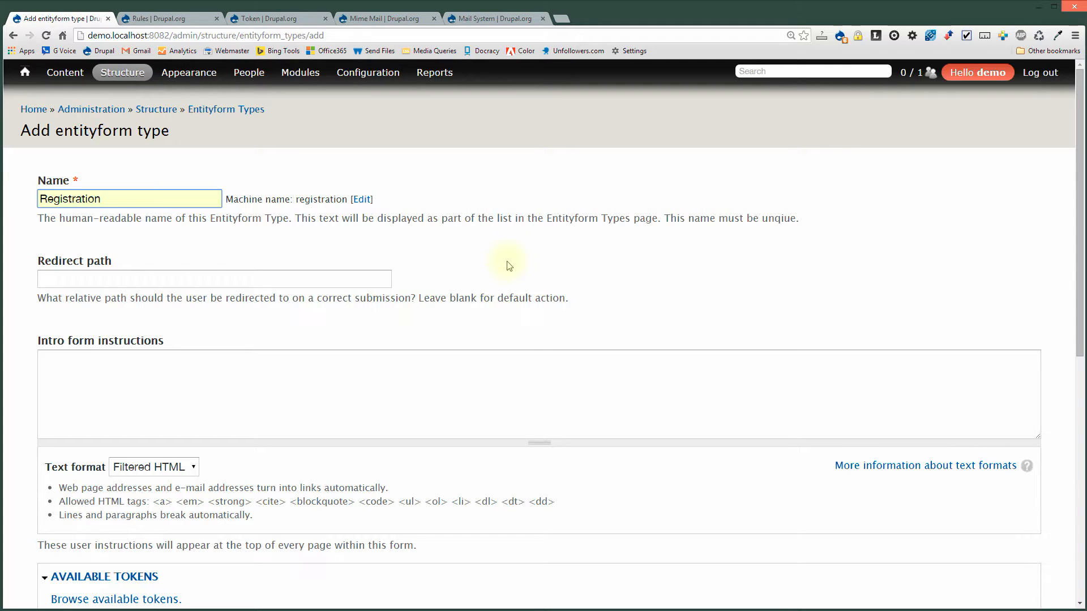
Enter the intro form instructions 'Please register for our event.'.
left_click(263, 414)
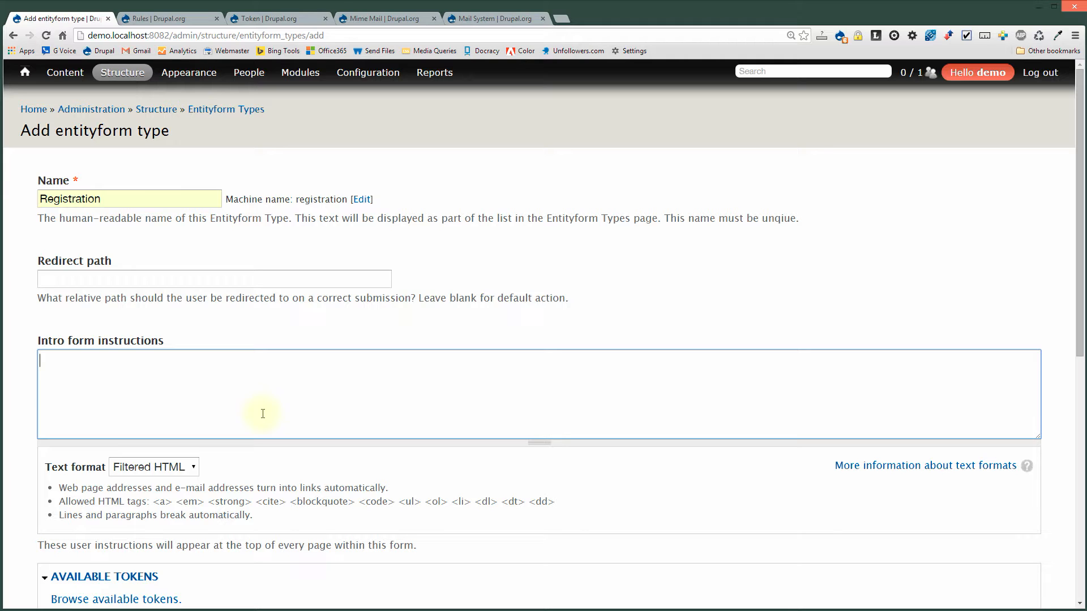
type("Please register for our event.")
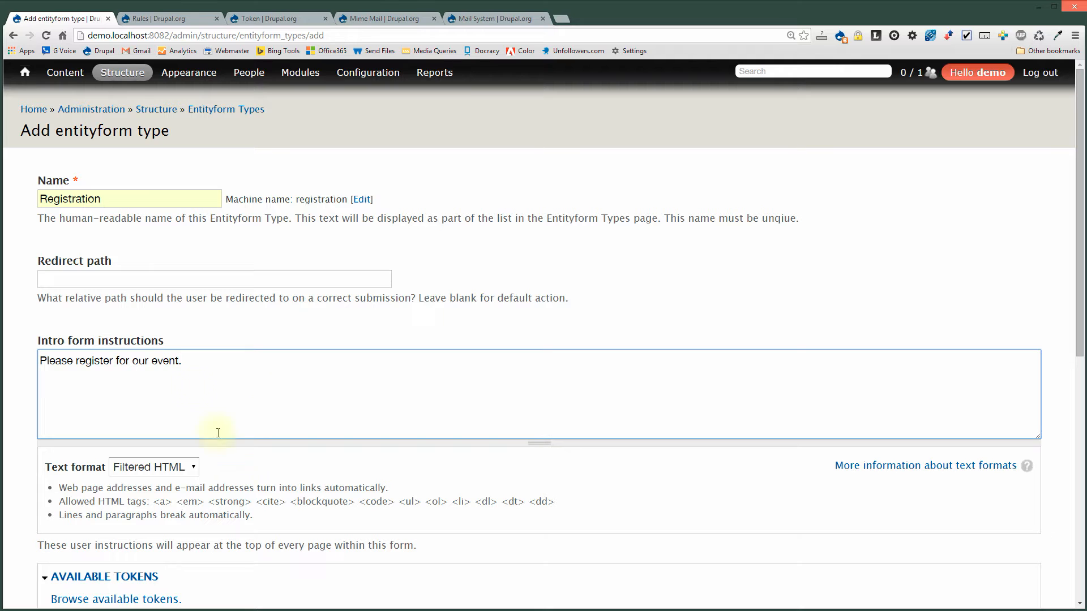
scroll(226, 442, "down", 7)
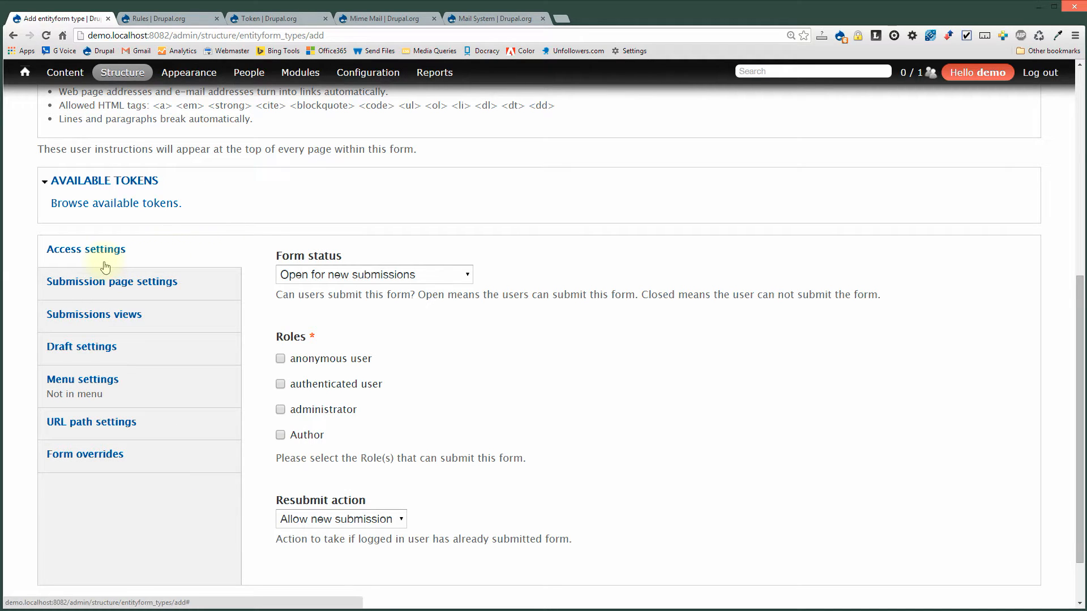
Keep the form open and allow anonymous and authenticated users to submit it.
left_click(334, 274)
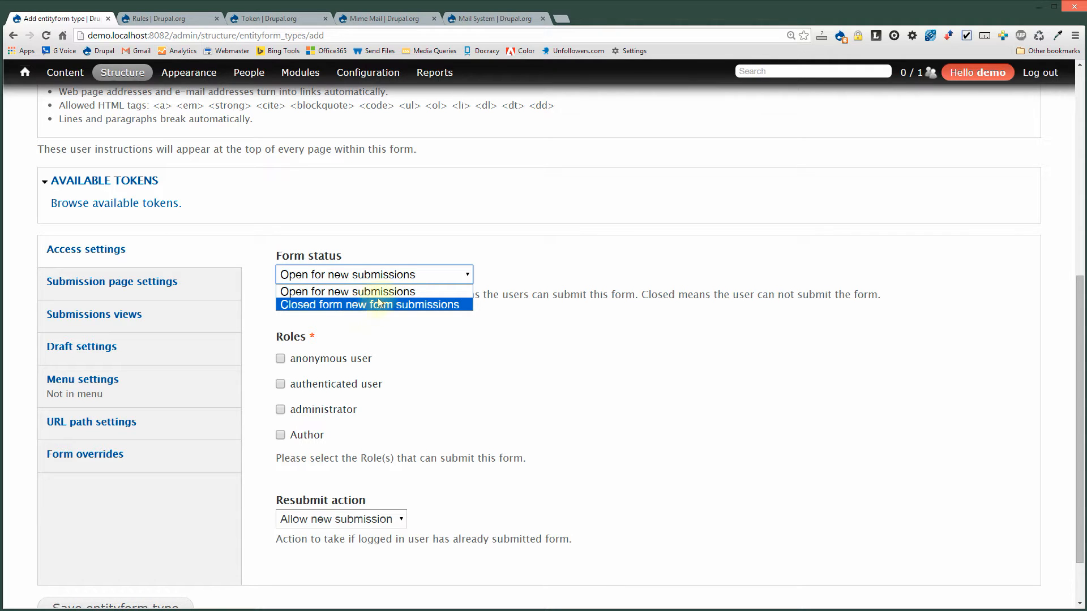
left_click(490, 357)
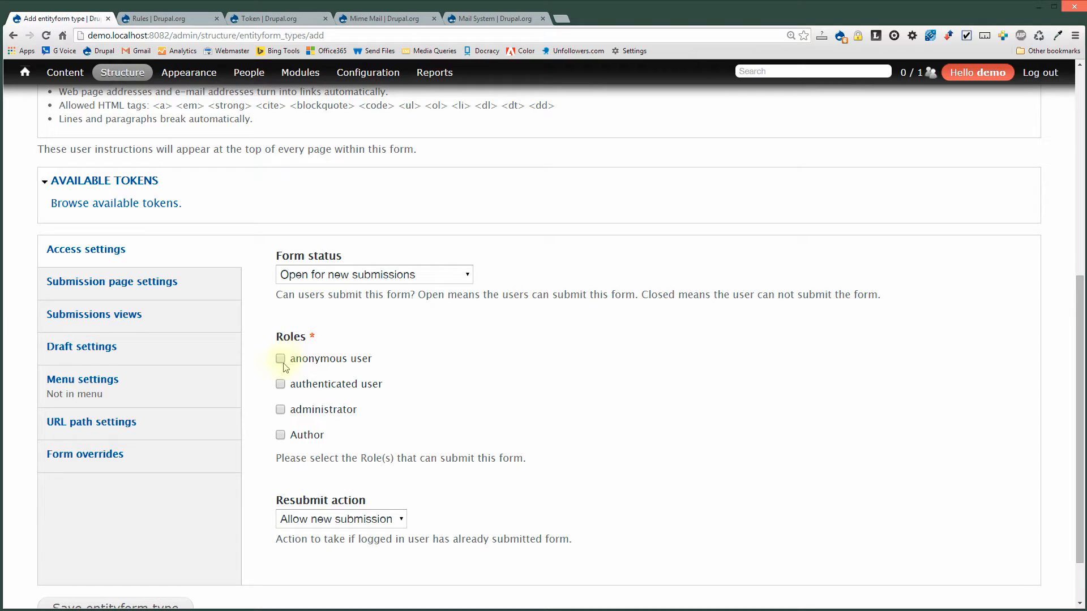
left_click(281, 360)
left_click(281, 387)
left_click(280, 360)
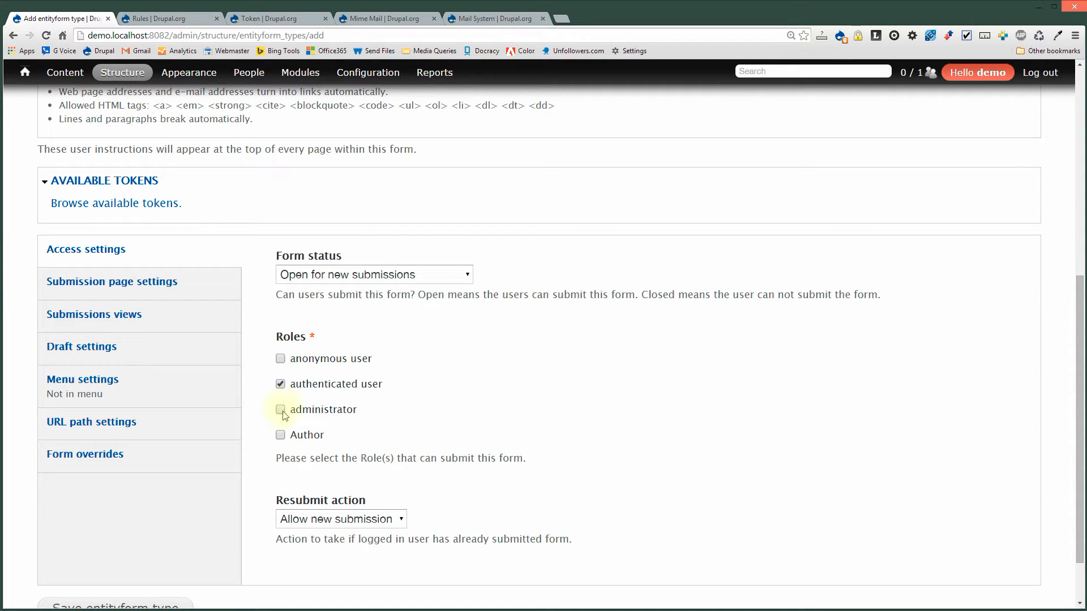
left_click(280, 359)
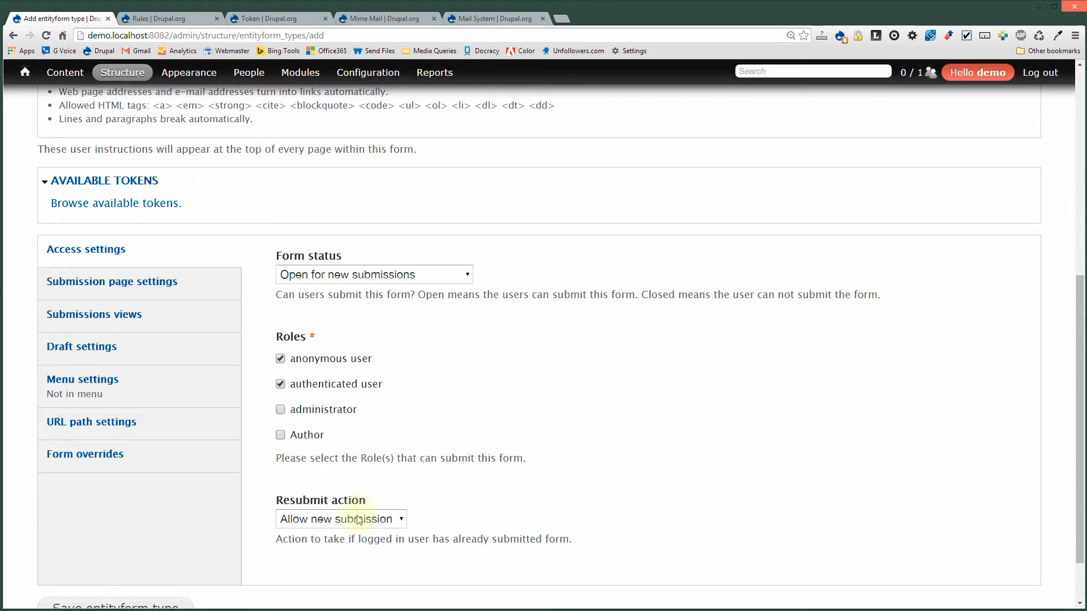
Review the resubmit action choices and bring up Submission page settings.
scroll(510, 445, "down", 2)
left_click(375, 452)
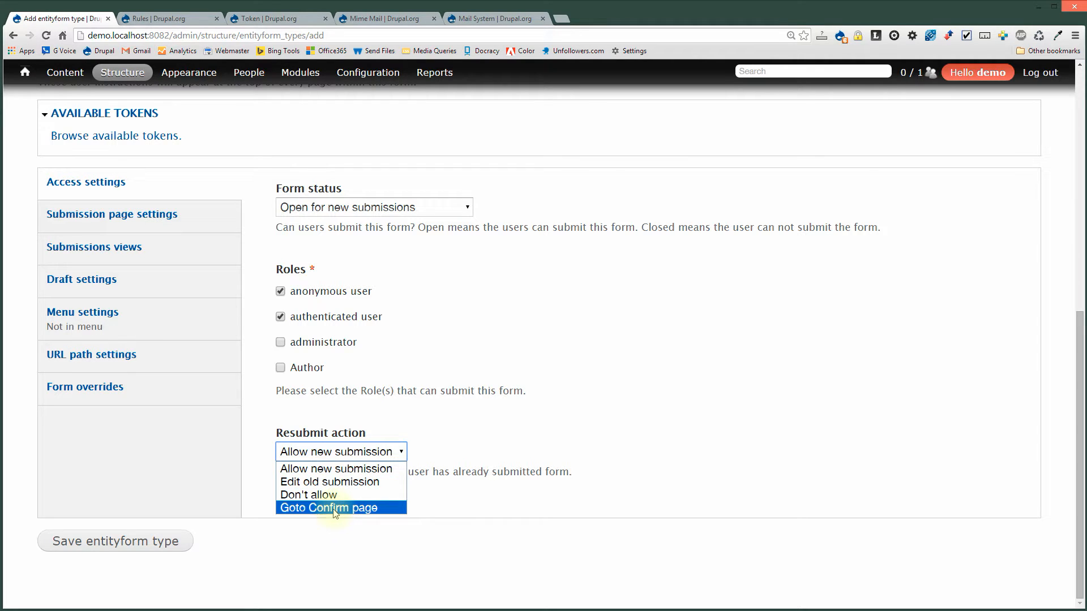
left_click(164, 220)
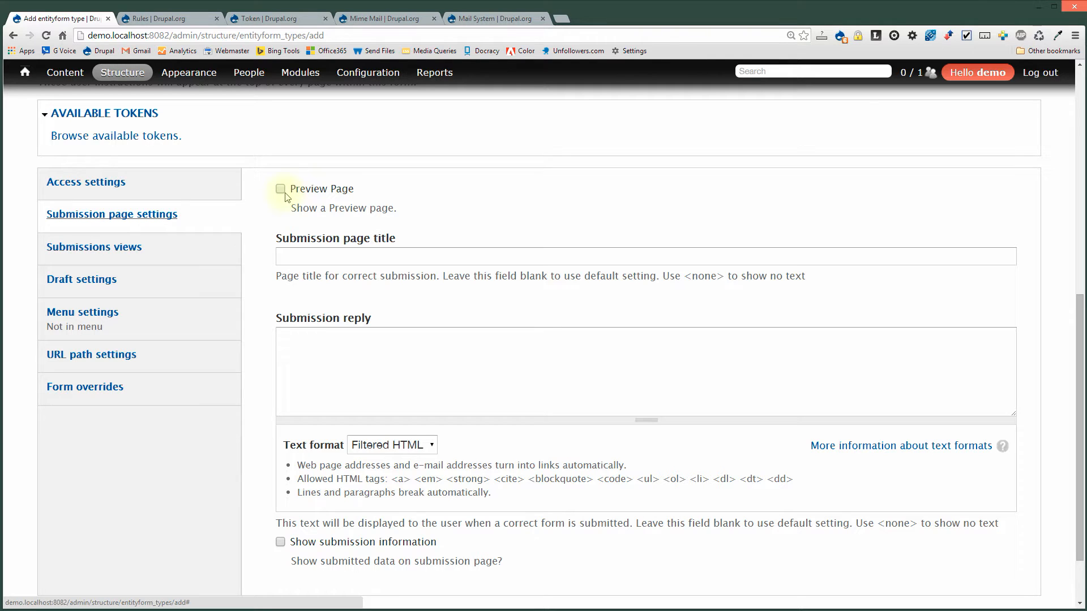
Set title 'Thank You.', reply 'You are now registered for our event.', and toggle showing submitted data.
left_click(314, 253)
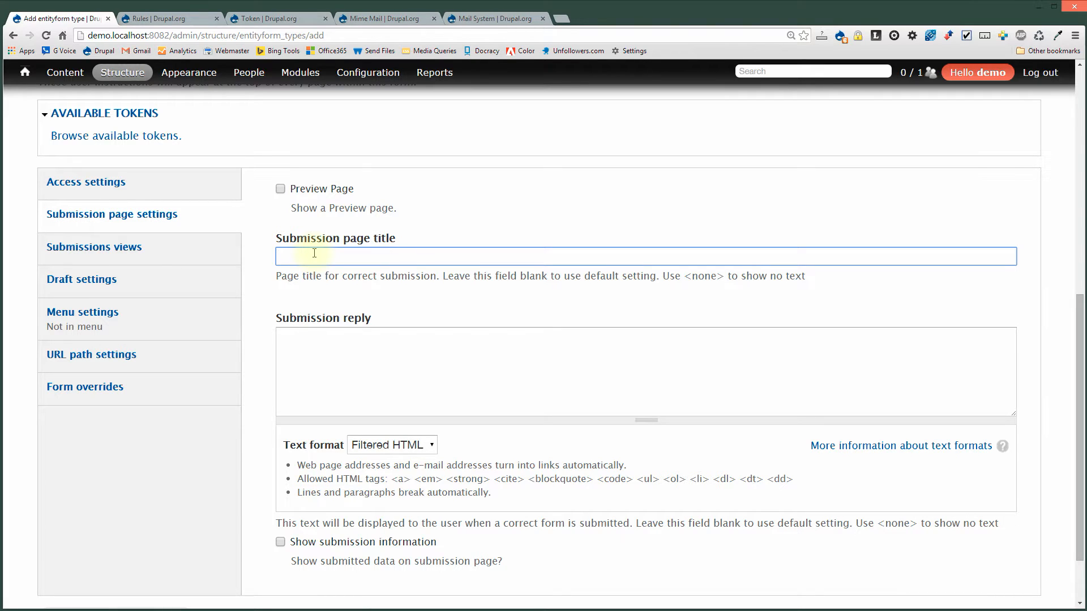
type("Tha")
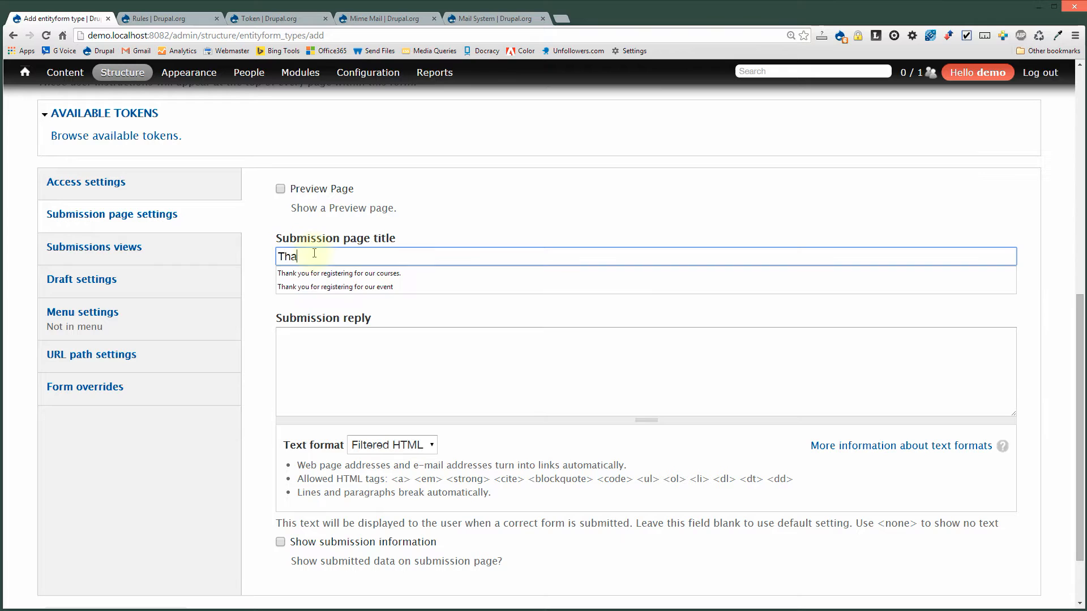
type("nk You.")
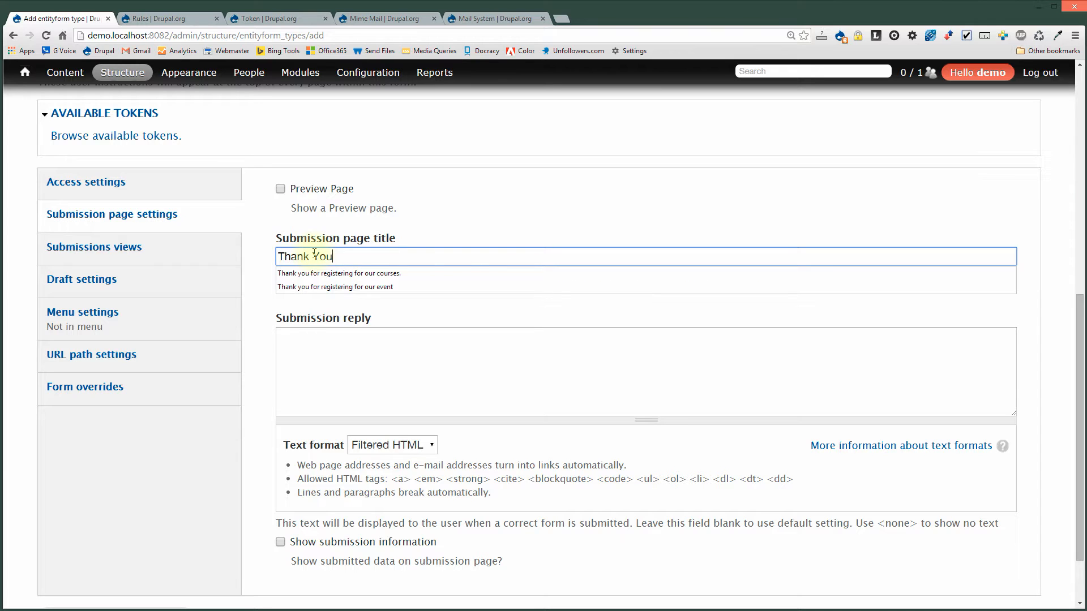
key("Tab")
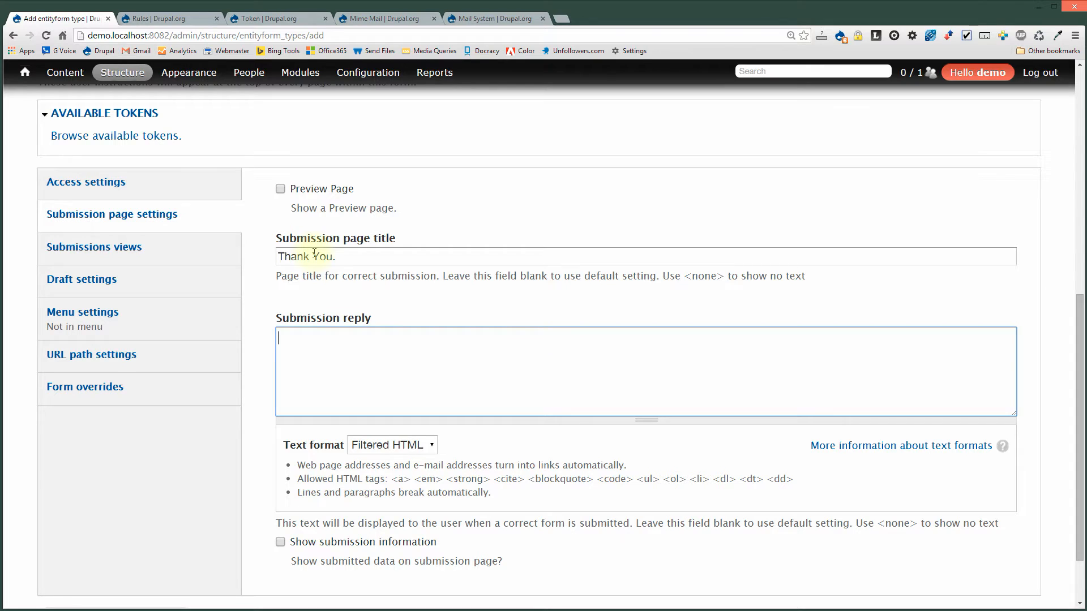
type("You are now registere")
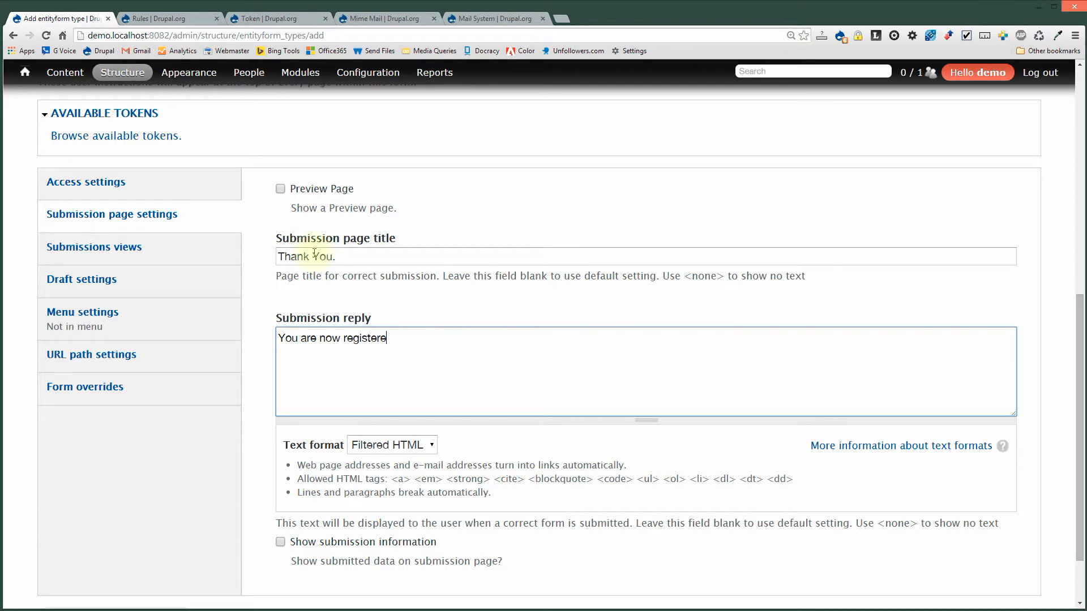
type("d for our event.")
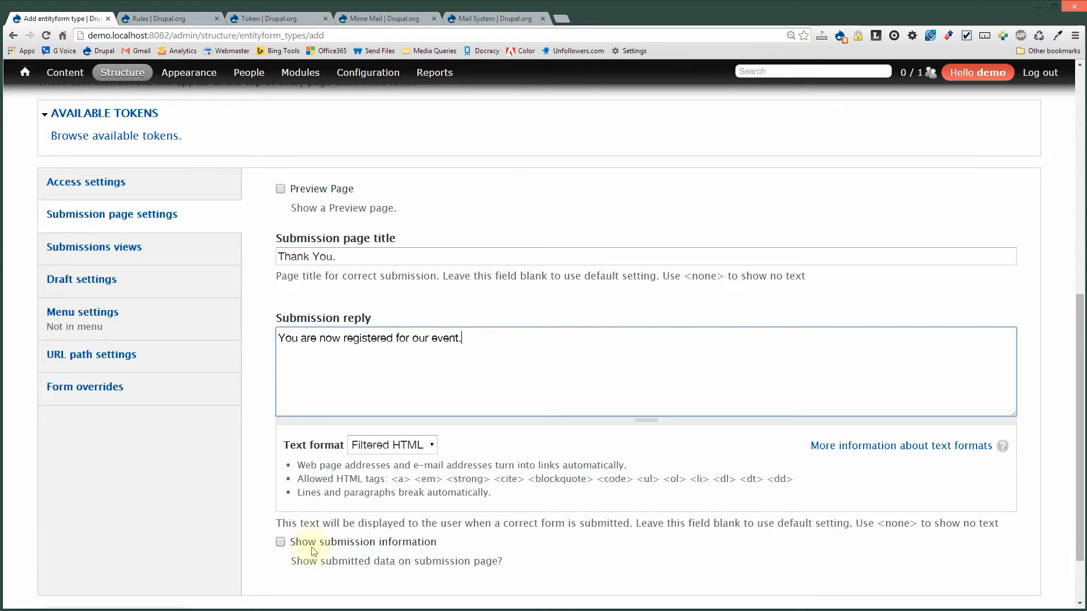
left_click(308, 543)
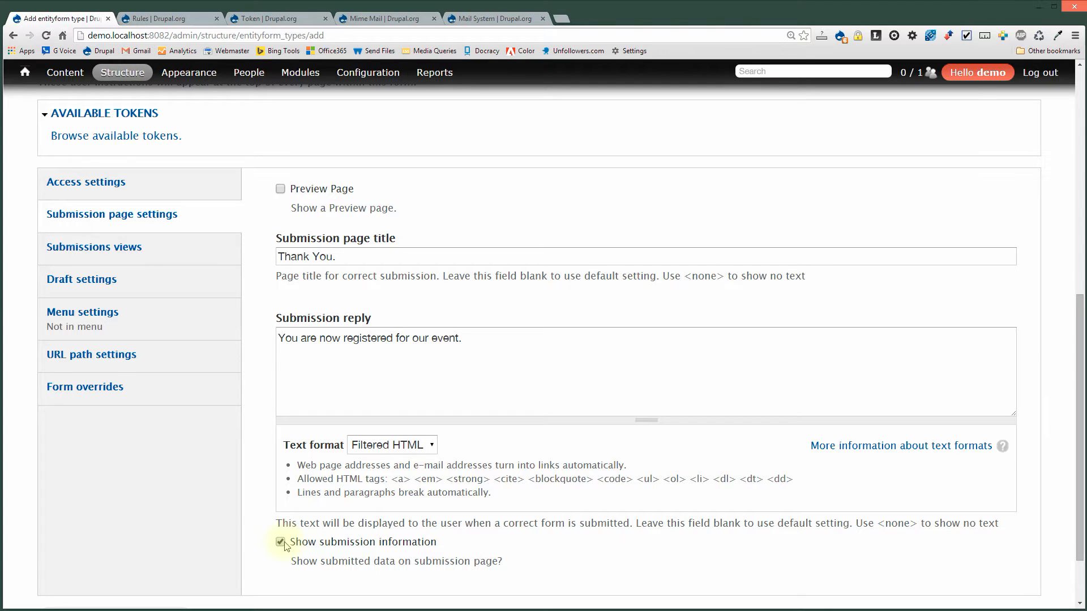
Leave the submission reports and current user's submissions views at Use Default.
left_click(146, 248)
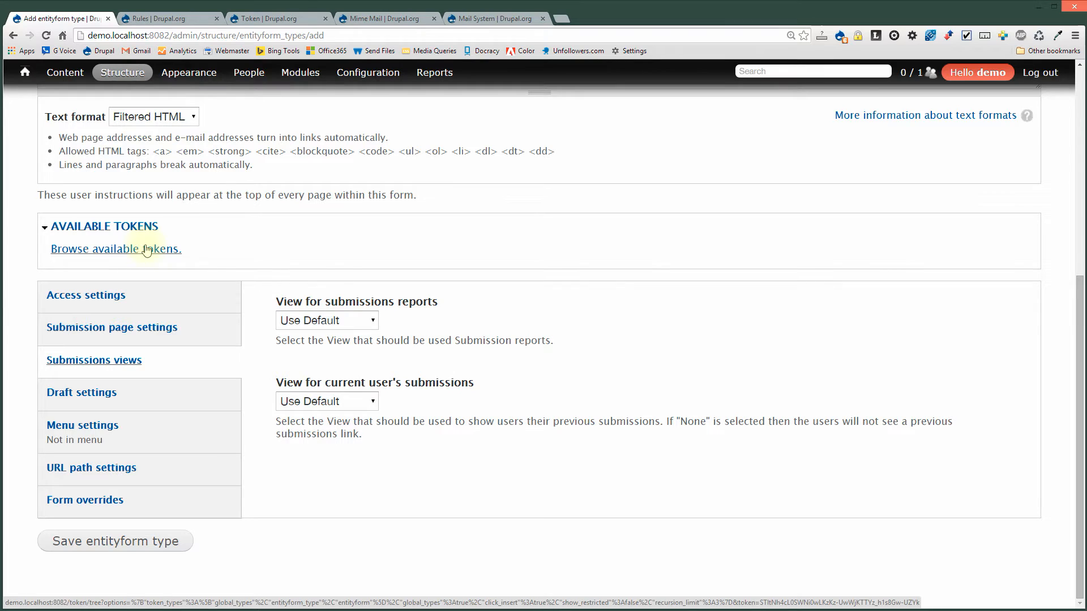
left_click_drag(274, 301, 443, 306)
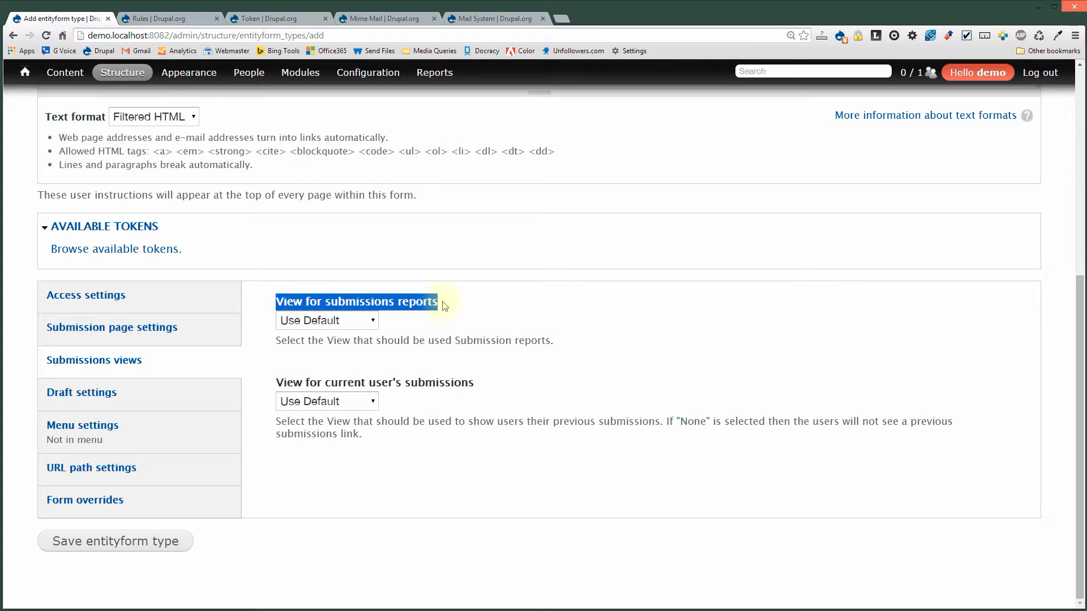
left_click_drag(277, 382, 478, 382)
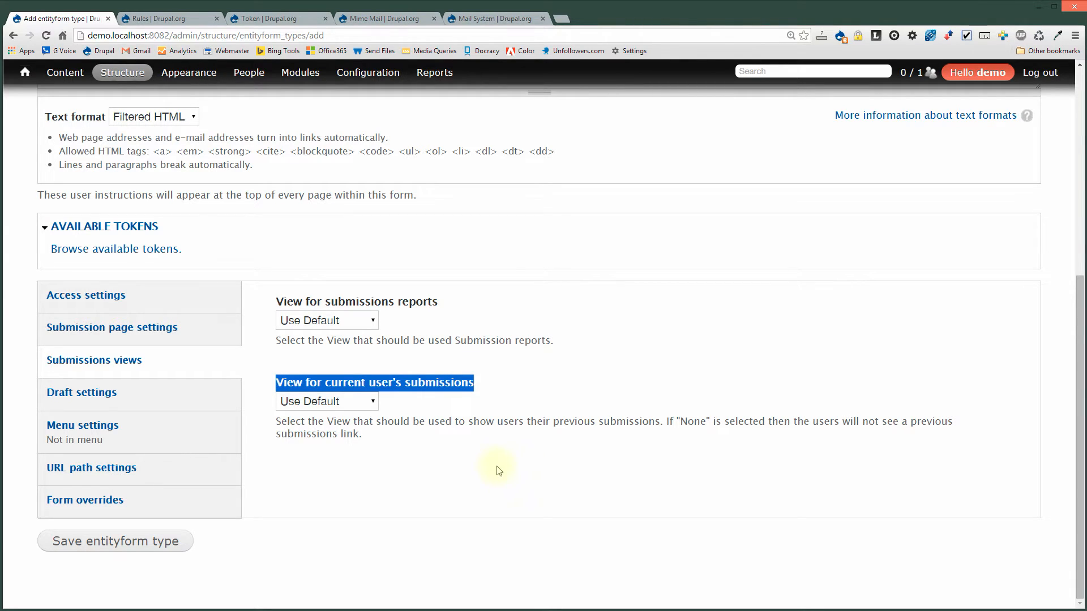
left_click(337, 403)
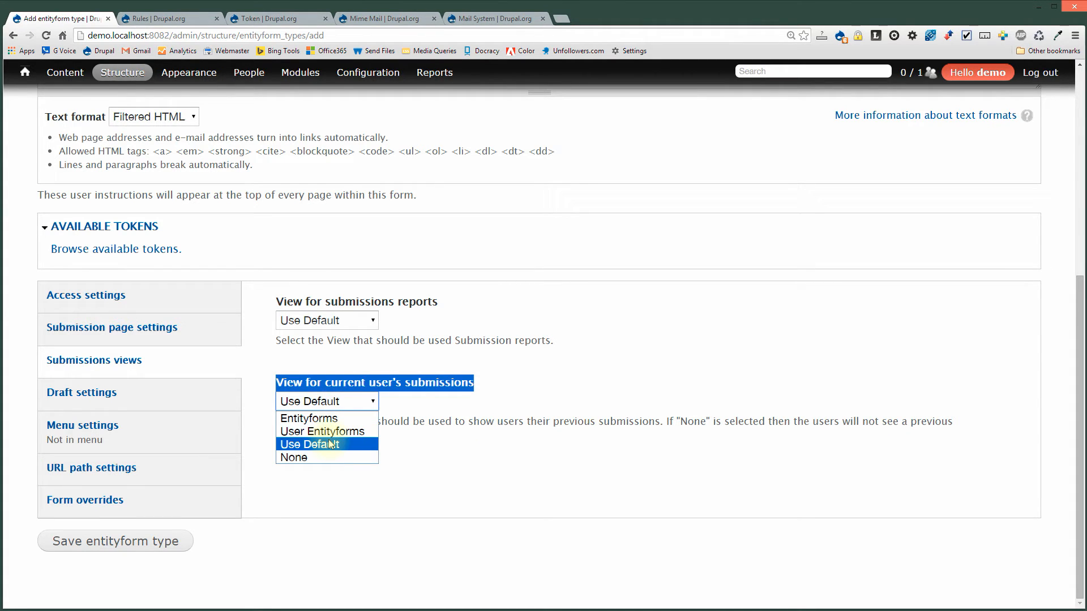
left_click(439, 321)
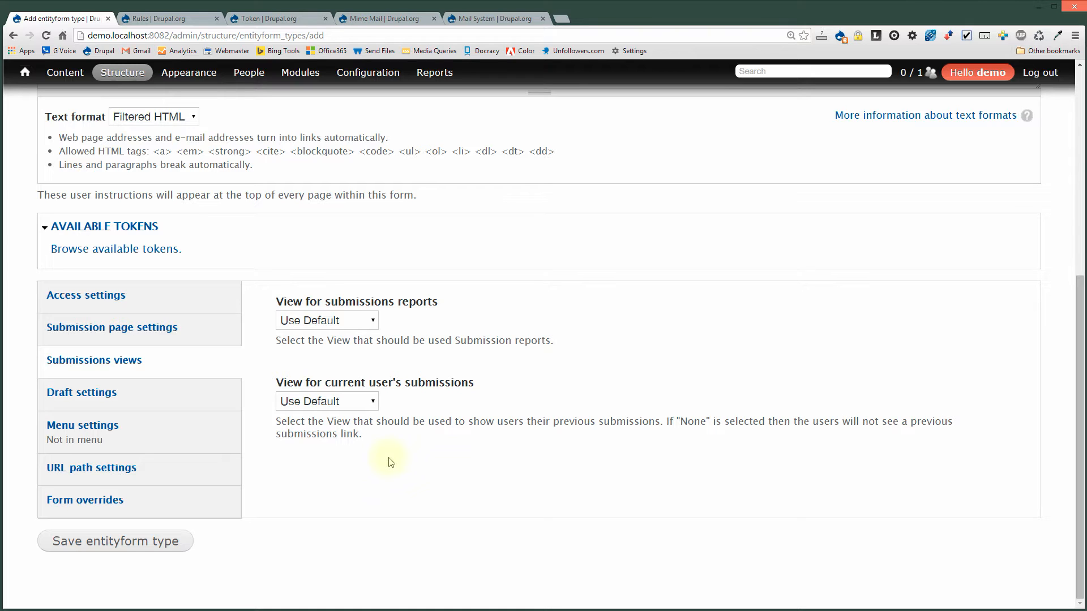
left_click(361, 323)
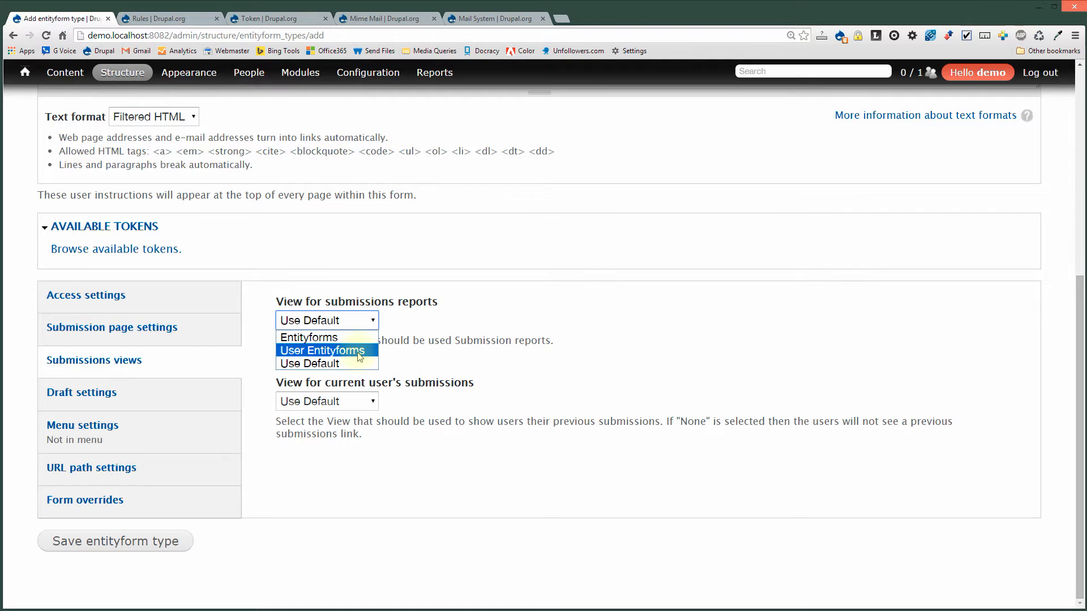
left_click(457, 322)
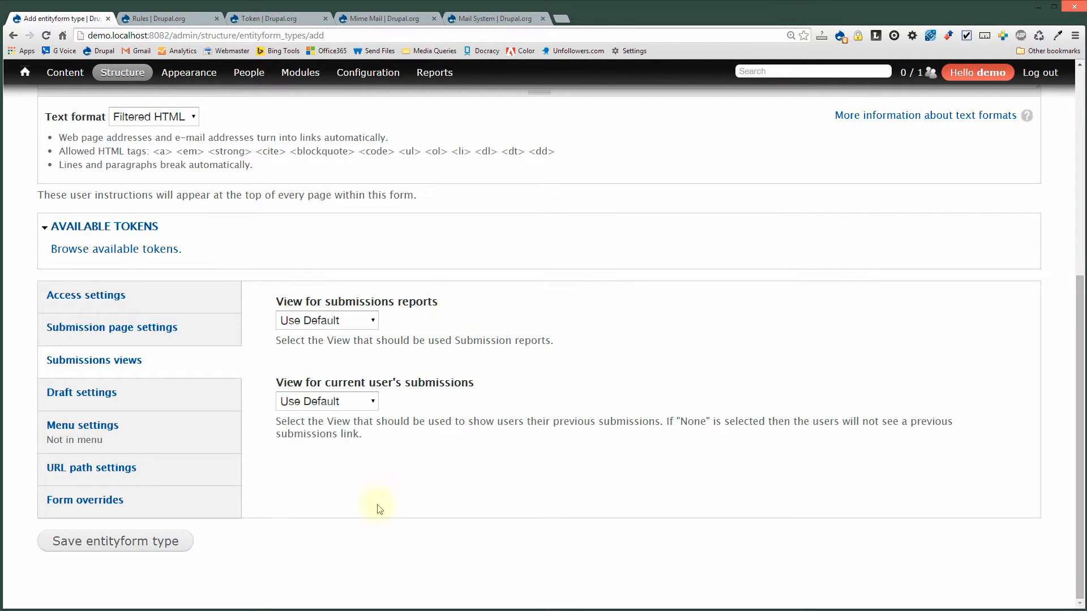
left_click(194, 401)
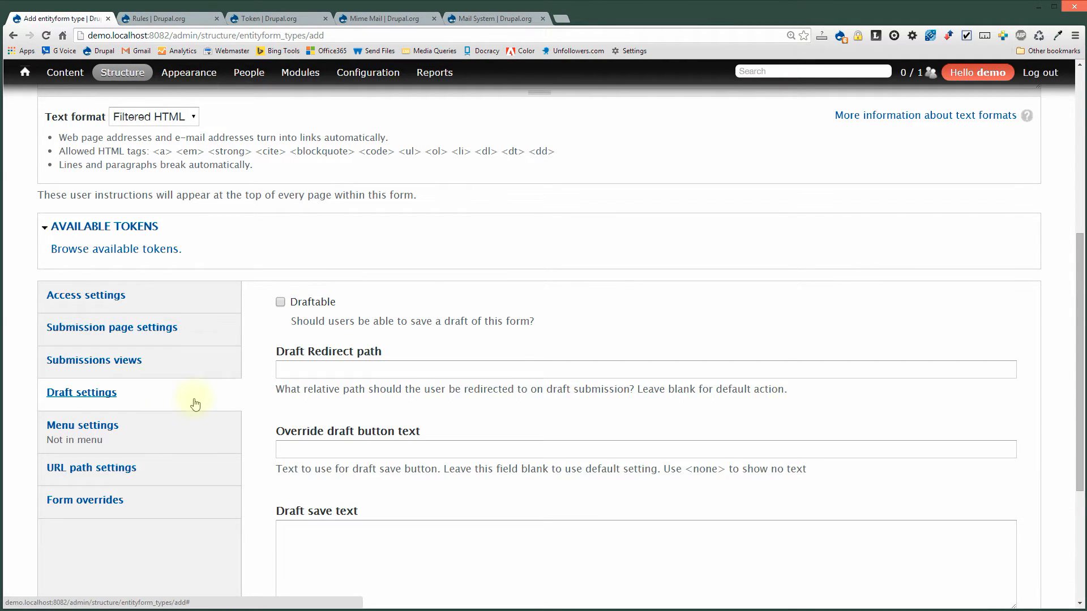
Tick Draftable so users can save drafts of the Registration form.
left_click(309, 305)
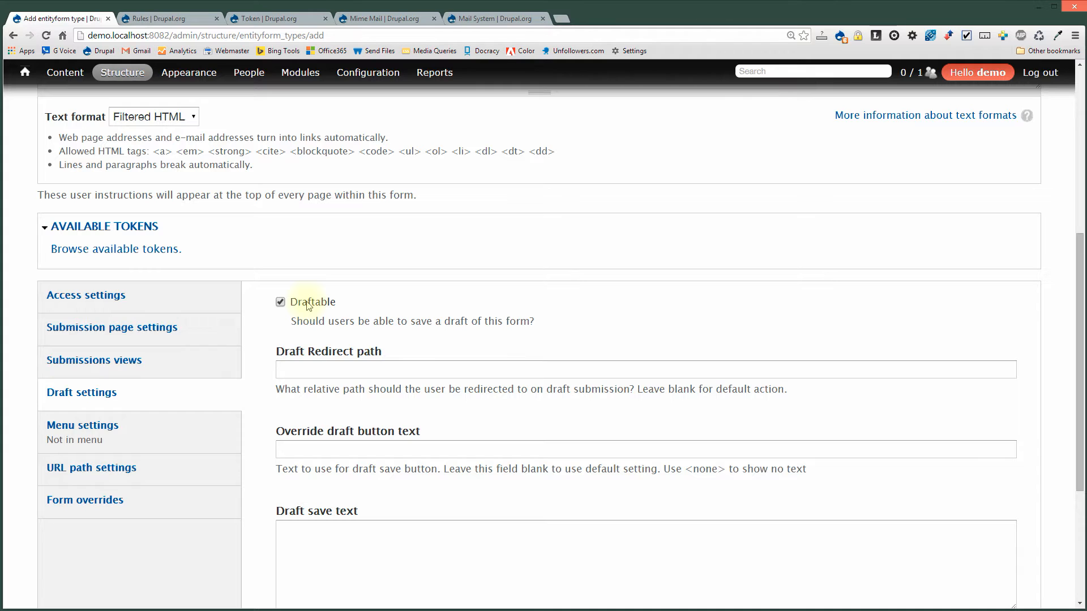
scroll(265, 488, "down", 1)
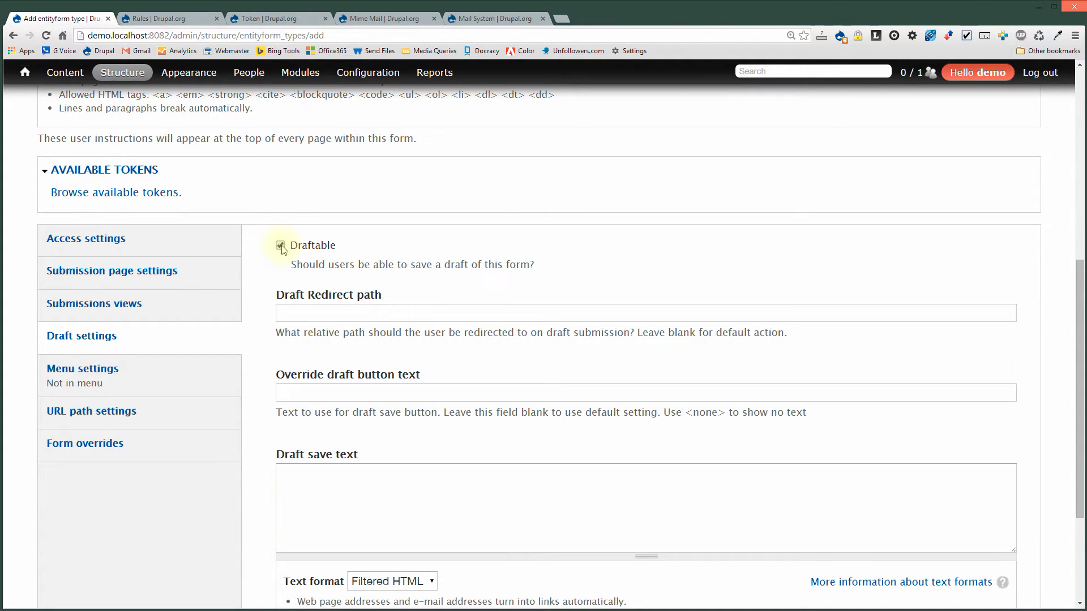
Untick Draftable and leave the form without a menu link.
left_click(280, 246)
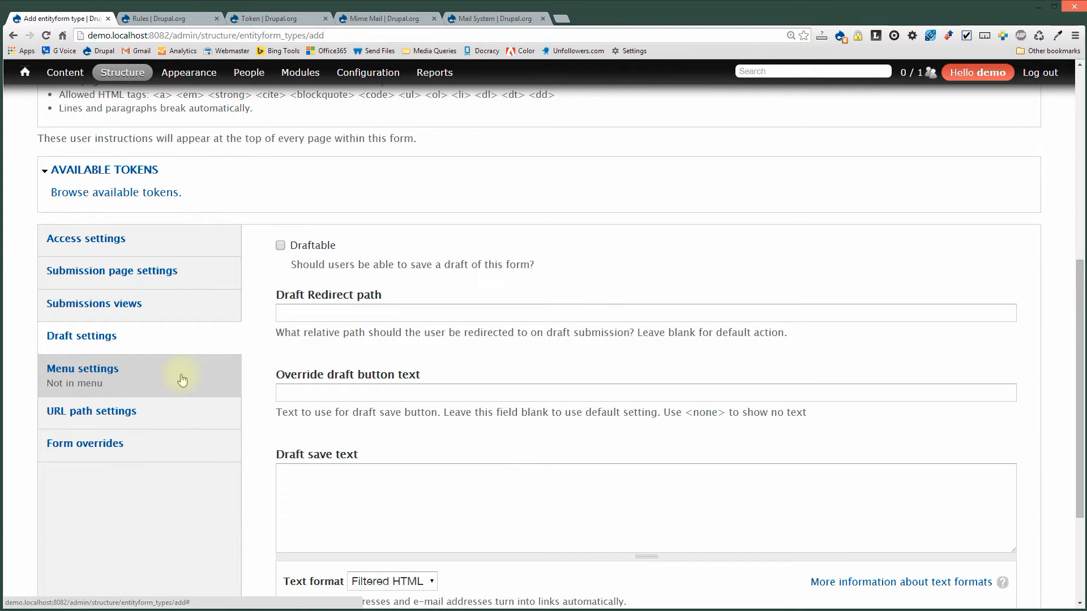
left_click(182, 379)
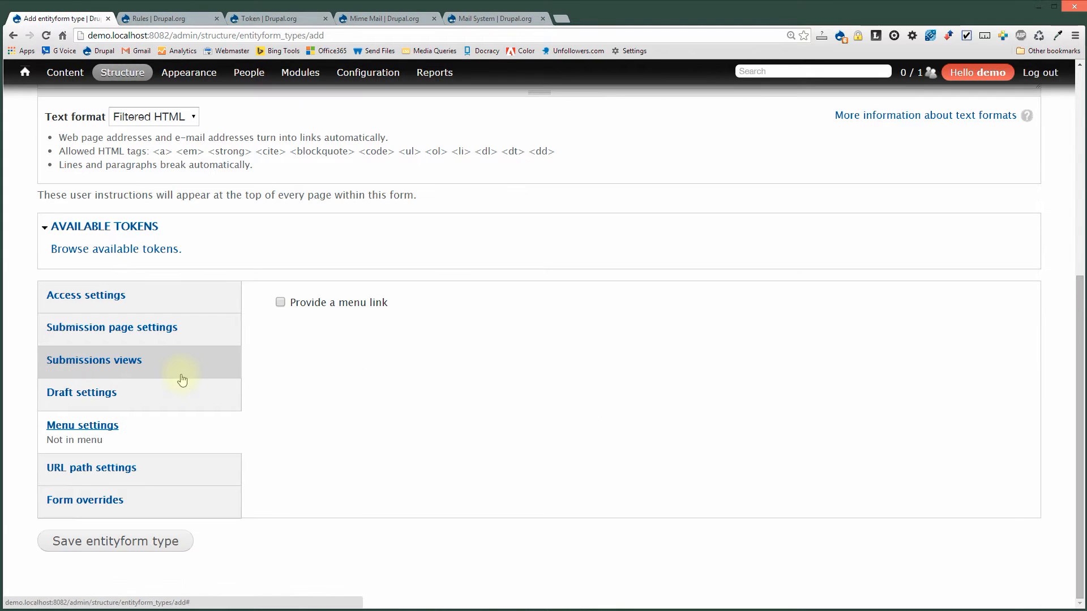
left_click(344, 306)
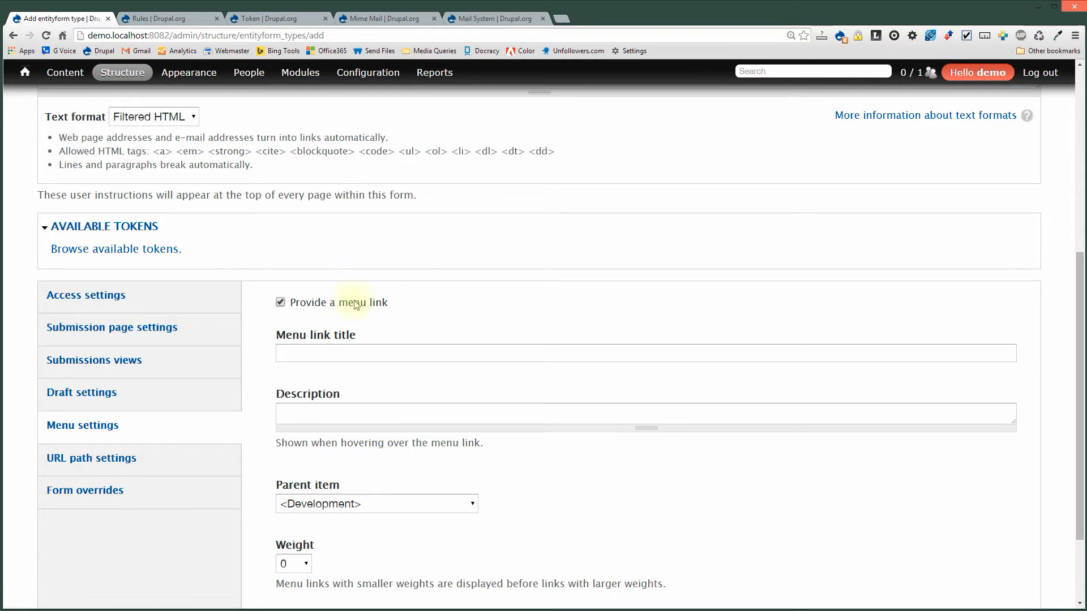
left_click(357, 300)
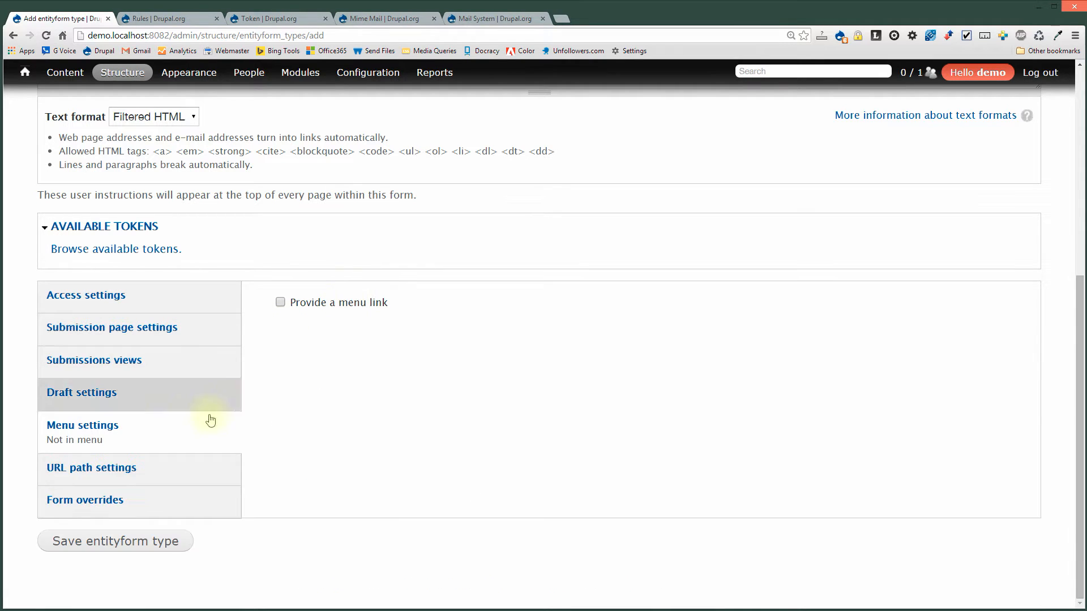
Give the submit page the URL alias 'register'.
left_click(189, 466)
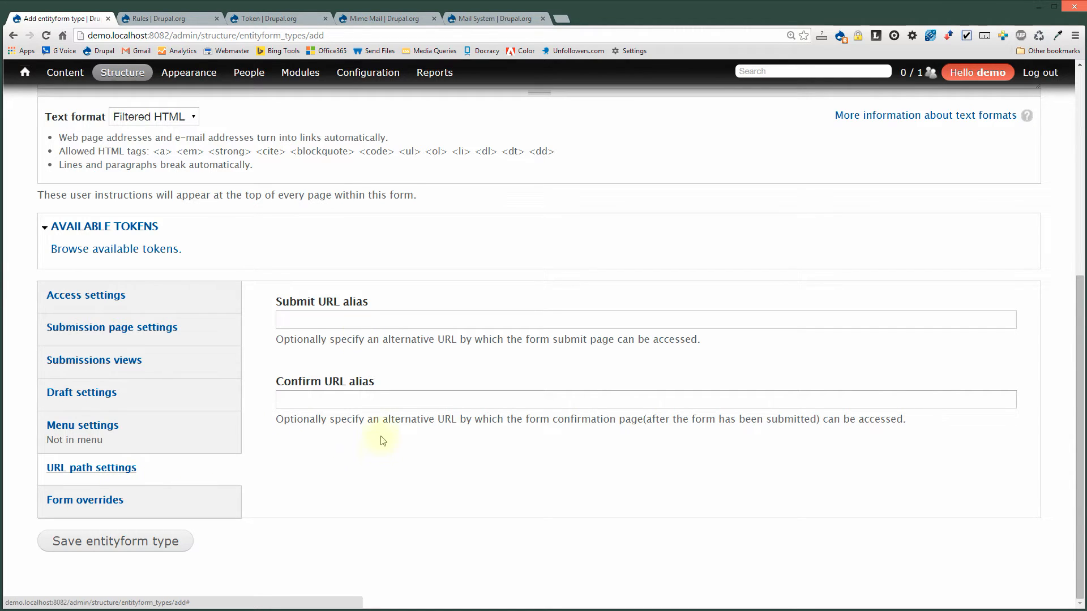
left_click(376, 322)
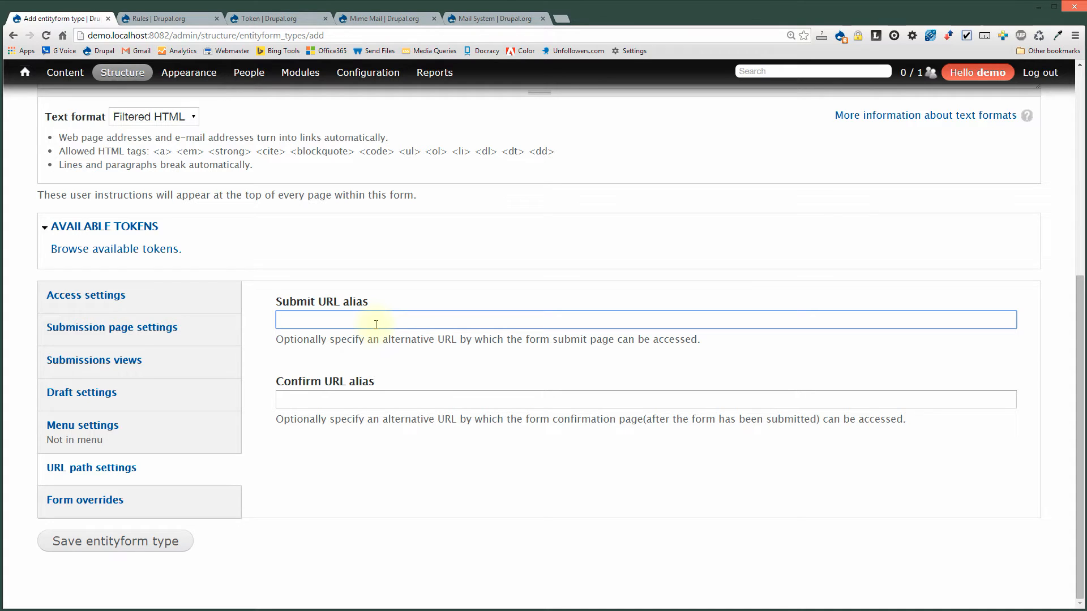
type("reg")
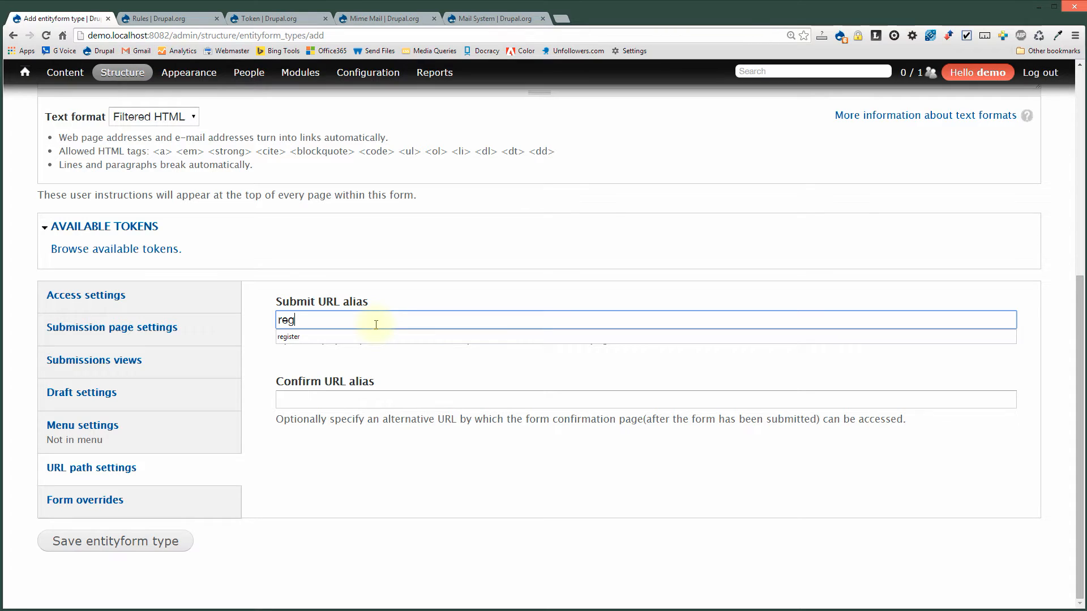
type("ister")
left_click_drag(328, 320, 262, 331)
Set the submit button text to 'Submit Registration' and save the Registration entityform type.
left_click(130, 506)
scroll(446, 430, "down", 5)
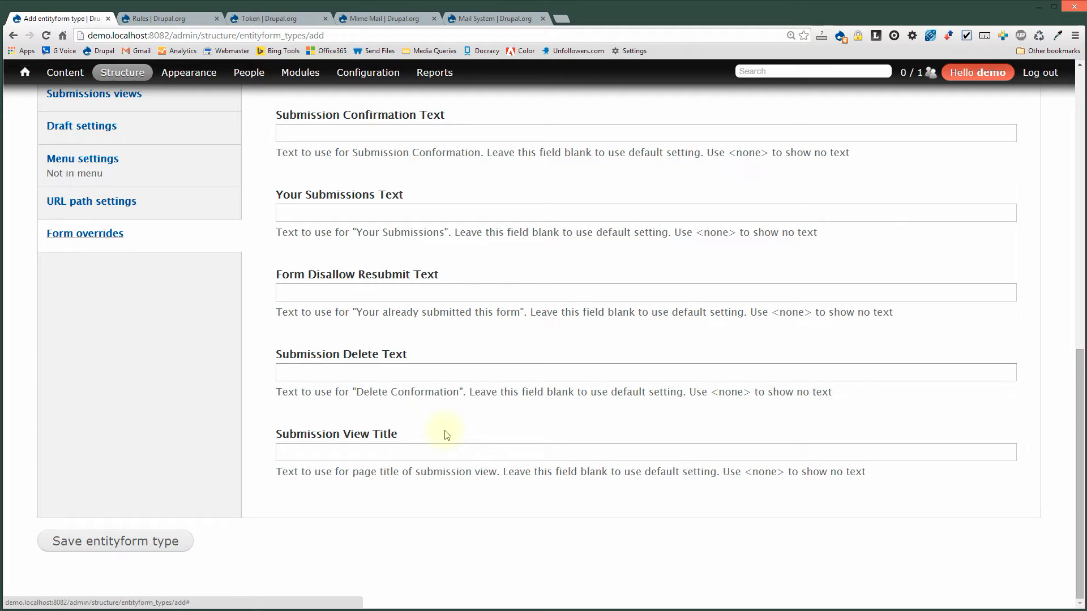
scroll(447, 435, "up", 4)
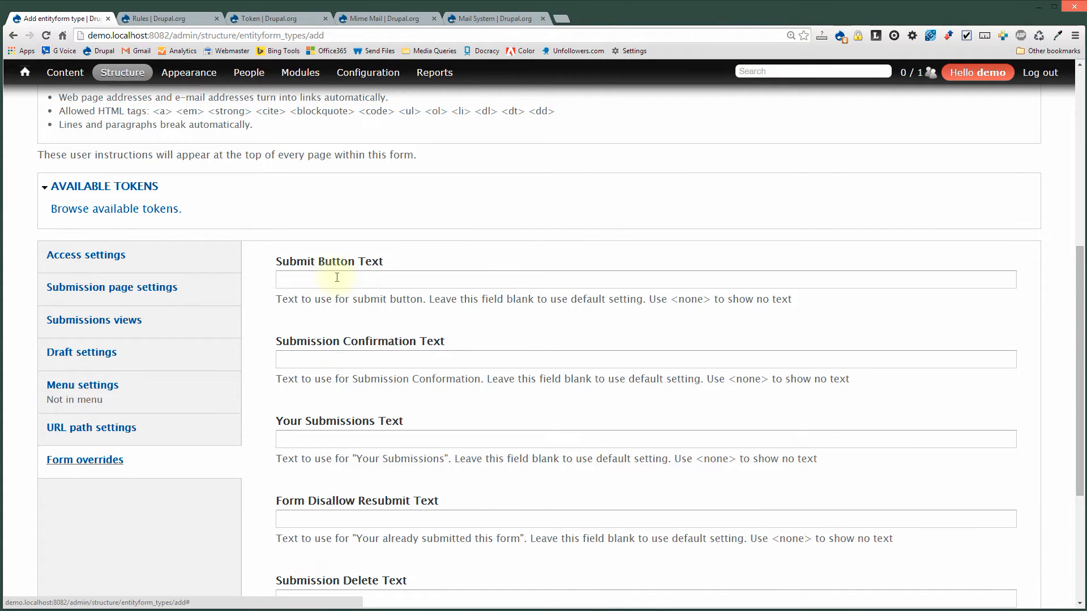
left_click(337, 278)
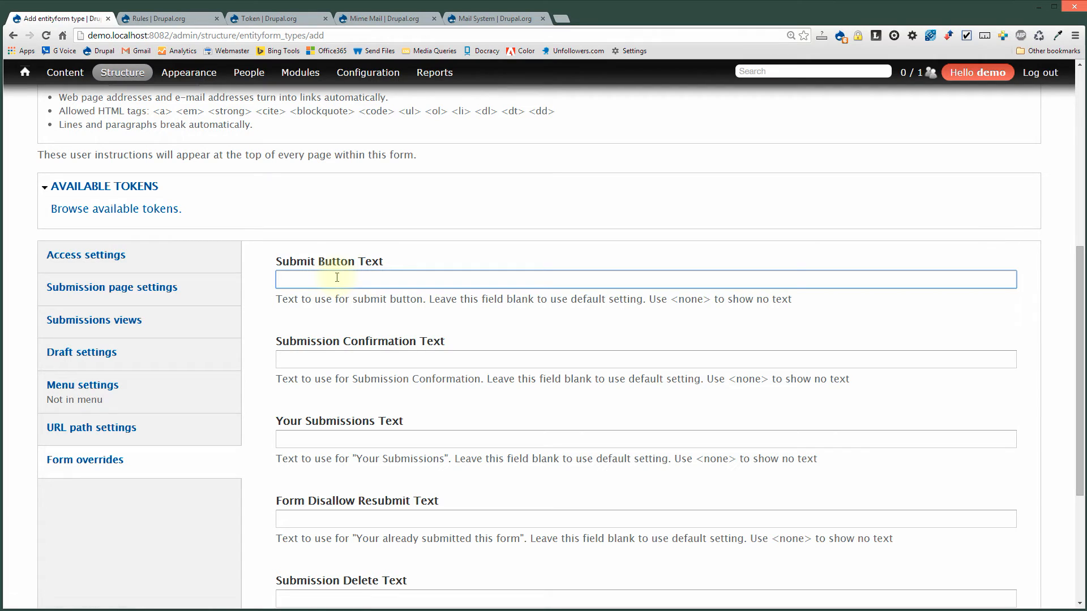
type("Re")
key("BackSpace")
key("BackSpace")
type("Sub")
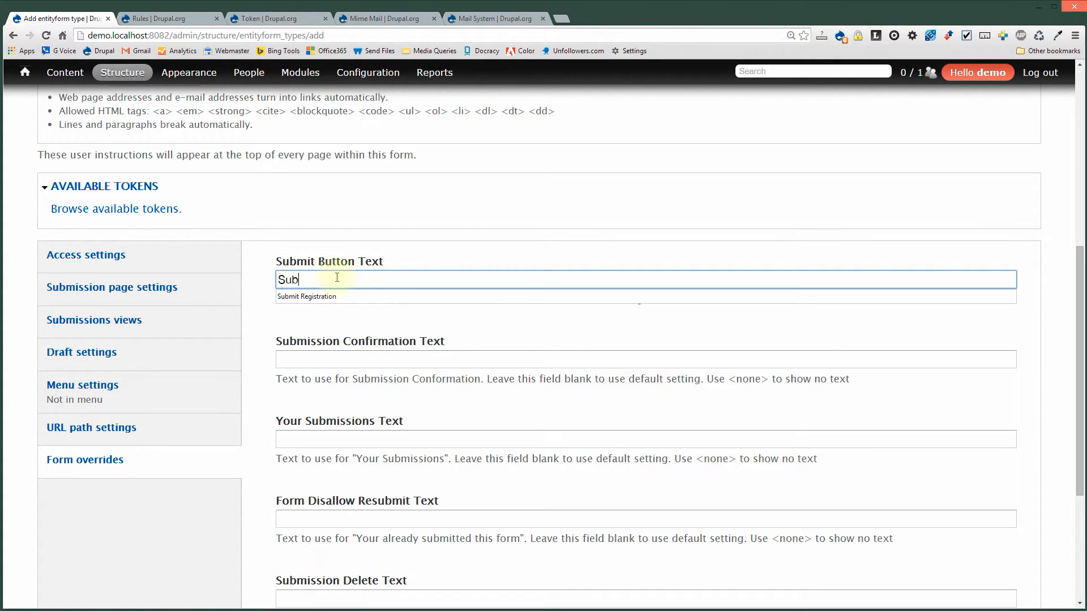
key("Down")
key("Return")
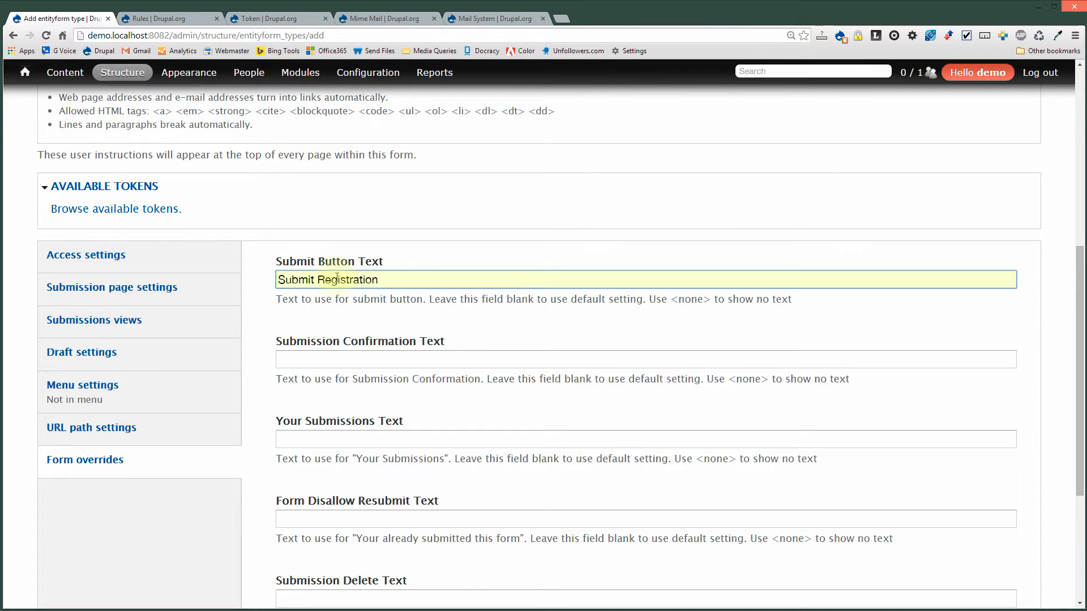
scroll(176, 555, "down", 3)
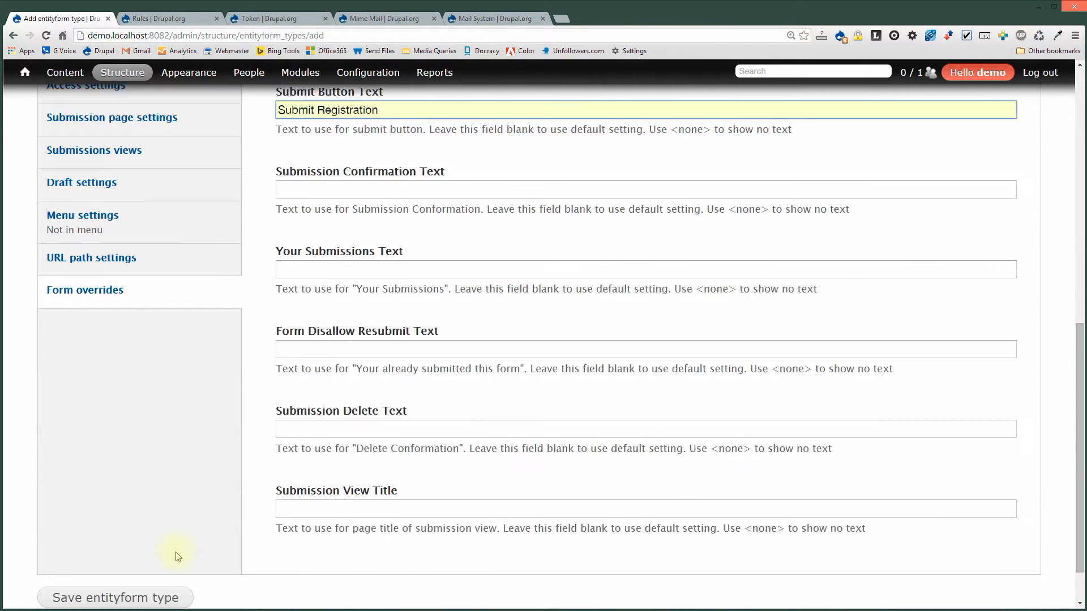
scroll(176, 558, "down", 1)
left_click(154, 545)
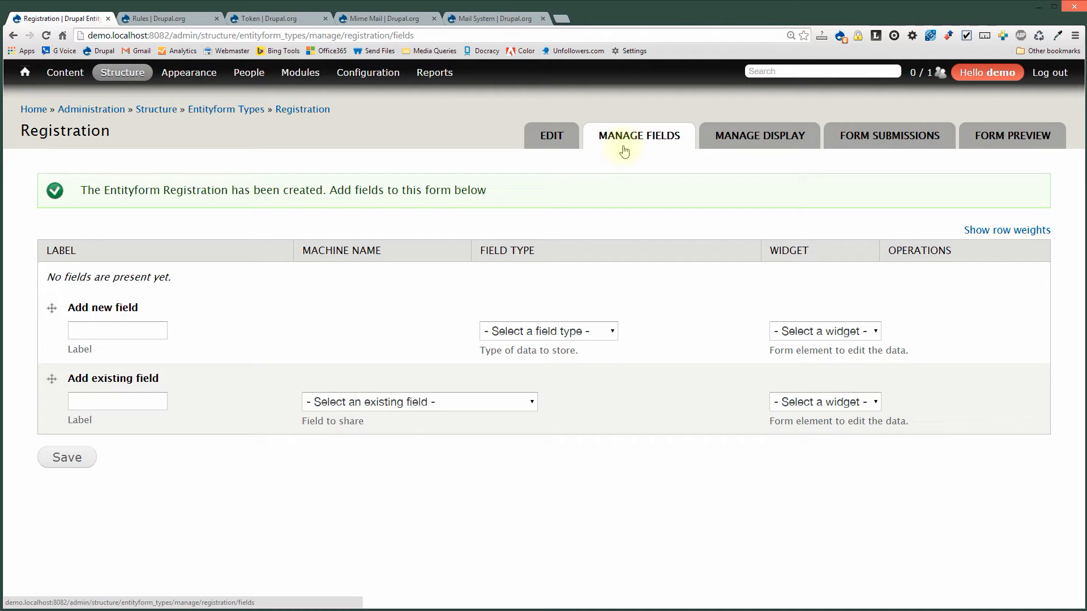
Create a Postal address field labelled 'Address' on the Registration form's Manage fields page.
left_click(517, 332)
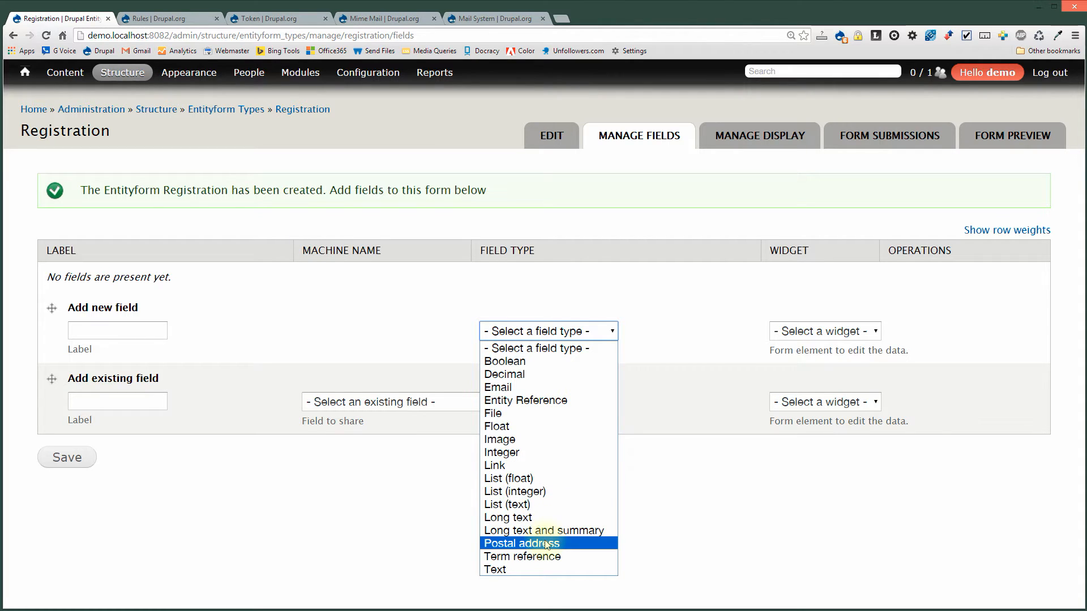
left_click(512, 545)
left_click(131, 327)
type("Address")
key("Tab")
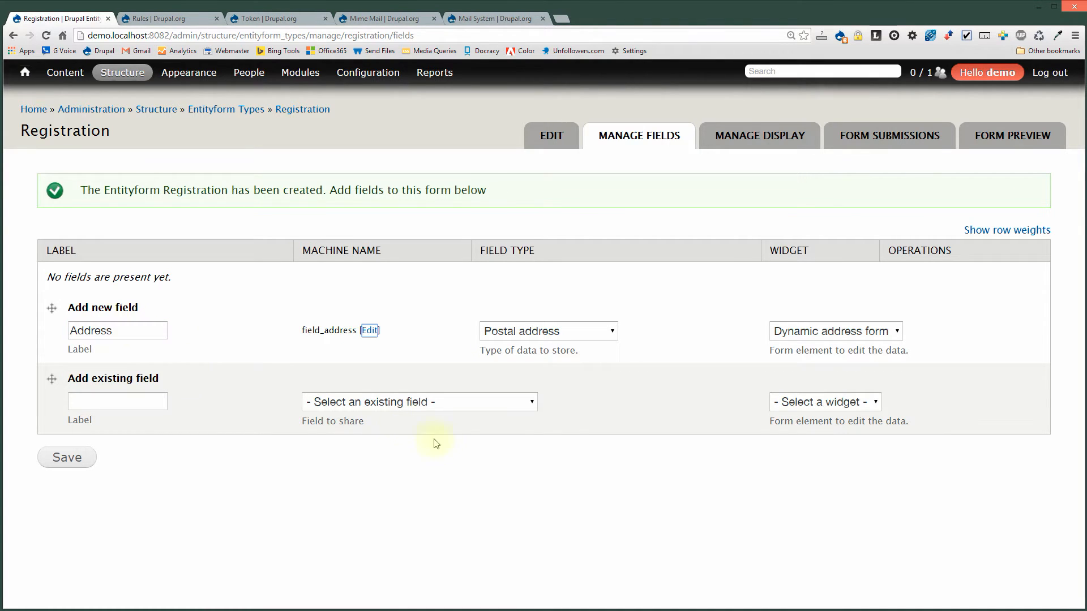
left_click(62, 460)
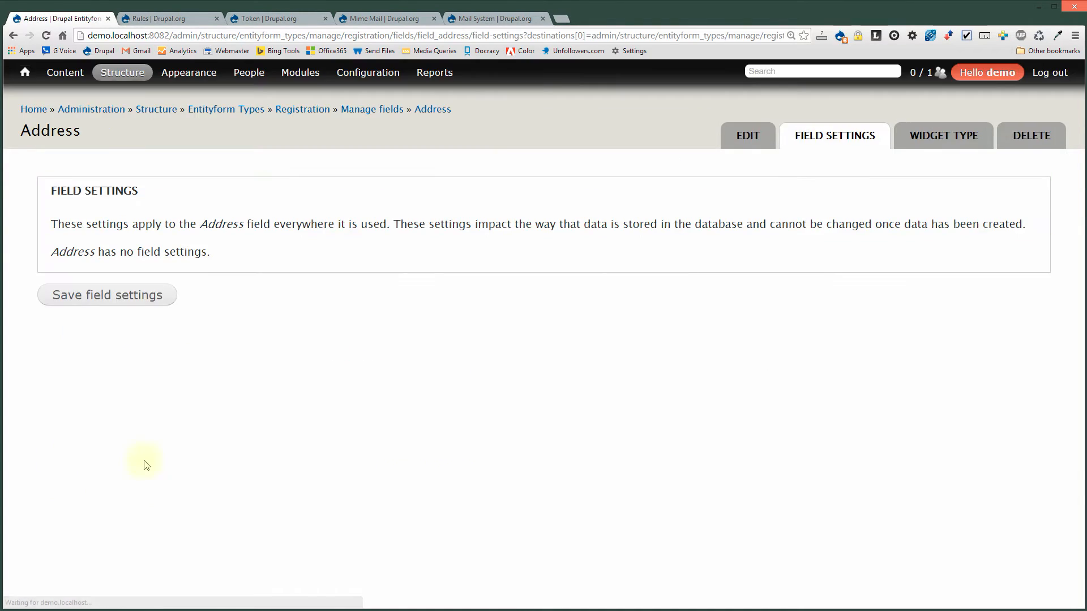
Accept the Address field settings, tick Required field, and save the field configuration.
left_click(118, 301)
left_click(86, 339)
scroll(134, 346, "down", 10)
scroll(421, 446, "down", 2)
scroll(418, 444, "up", 6)
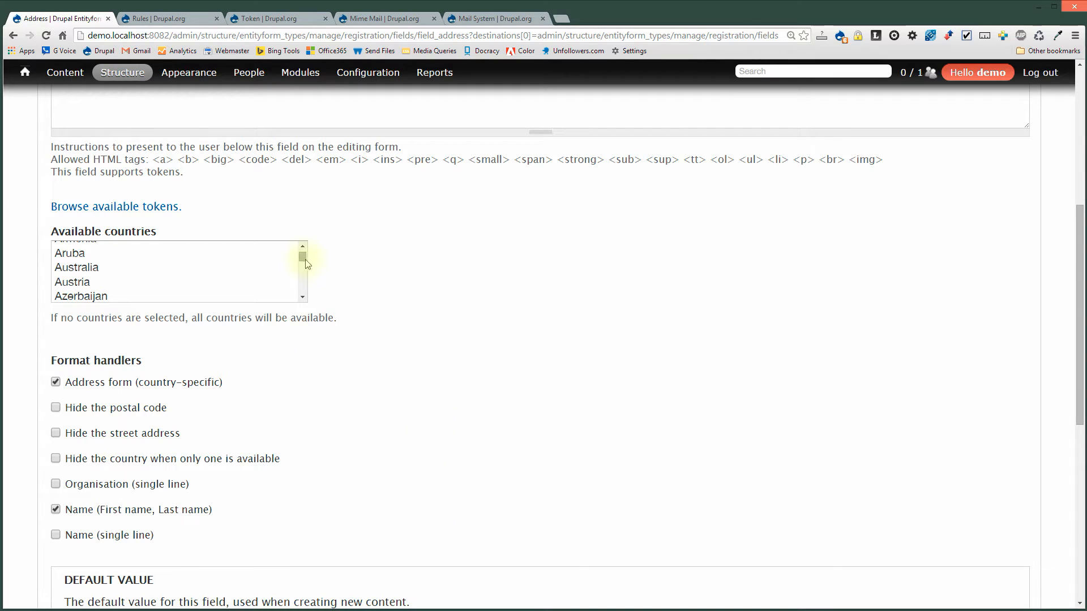
scroll(425, 473, "down", 8)
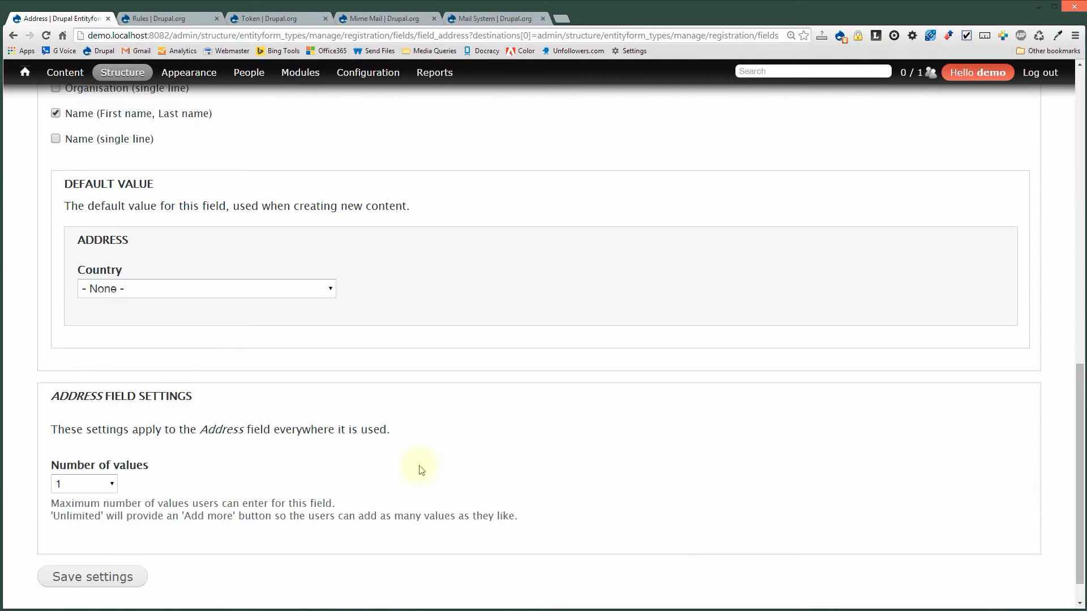
left_click(146, 545)
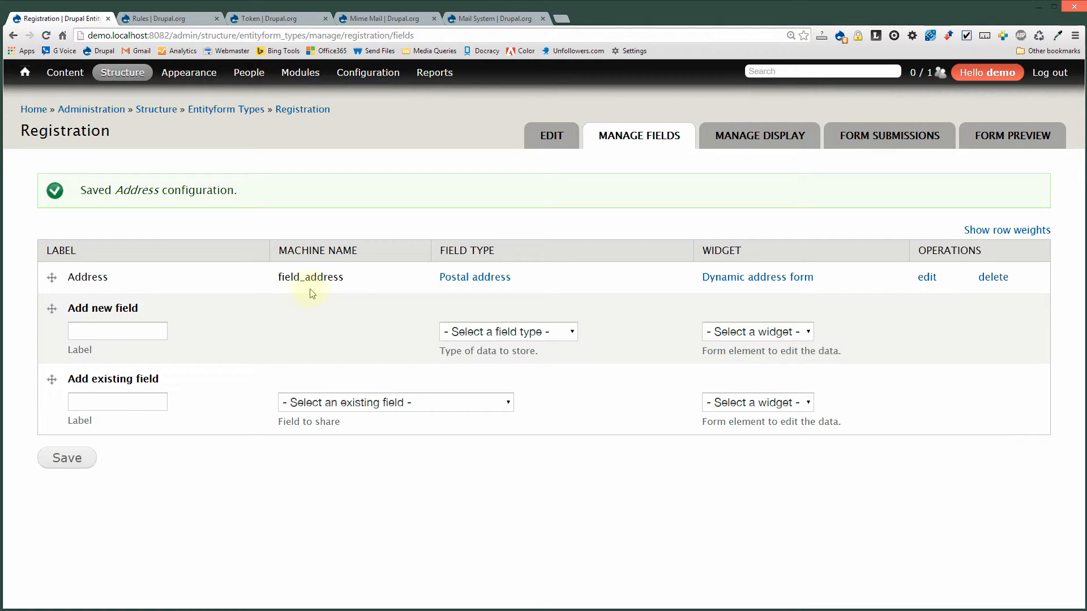
Create a new Email-type field labelled 'Email Address'.
left_click(130, 334)
left_click(515, 332)
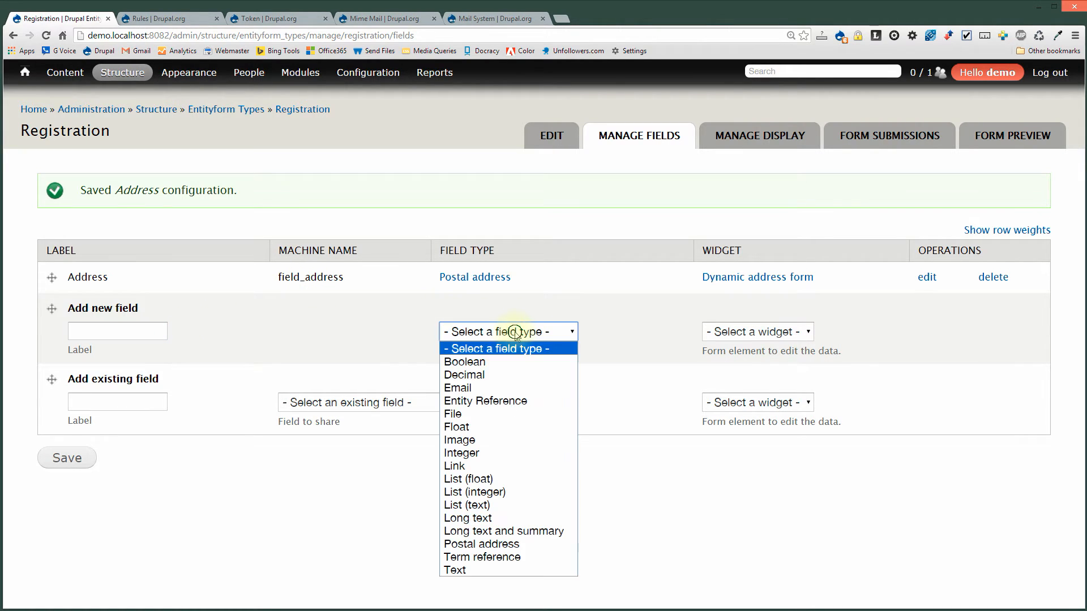
left_click(481, 388)
left_click(155, 331)
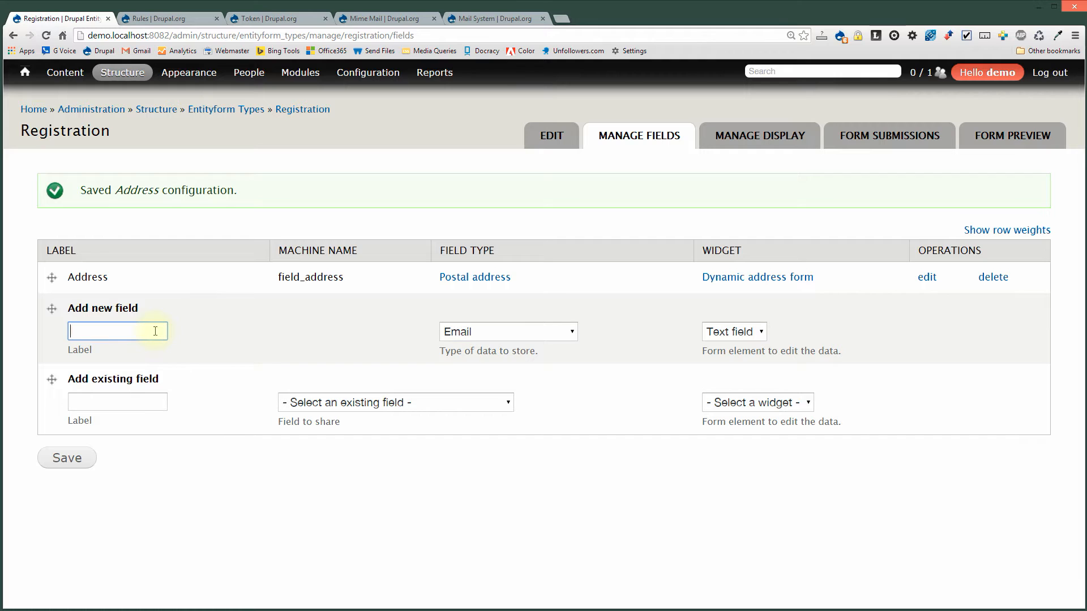
type("Email Address")
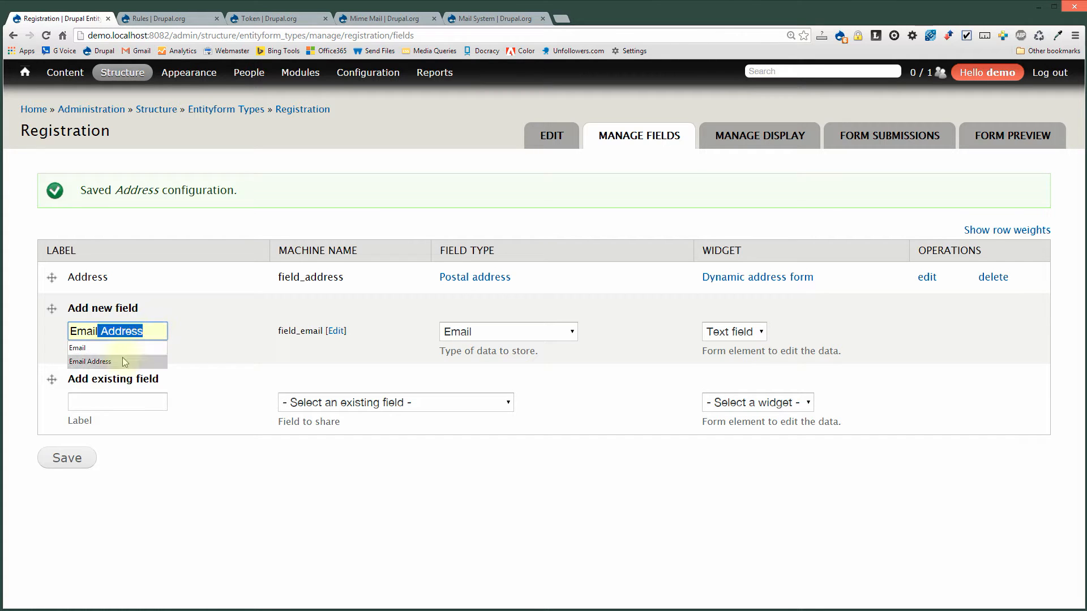
left_click(122, 360)
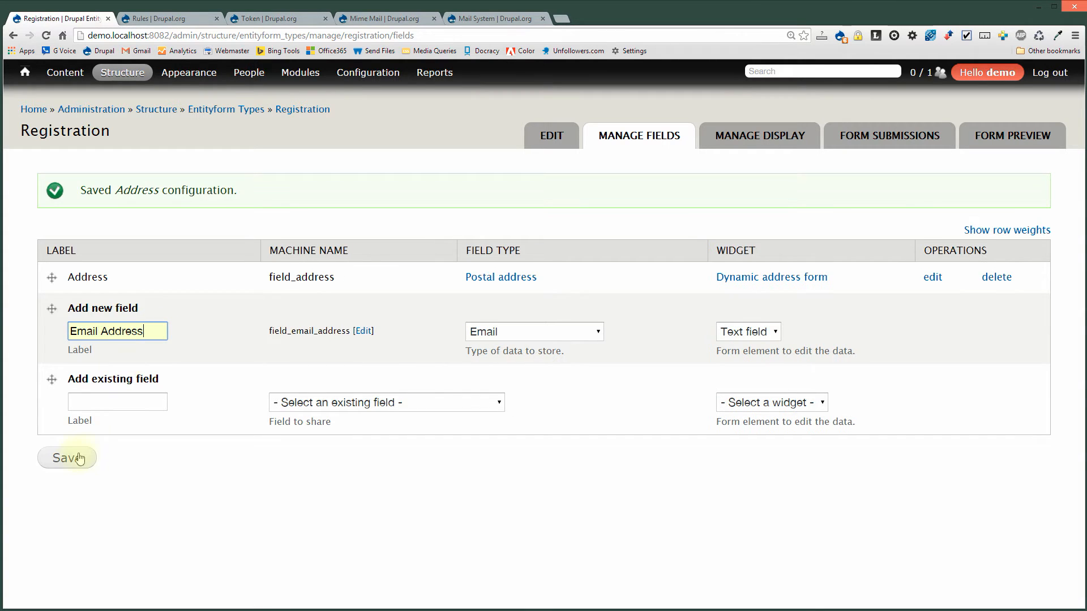
left_click(68, 457)
Save the Email Address field settings and make the field required.
left_click(138, 312)
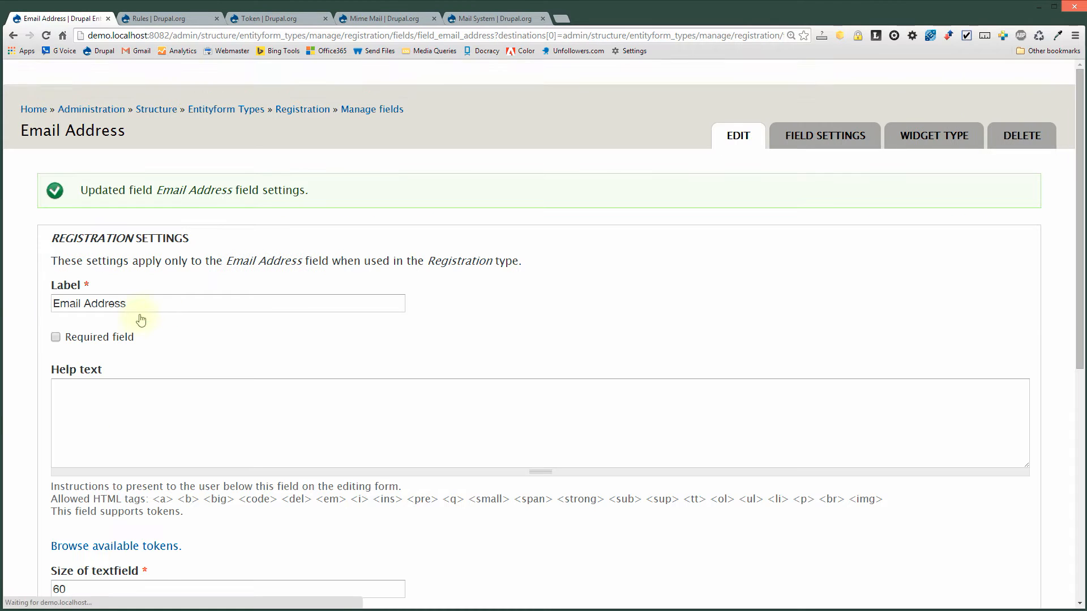
left_click(108, 338)
scroll(254, 340, "down", 7)
left_click(118, 564)
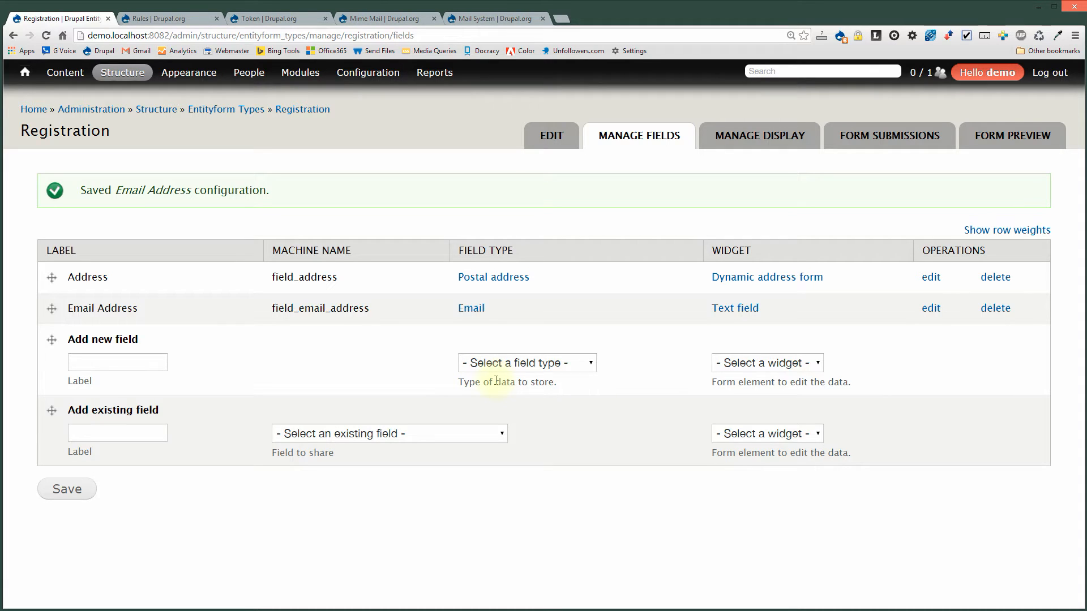
Create an Entity Reference field labelled 'Event' with the Check boxes/radio buttons widget.
left_click(534, 362)
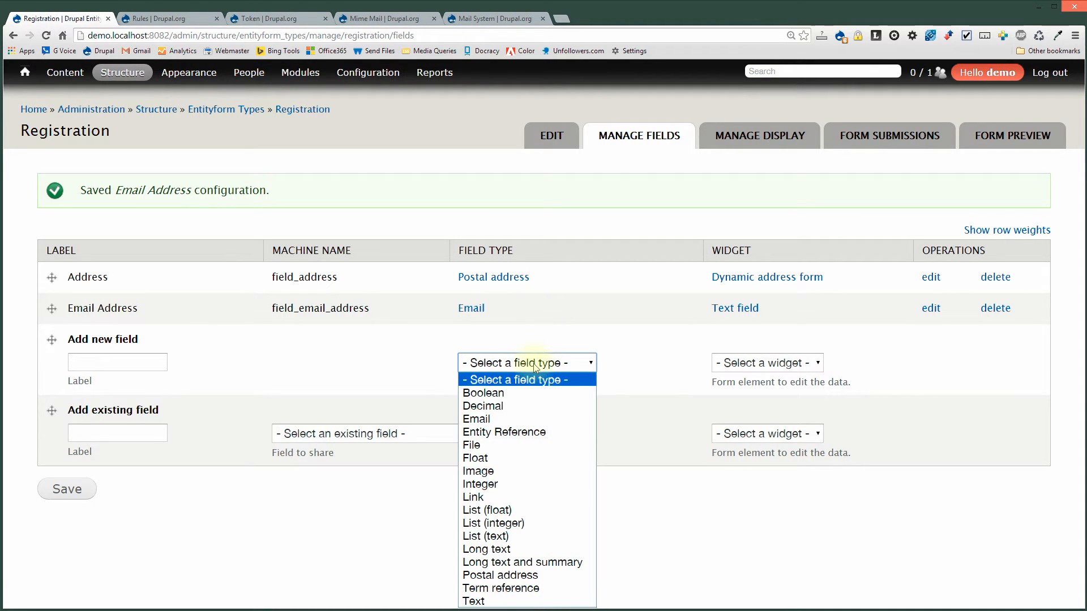
left_click(511, 433)
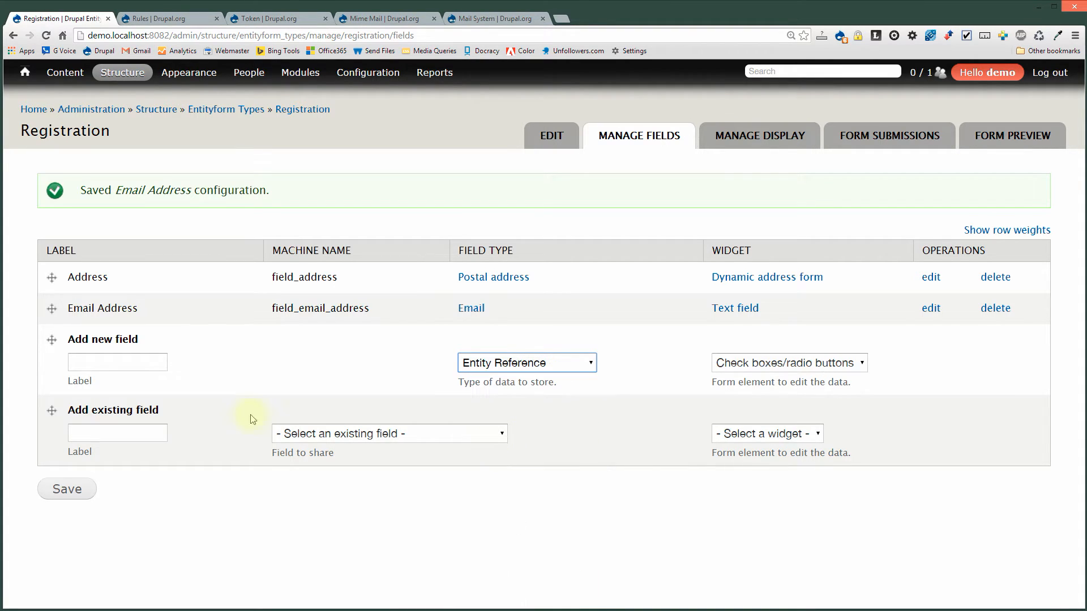
left_click(129, 364)
type("Event")
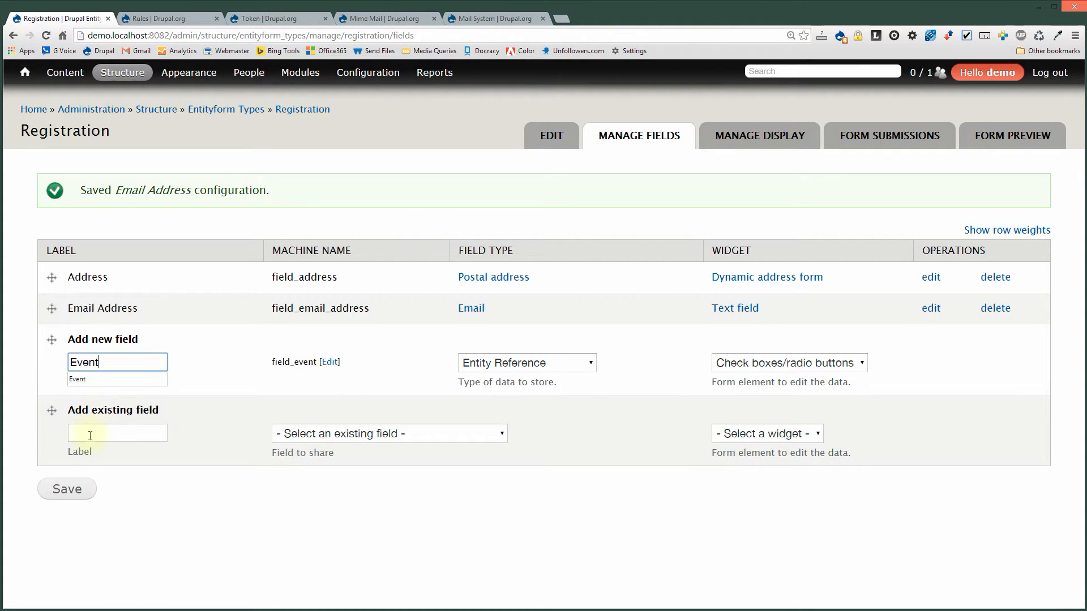
left_click(781, 362)
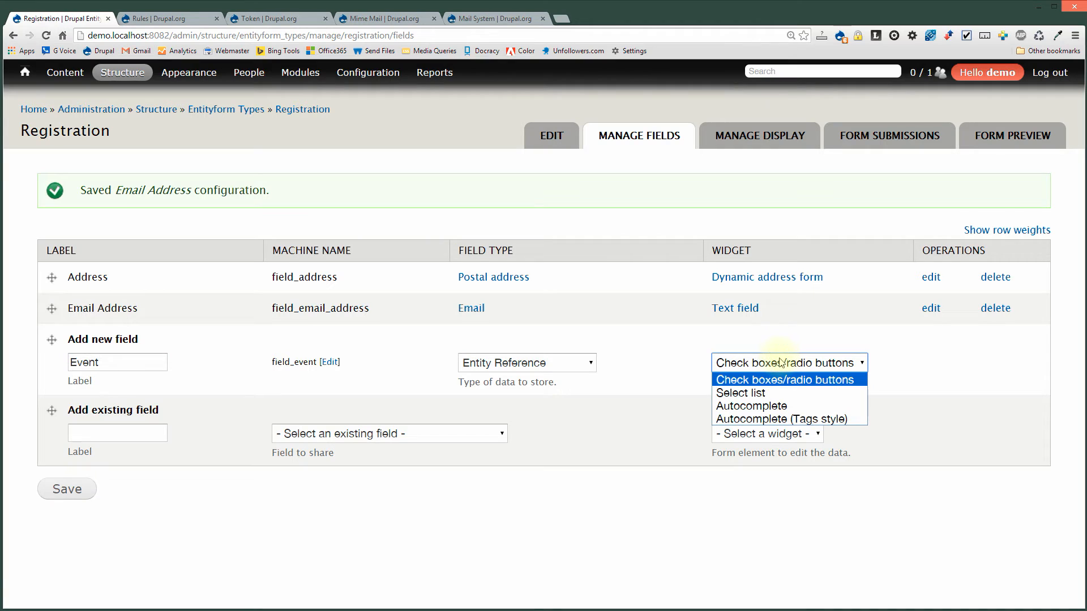
left_click(719, 360)
left_click(81, 491)
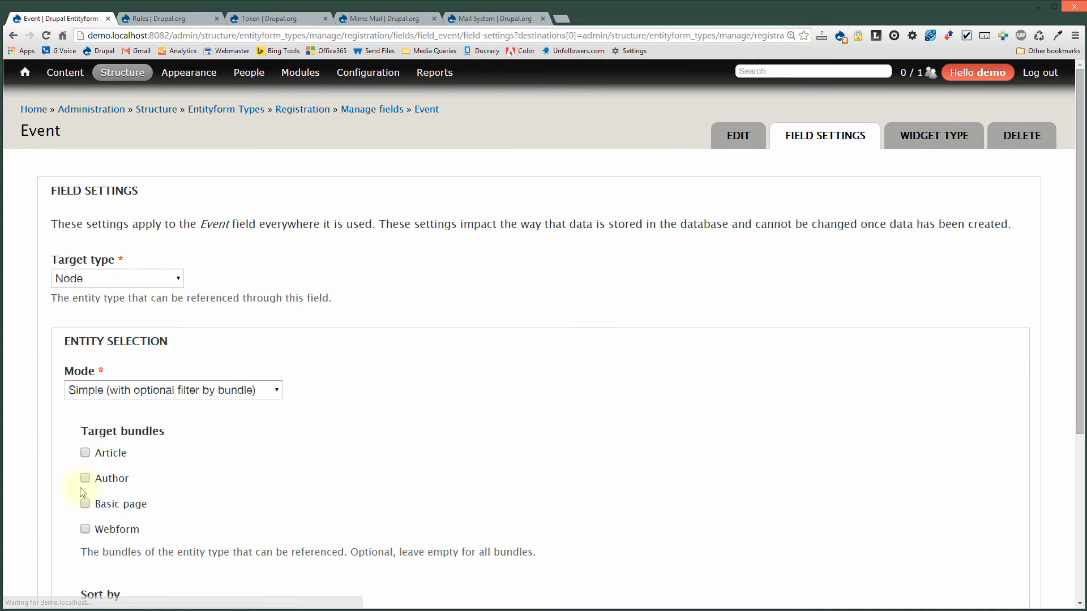
Have the Event field reference Node content limited to the Article bundle, and save.
left_click(107, 280)
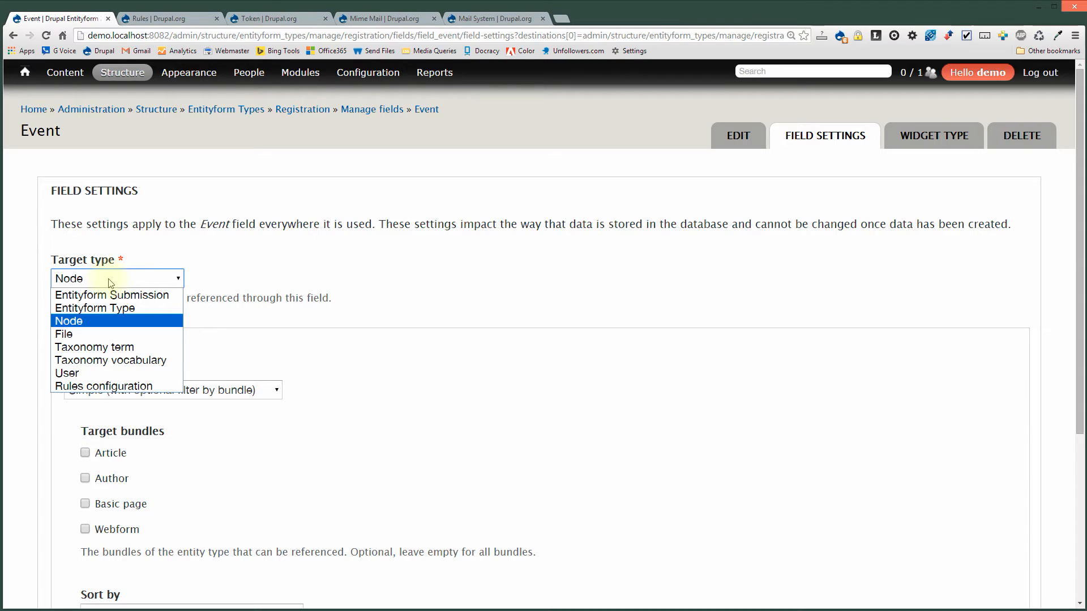
left_click(96, 321)
scroll(261, 424, "down", 2)
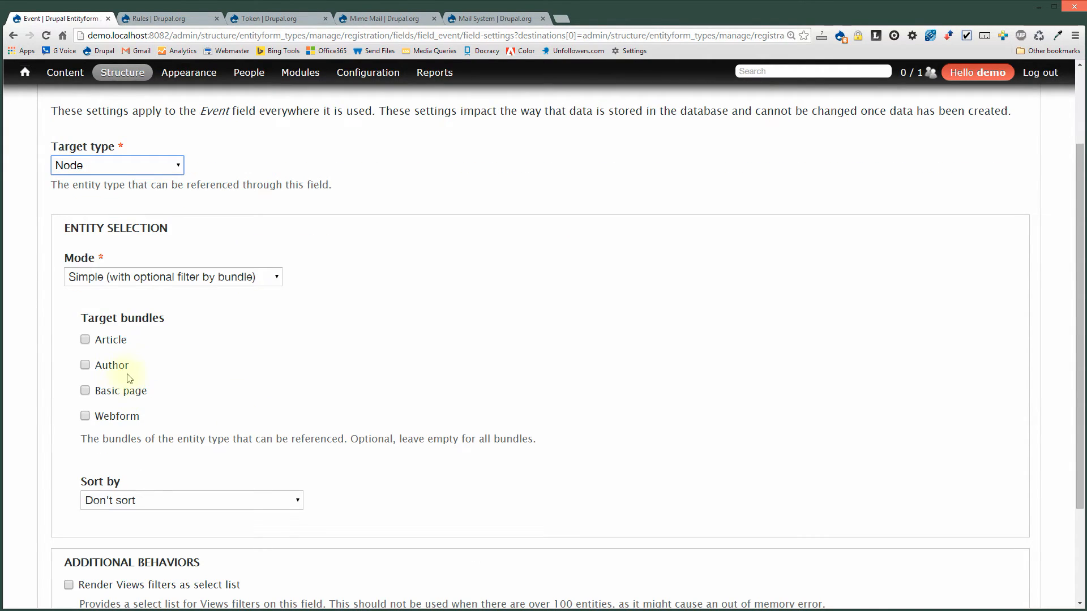
left_click(111, 341)
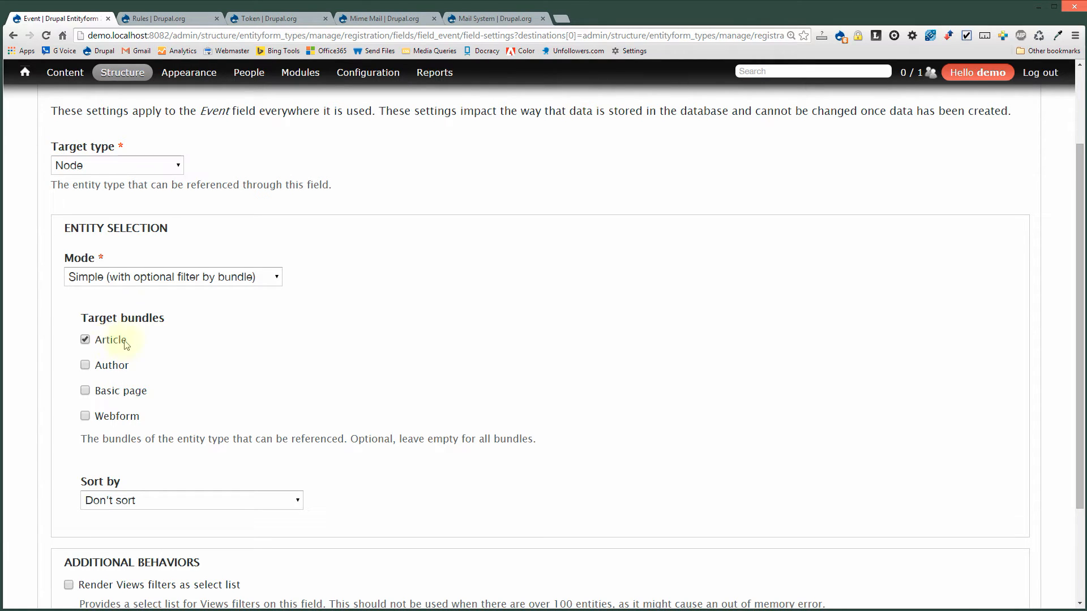
scroll(509, 487, "down", 2)
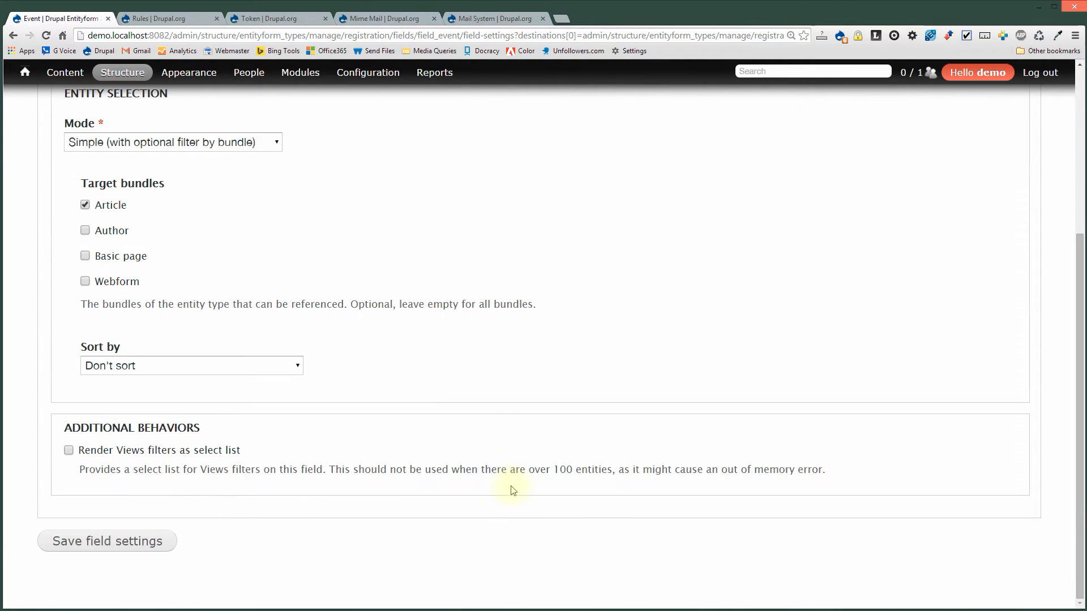
left_click(110, 545)
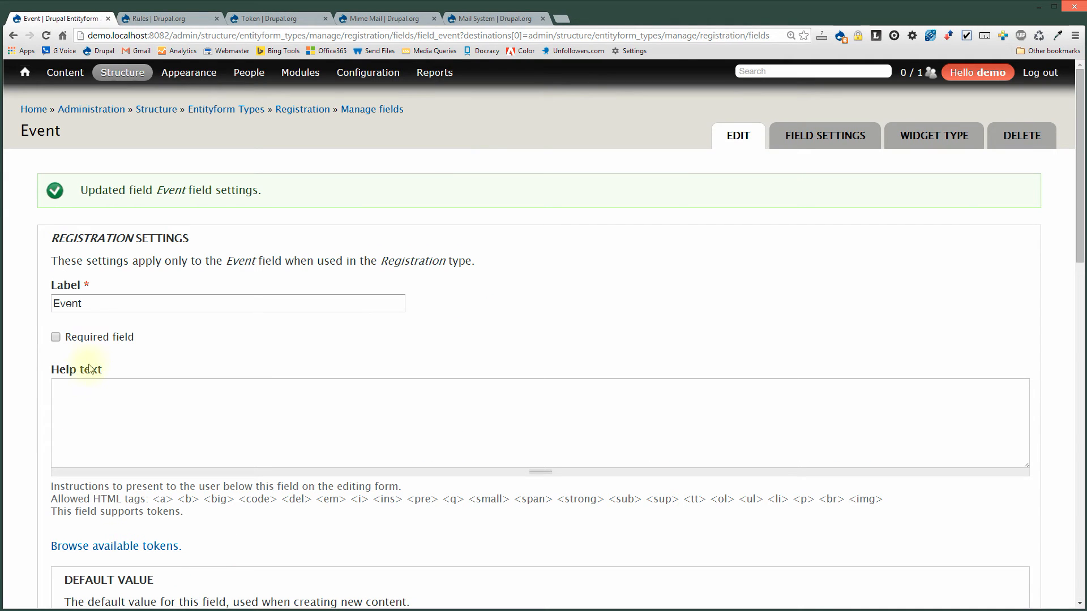
Mark the Event field as required and save its configuration.
left_click(103, 339)
scroll(279, 517, "down", 9)
scroll(223, 430, "up", 9)
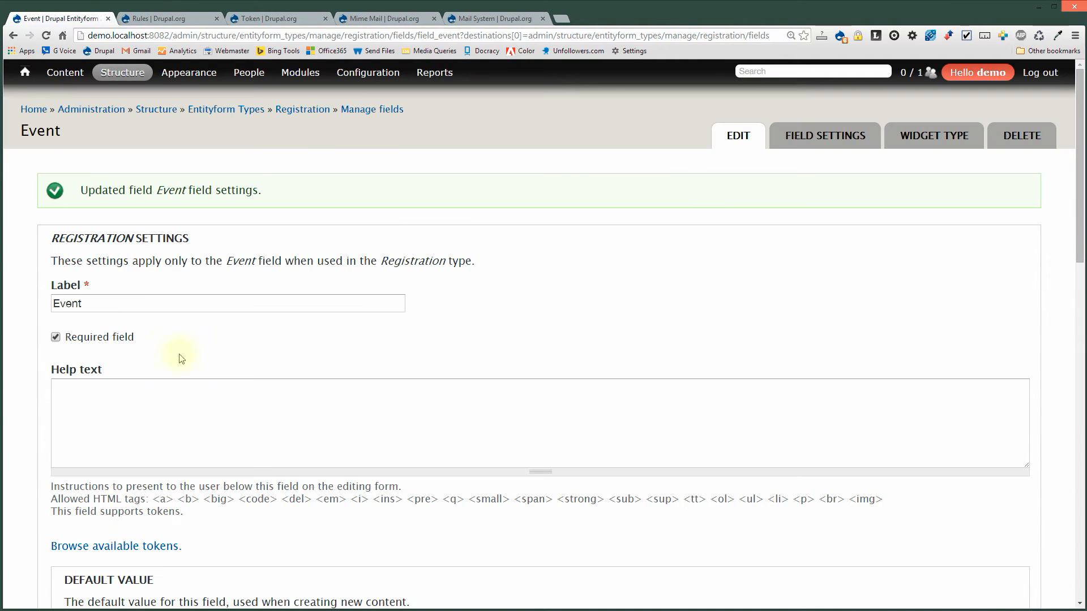
scroll(266, 543, "down", 6)
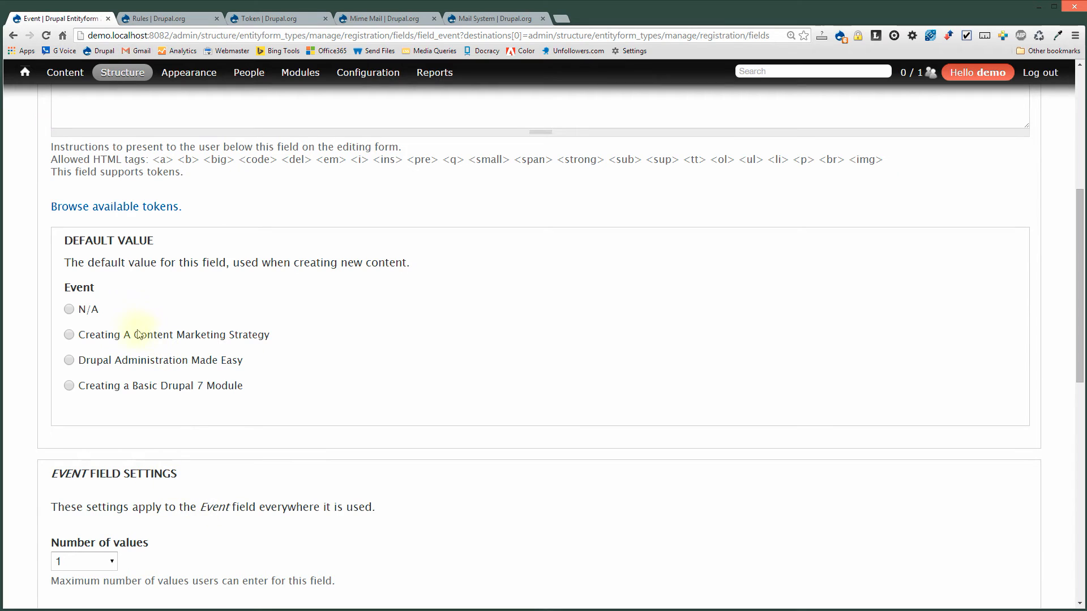
scroll(206, 491, "down", 10)
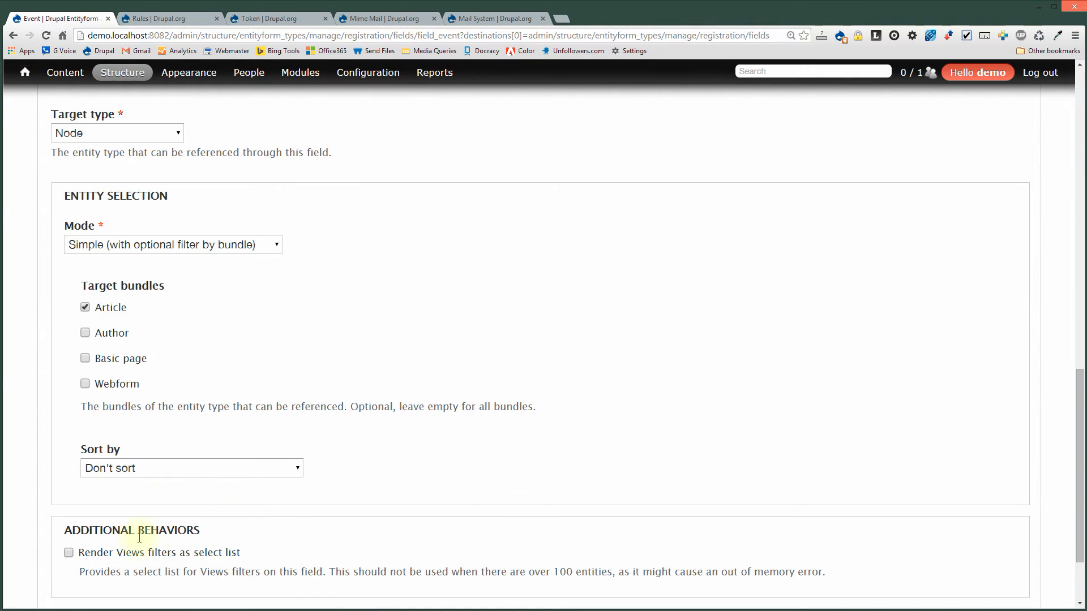
left_click(108, 548)
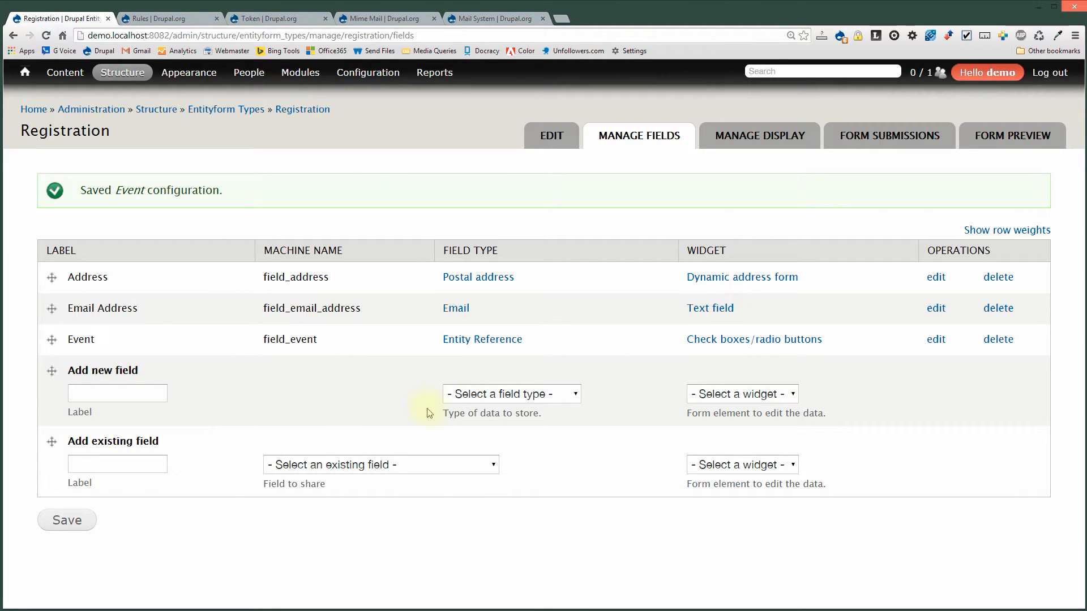
left_click(492, 396)
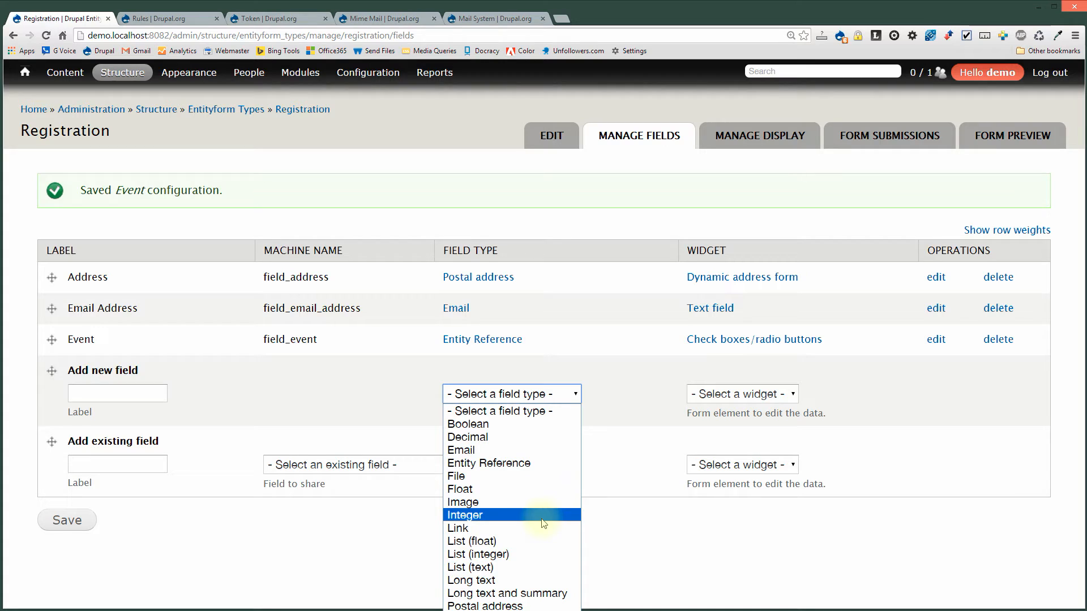
left_click(328, 405)
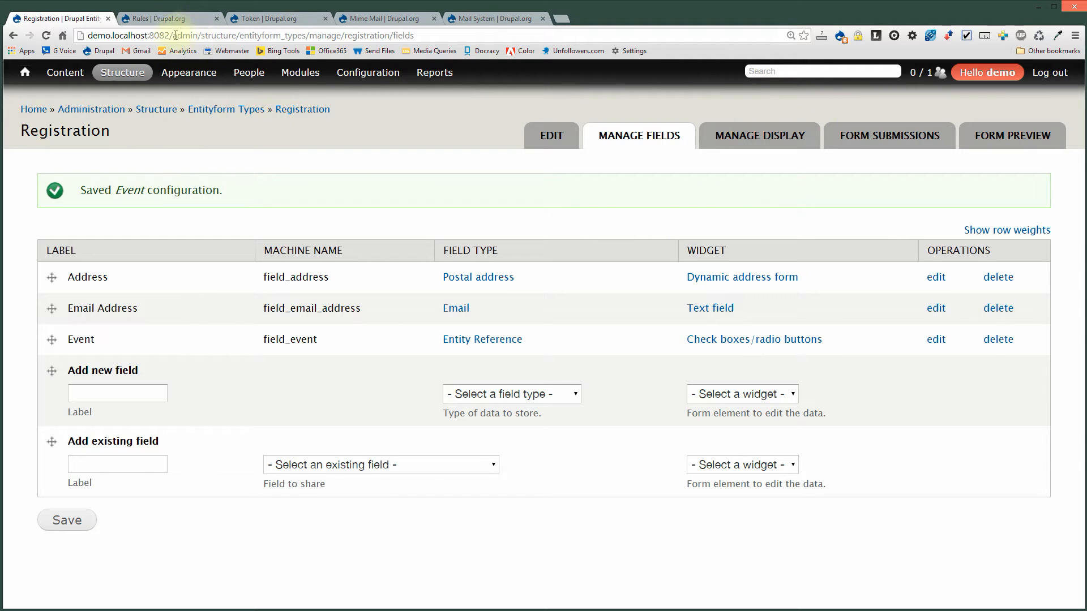
Go to the /register page, zoom out to 125%, and look over the form.
left_click_drag(175, 36, 470, 23)
type("registe")
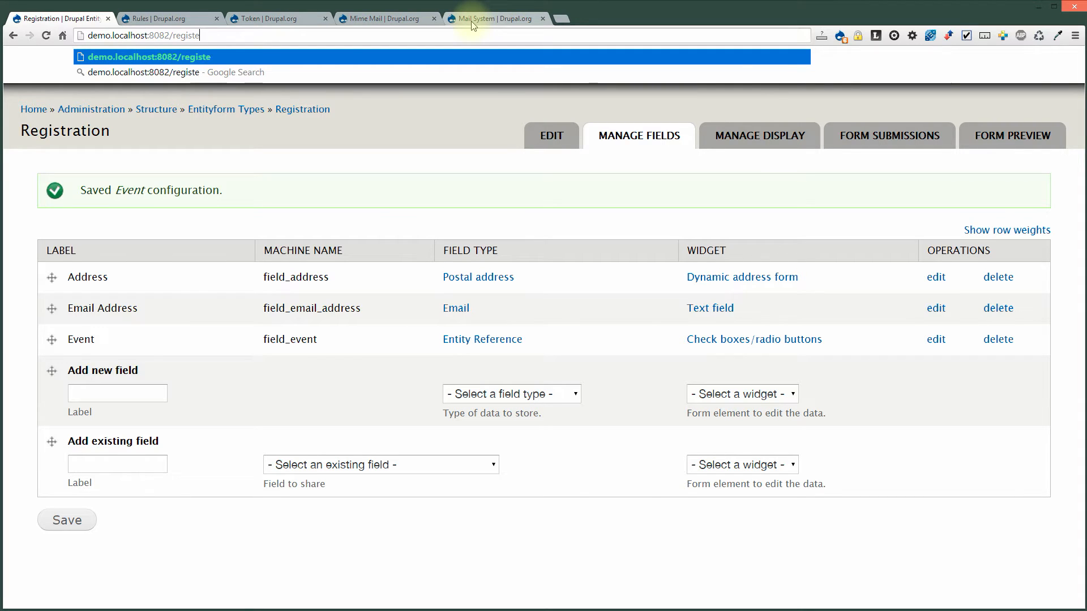
type("r")
key("Return")
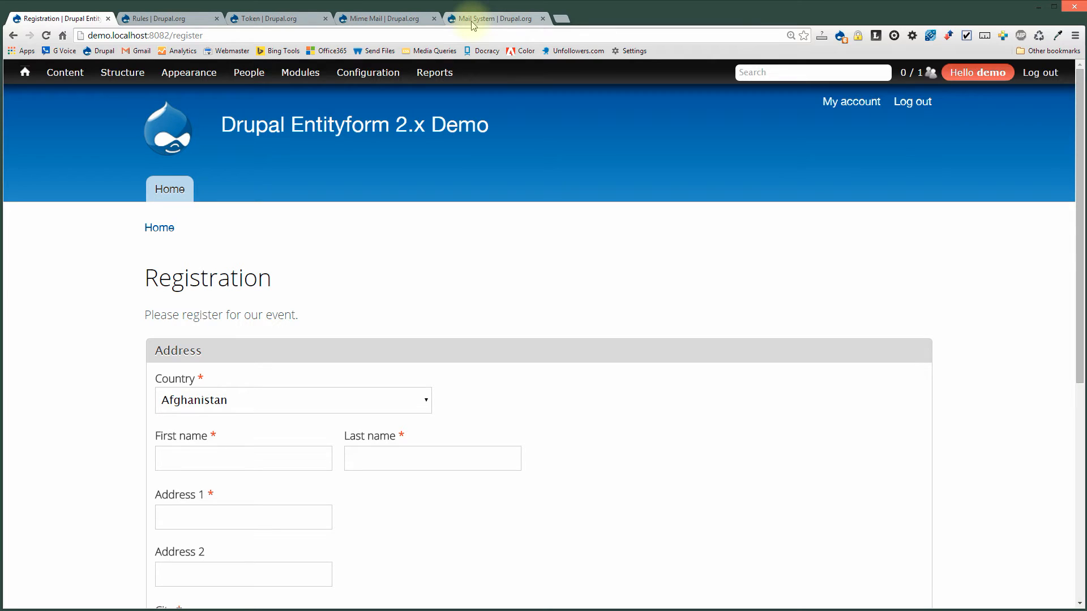
key("ctrl+minus")
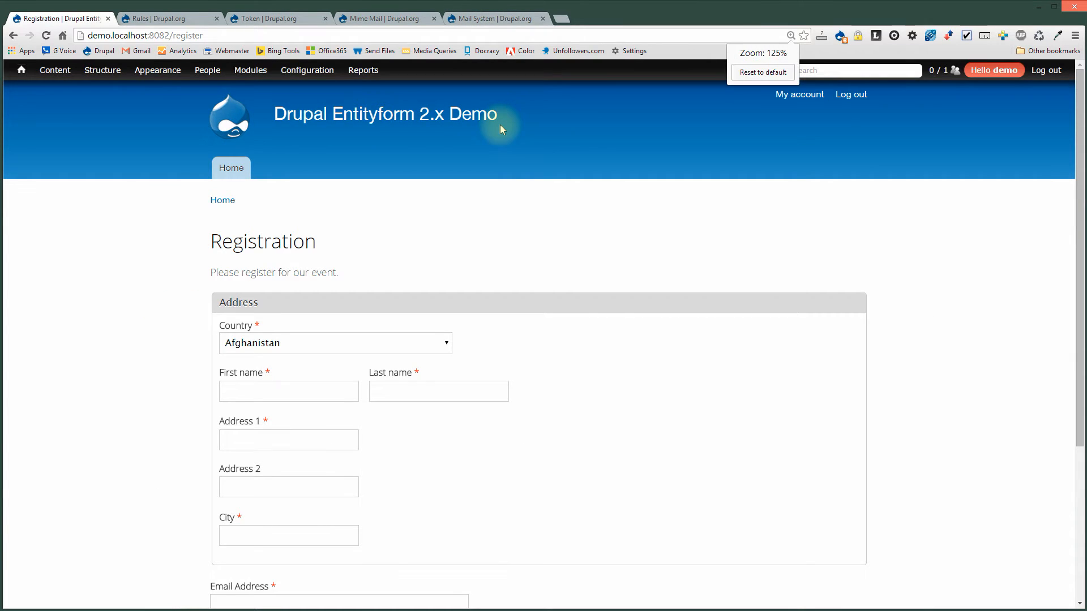
scroll(765, 294, "down", 2)
scroll(765, 295, "down", 2)
scroll(767, 295, "up", 2)
scroll(758, 293, "up", 2)
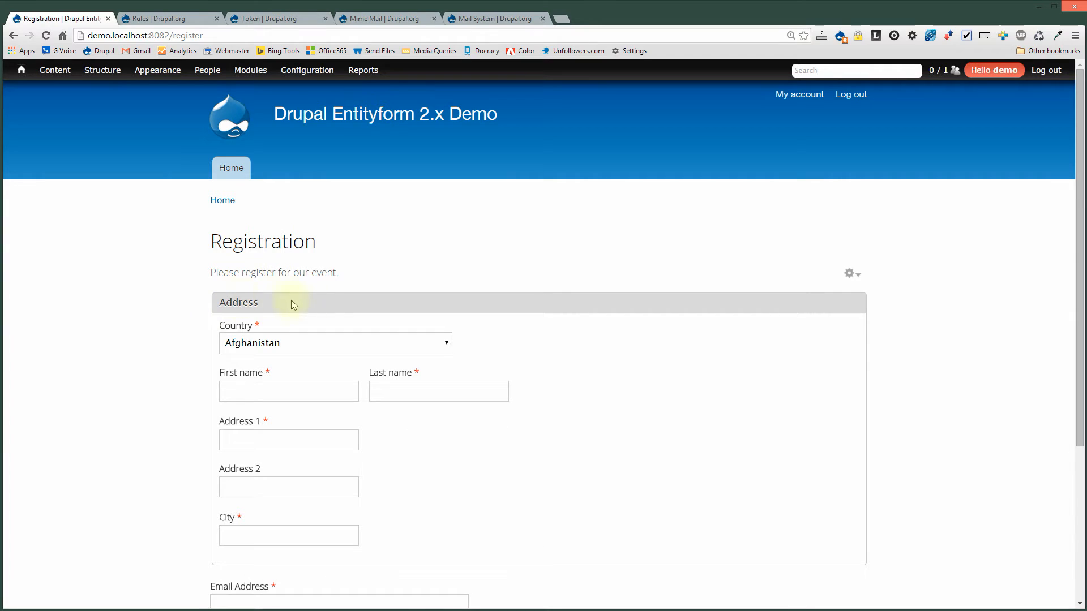
scroll(528, 313, "down", 1)
scroll(528, 313, "down", 1)
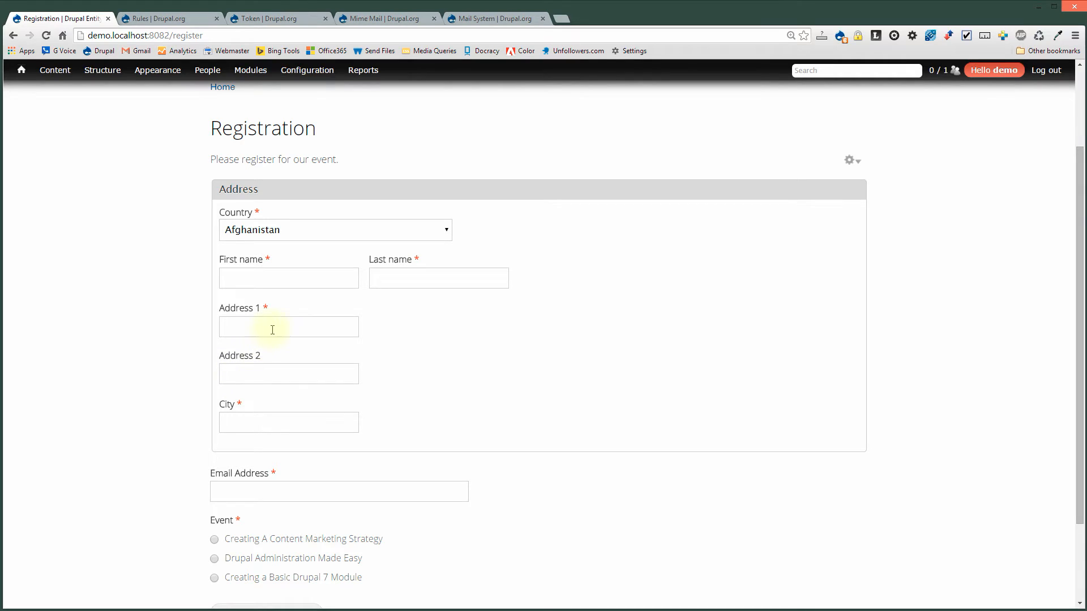
Switch the address country to United States and check the state list.
left_click(273, 233)
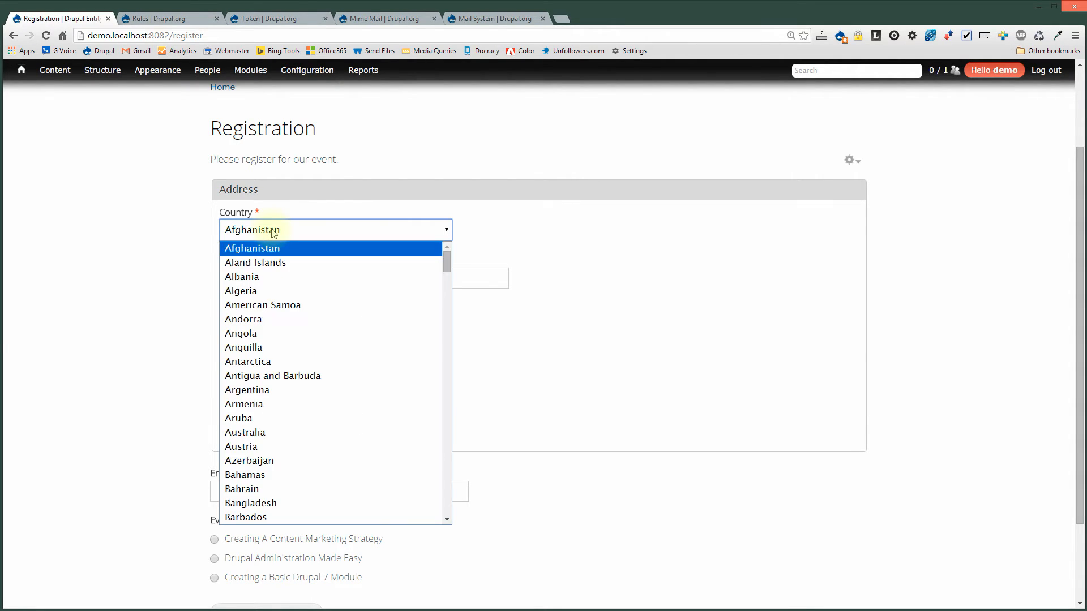
left_click(274, 233)
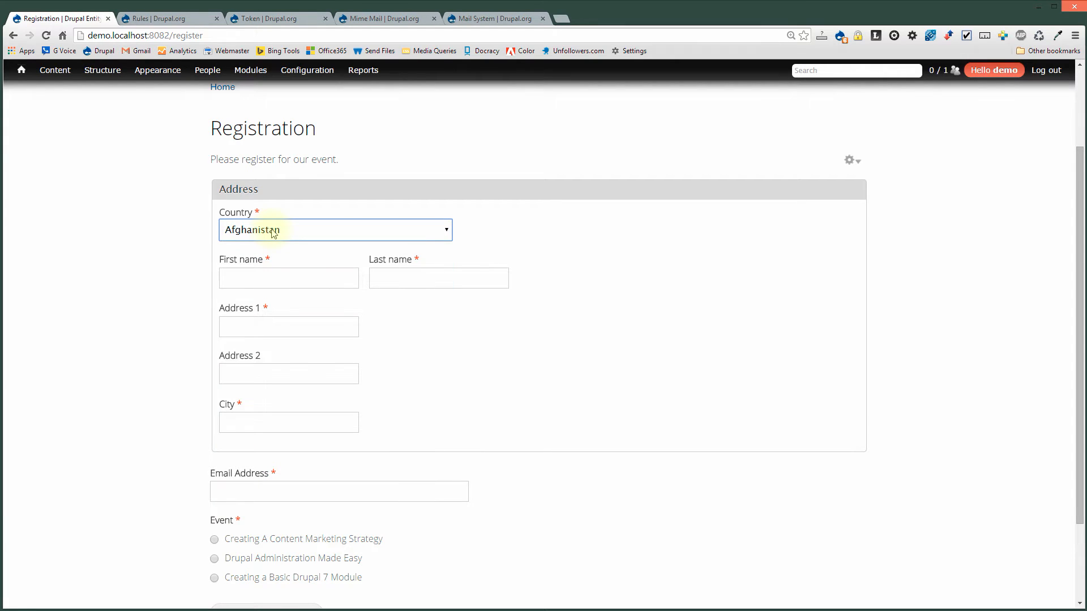
key("u")
key("u")
key("u")
key("u")
key("u")
key("u")
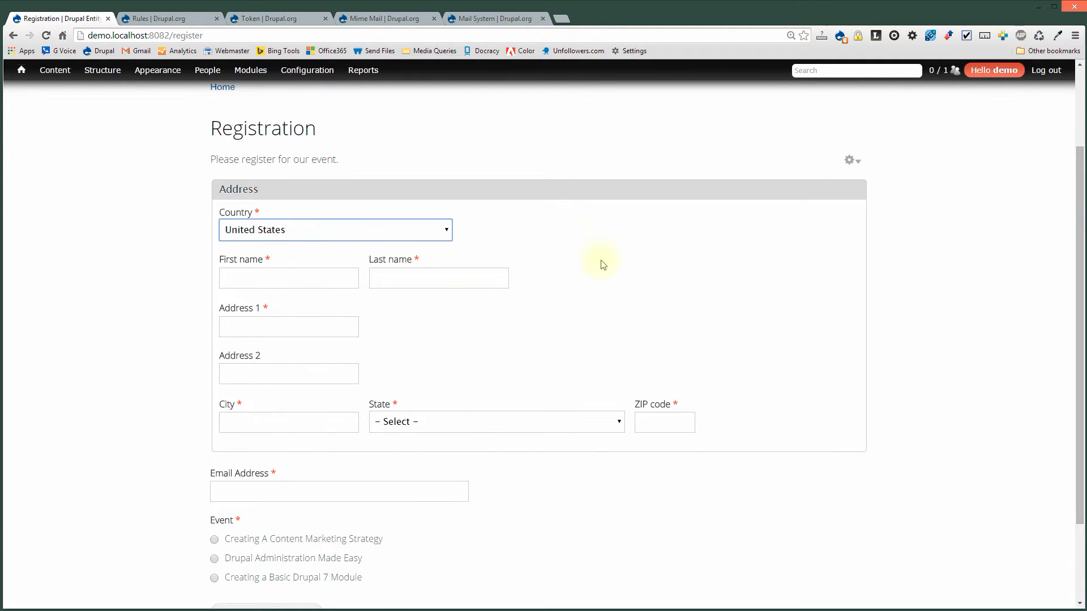
left_click(564, 431)
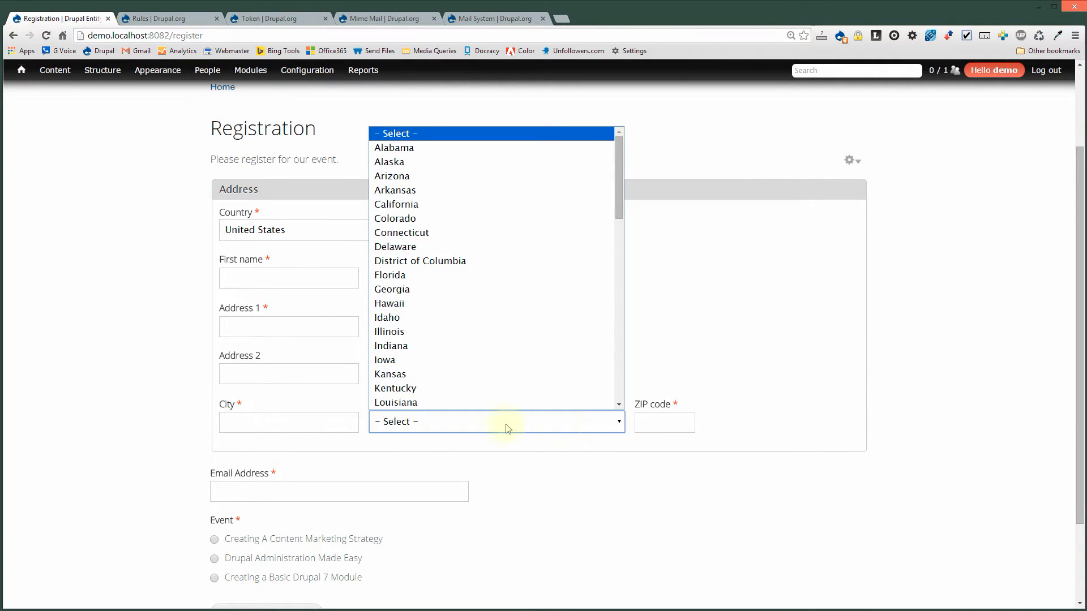
left_click(295, 260)
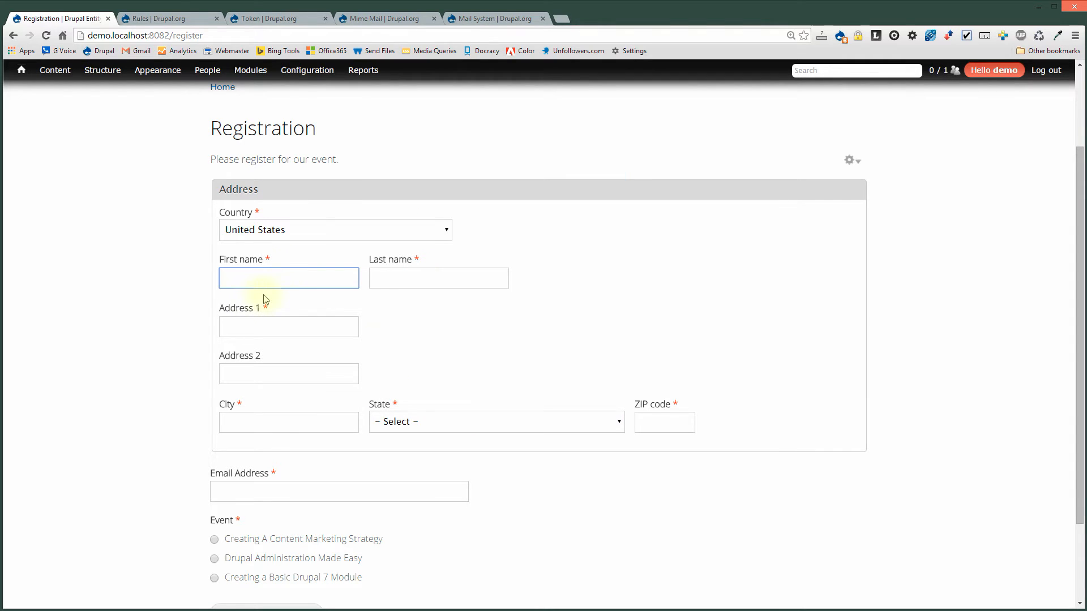
left_click(287, 494)
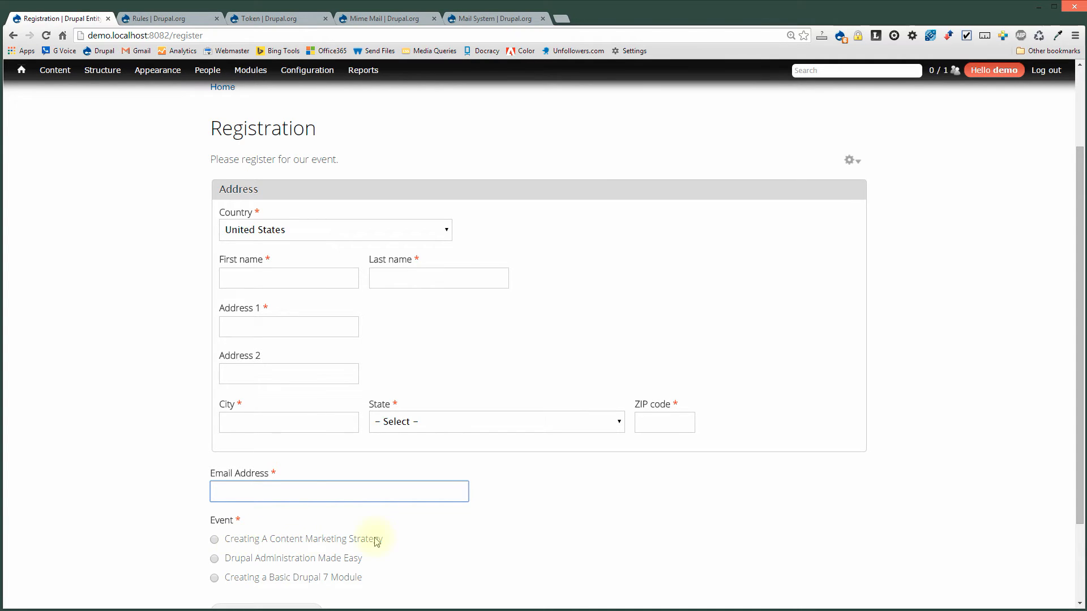
scroll(334, 552, "down", 1)
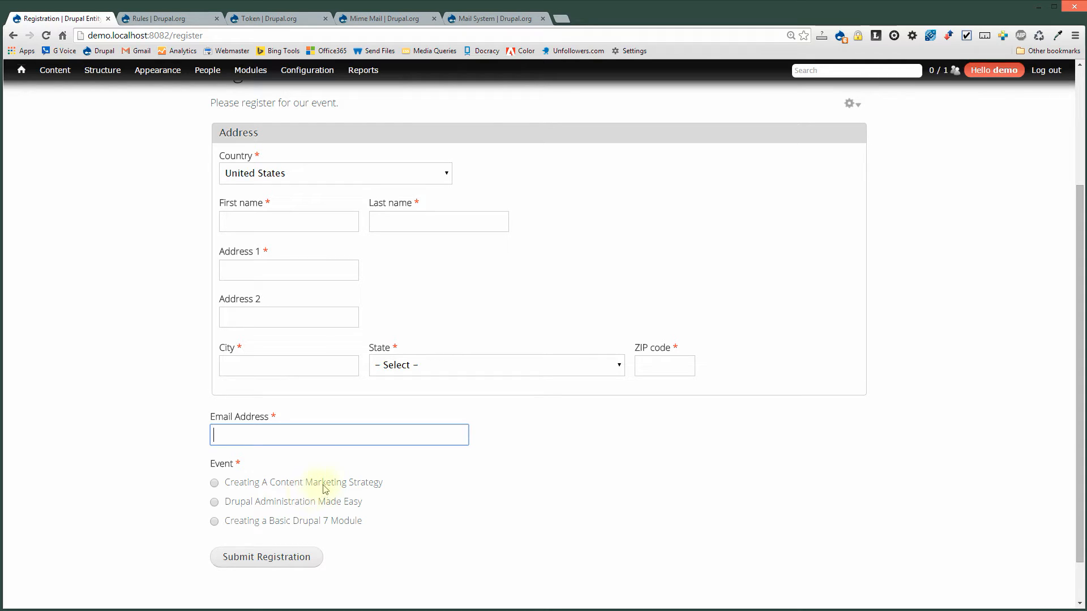
Select the Creating A Content Marketing Strategy event.
left_click(266, 489)
left_click(262, 503)
left_click(261, 523)
left_click(270, 486)
Enter the attendee's first name, last name and street address.
left_click(295, 216)
type("John")
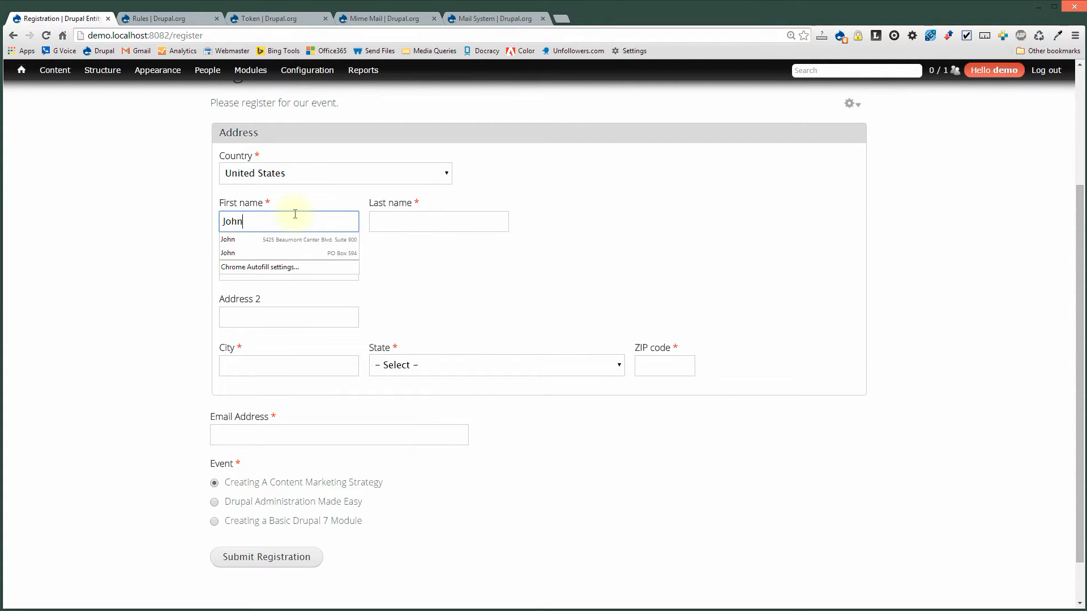
key("Tab")
type("Sm")
key("Tab")
type("123")
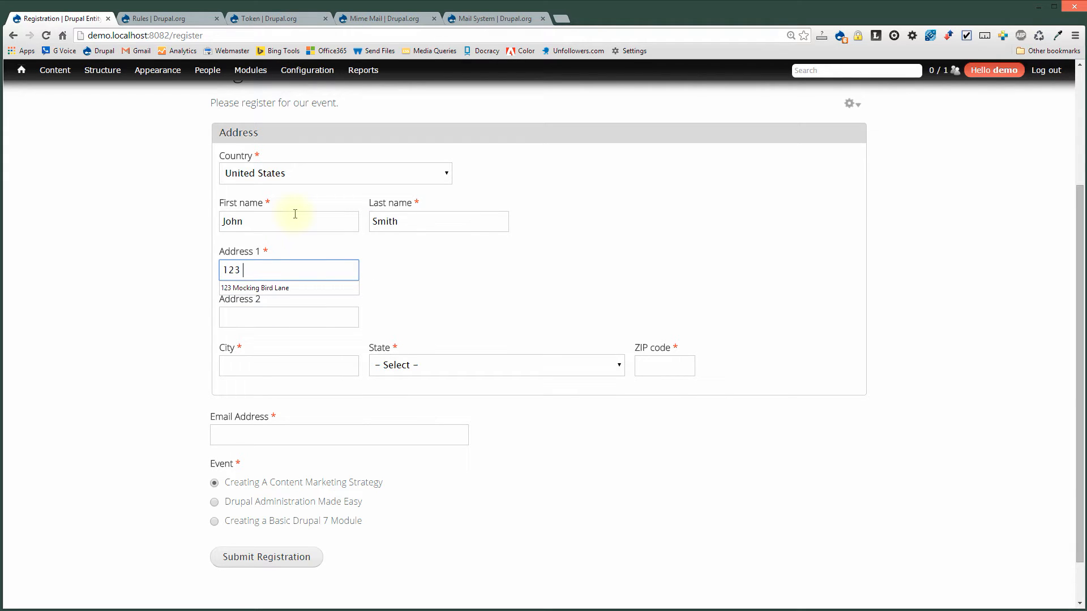
key("Down")
key("Tab")
key("Tab")
Fill in the city, Alabama as state, ZIP code and e-mail, then submit the registration.
type("C")
key("BackSpace")
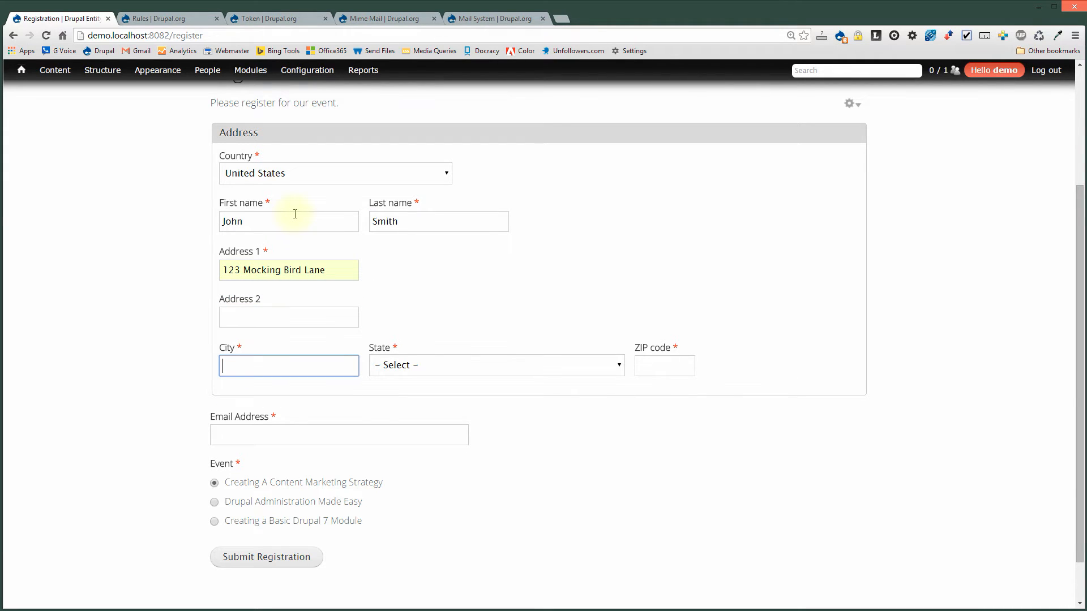
type("Anywhere")
key("Tab")
key("Down")
key("Tab")
type("55555")
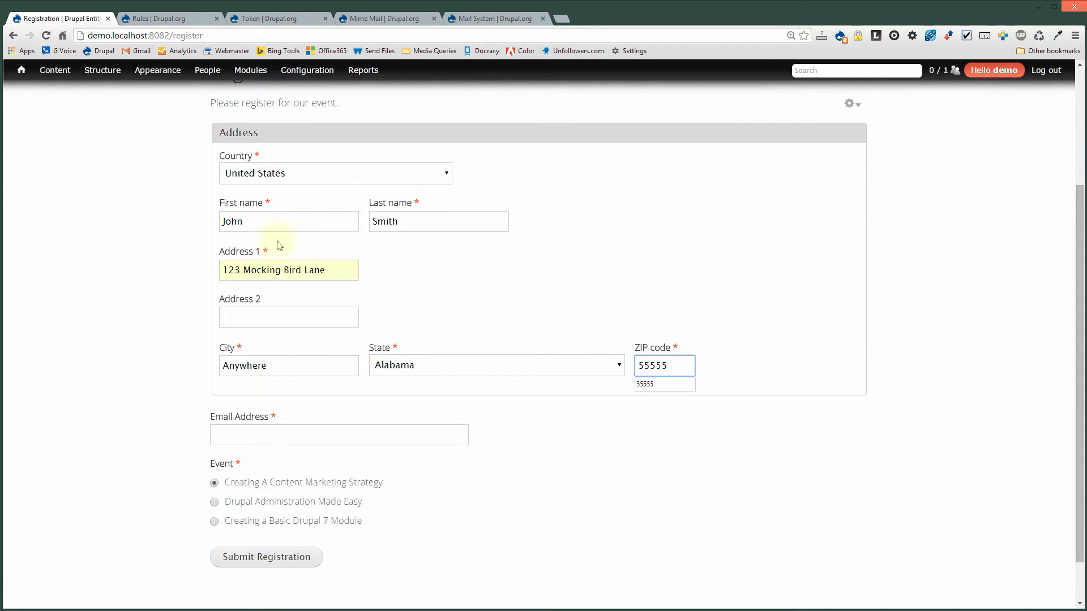
key("Tab")
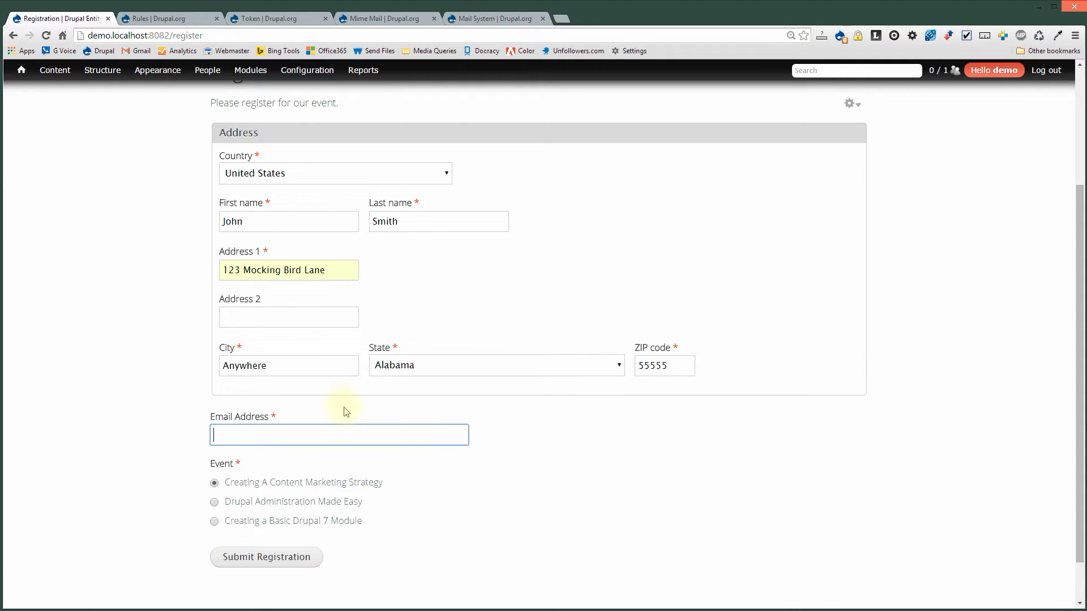
type("test")
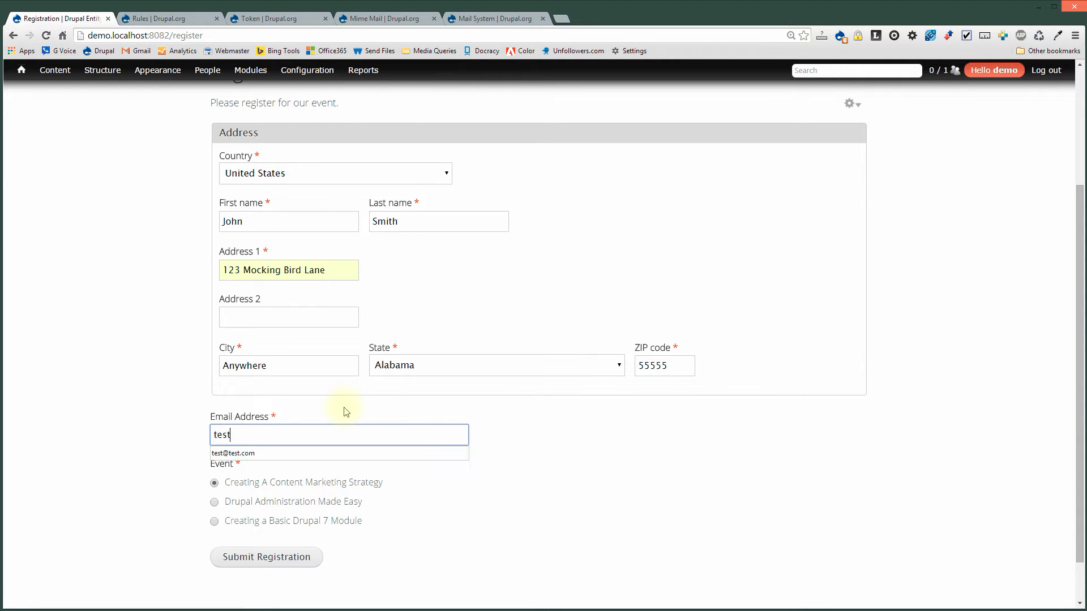
key("Down")
key("Return")
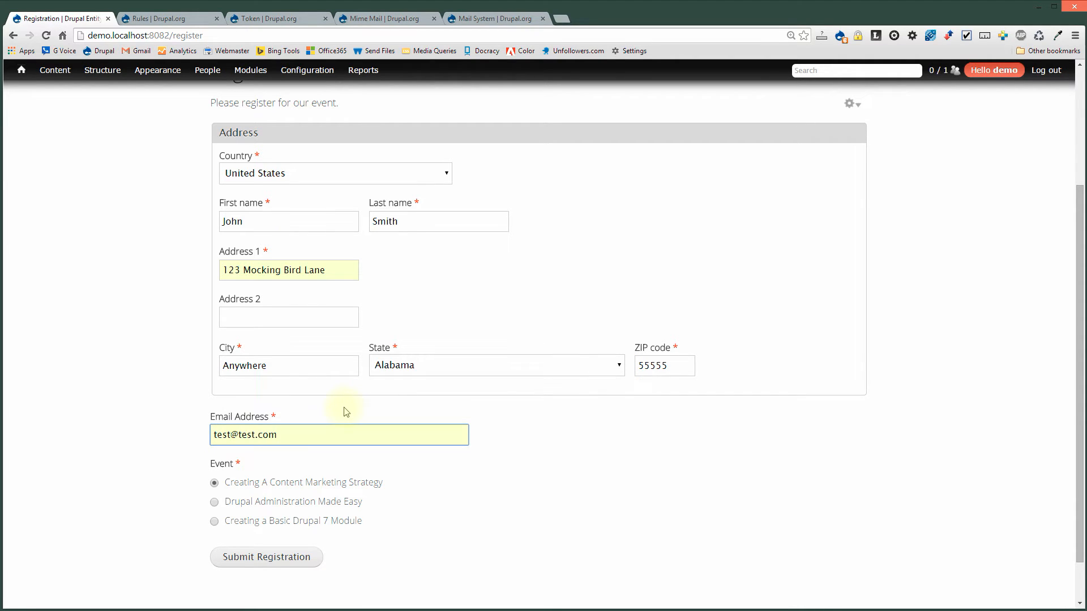
left_click(266, 557)
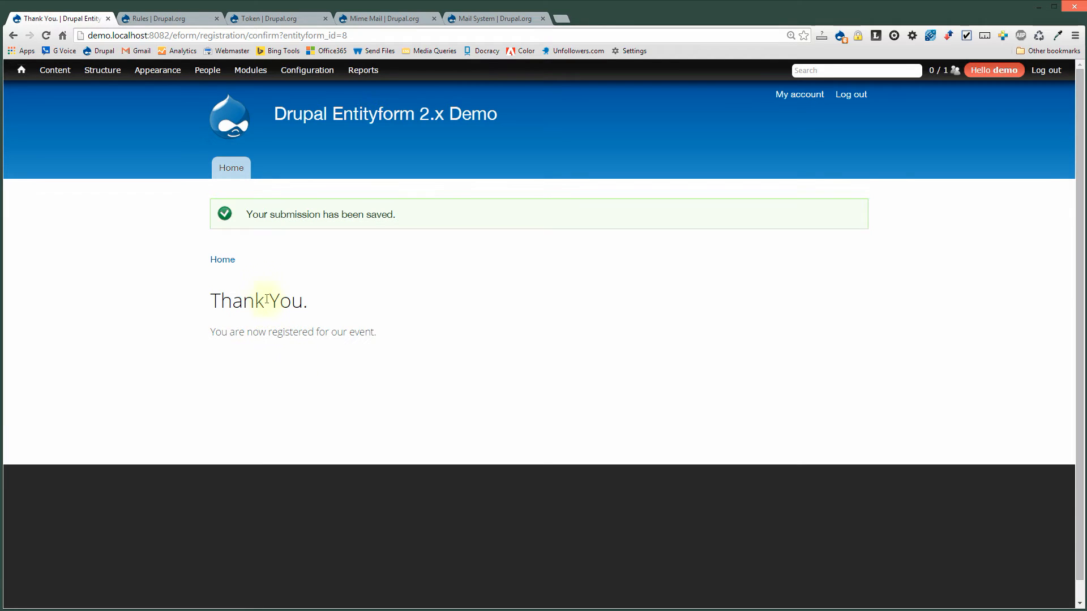
Wait on the Thank You page confirming the registration was saved.
mouse_move(207, 72)
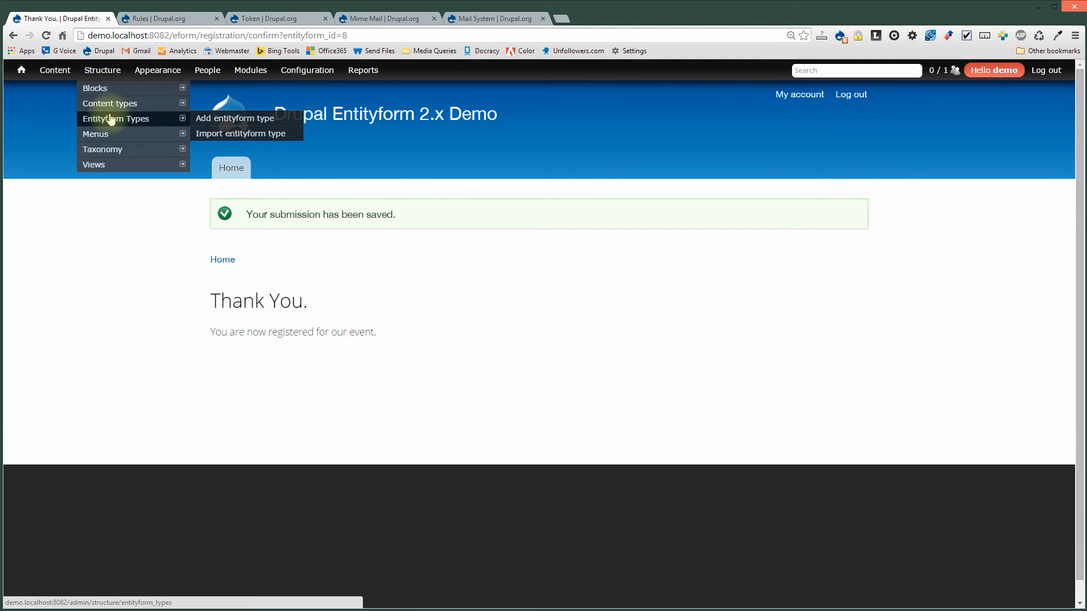
View the newest Registration submission from Entityform Types, then return to its submissions list.
left_click(110, 120)
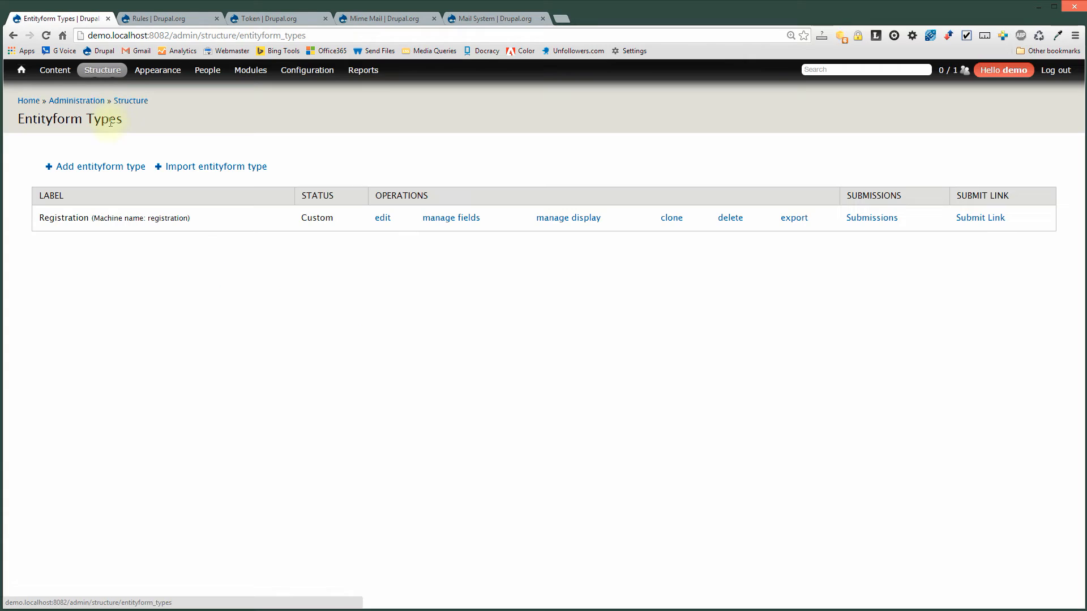
left_click(869, 219)
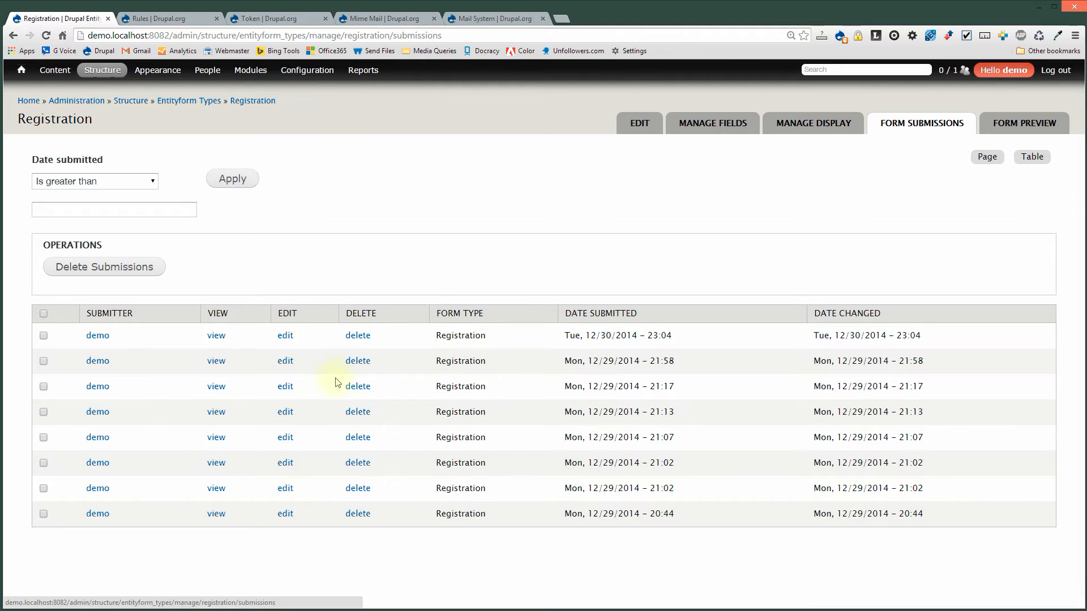
left_click(217, 337)
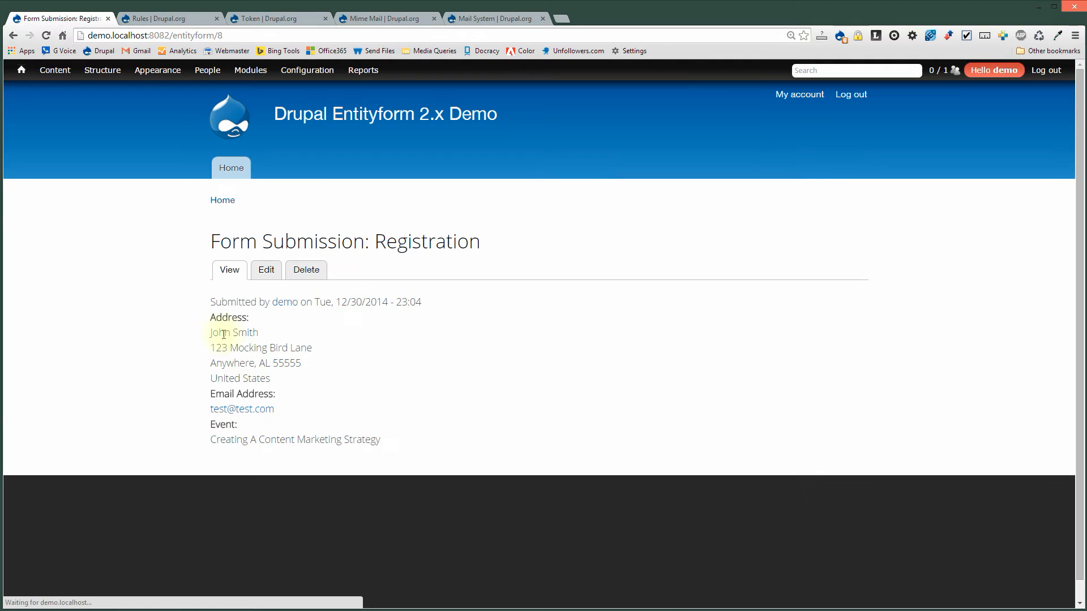
key("alt+Left")
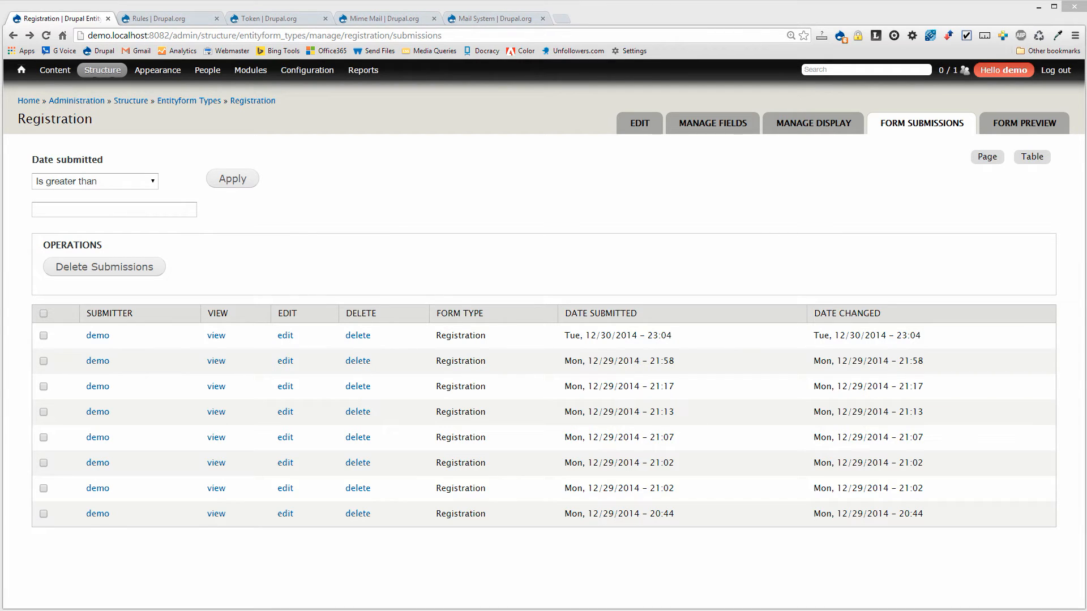
left_click(148, 19)
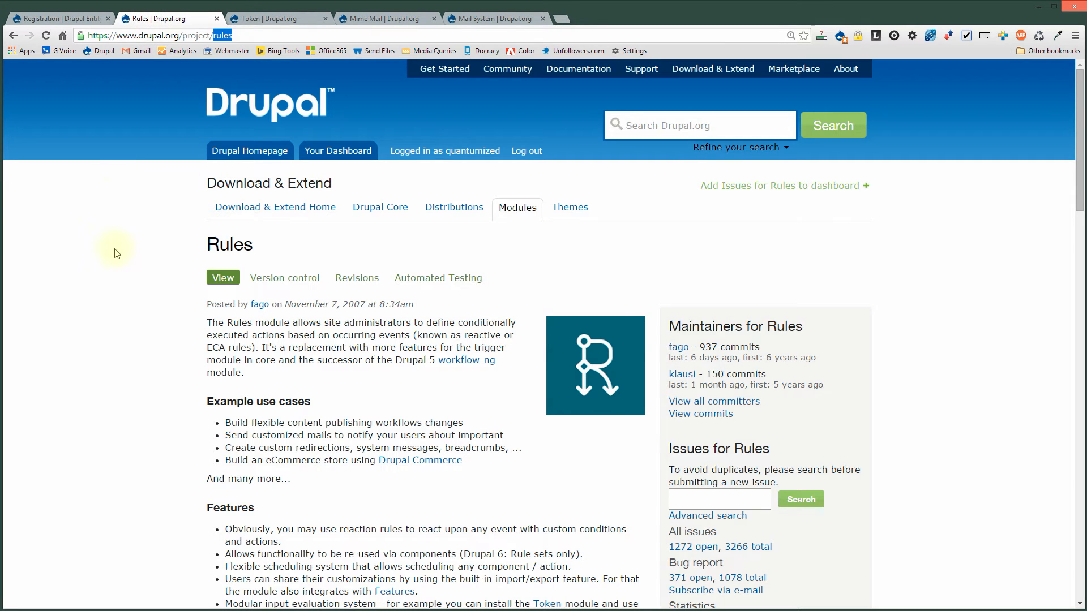
left_click(153, 340)
double_click(222, 36)
left_click(252, 18)
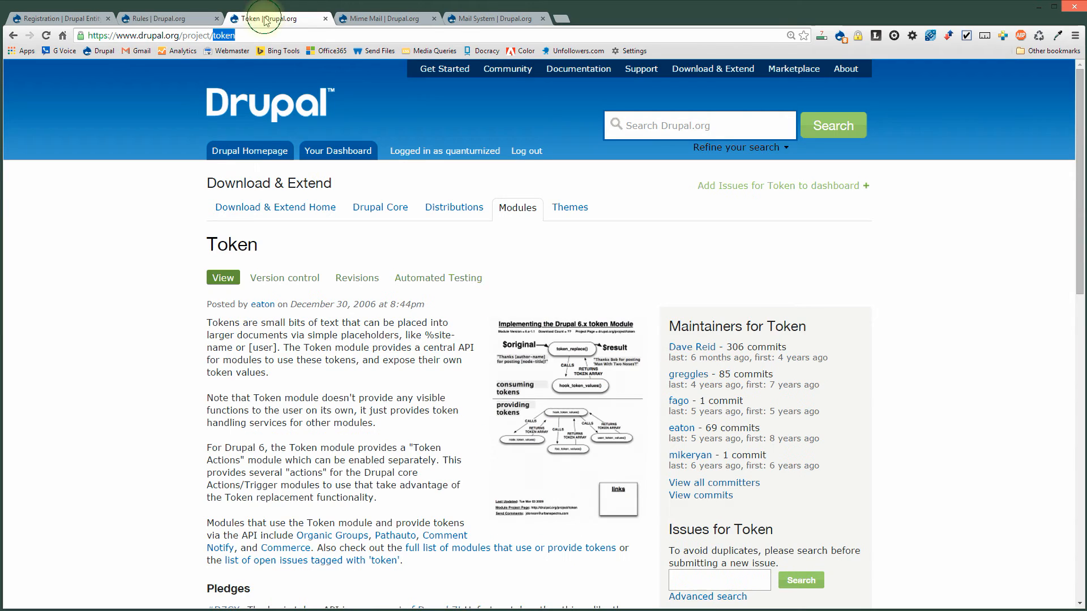
double_click(220, 35)
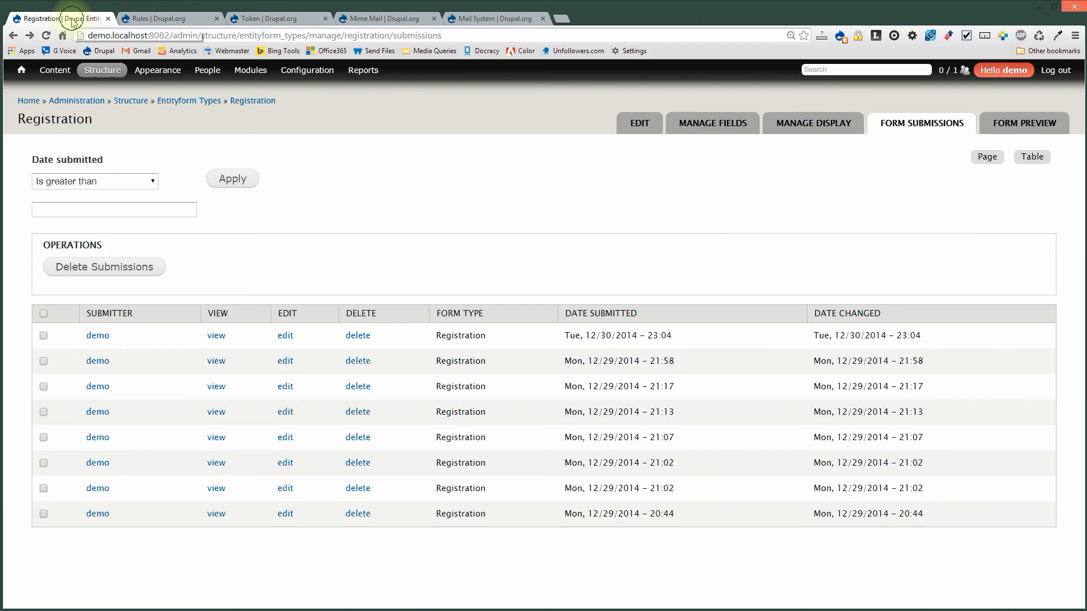
left_click(74, 21)
left_click(257, 69)
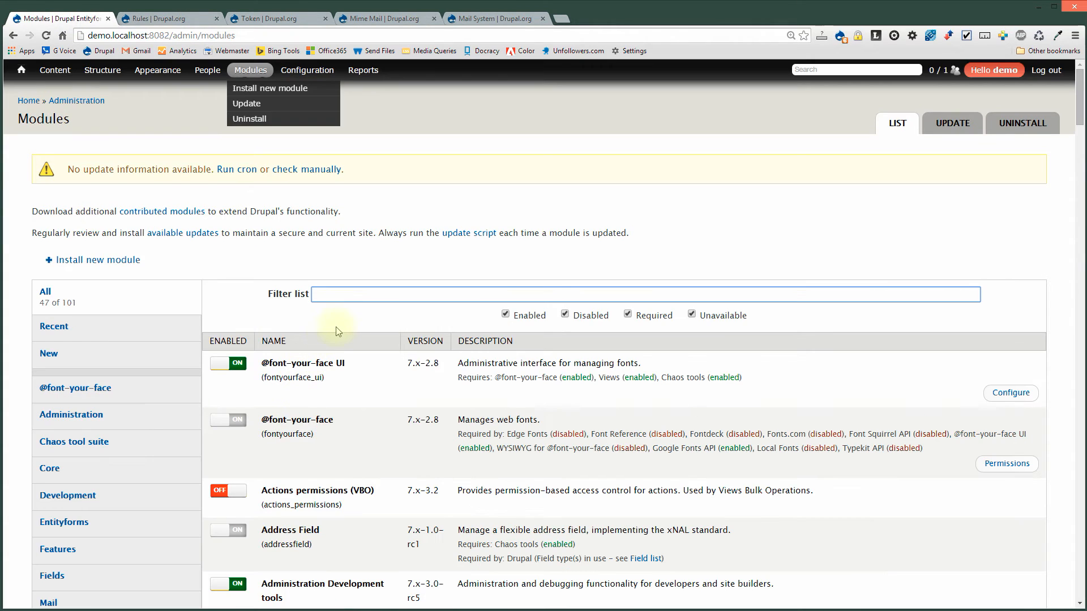
Filter the module list by 'rule', then by 'token', and highlight Entity tokens.
type("rule")
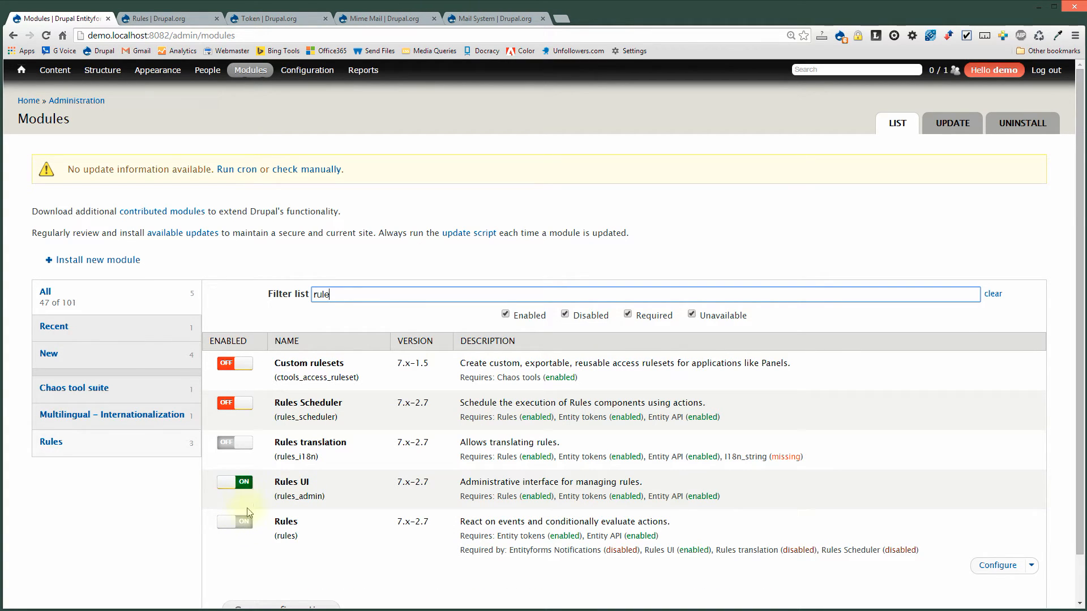
left_click_drag(346, 294, 219, 315)
type("token")
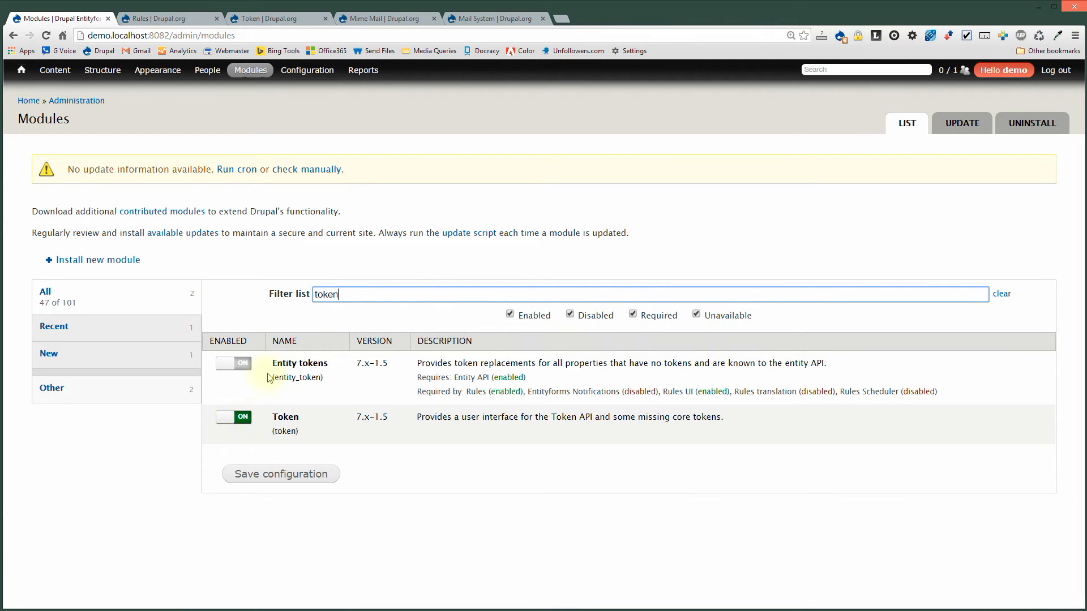
mouse_move(274, 367)
left_mouse_down()
mouse_move(330, 365)
mouse_move(279, 375)
mouse_move(273, 365)
left_mouse_up()
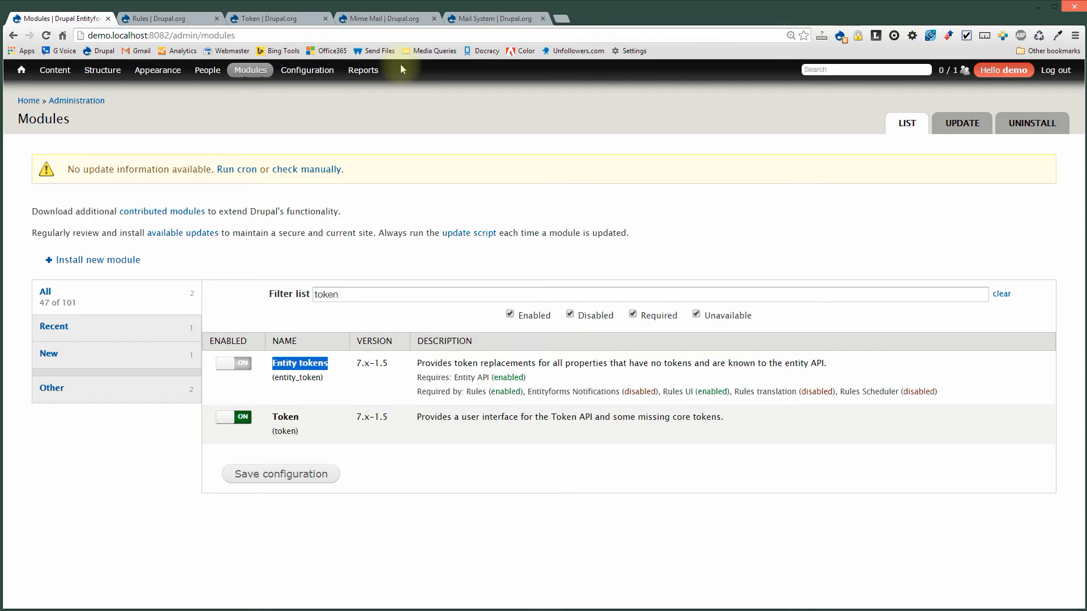
left_click(385, 19)
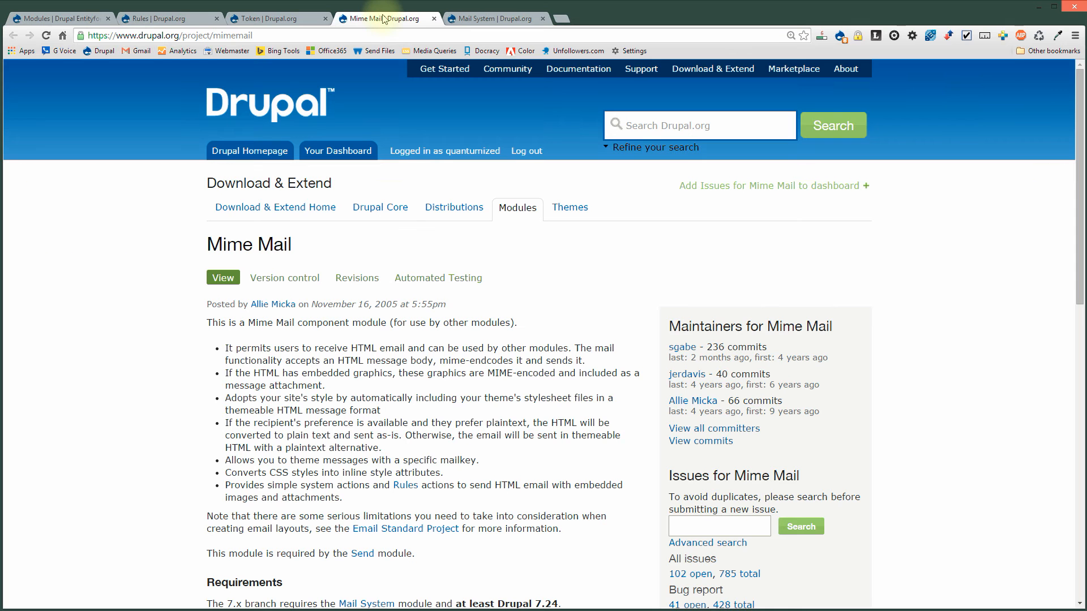
double_click(239, 35)
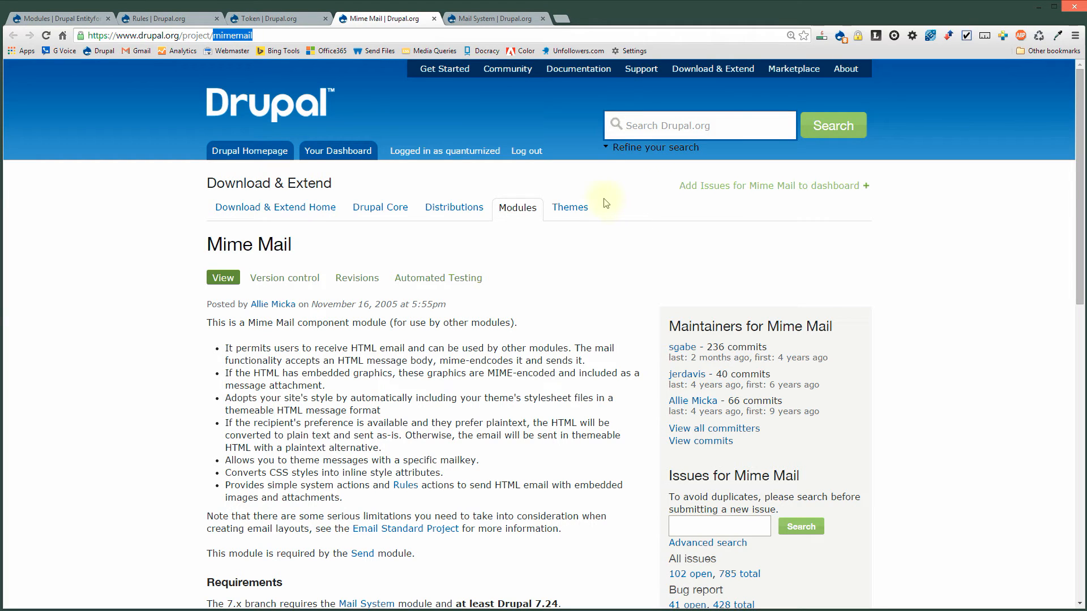
left_click(476, 20)
double_click(235, 35)
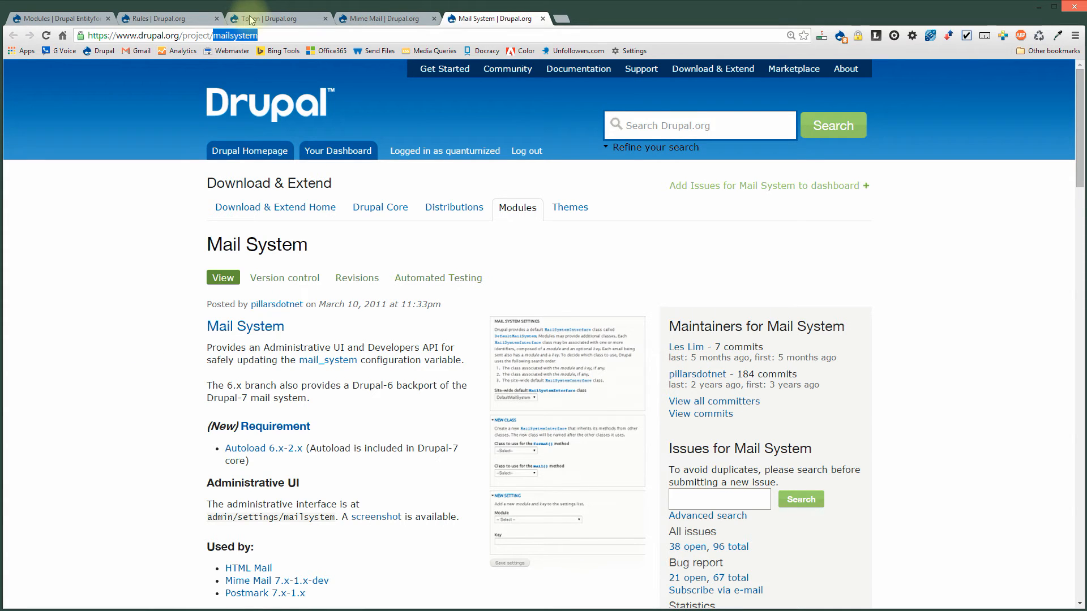
left_click(373, 19)
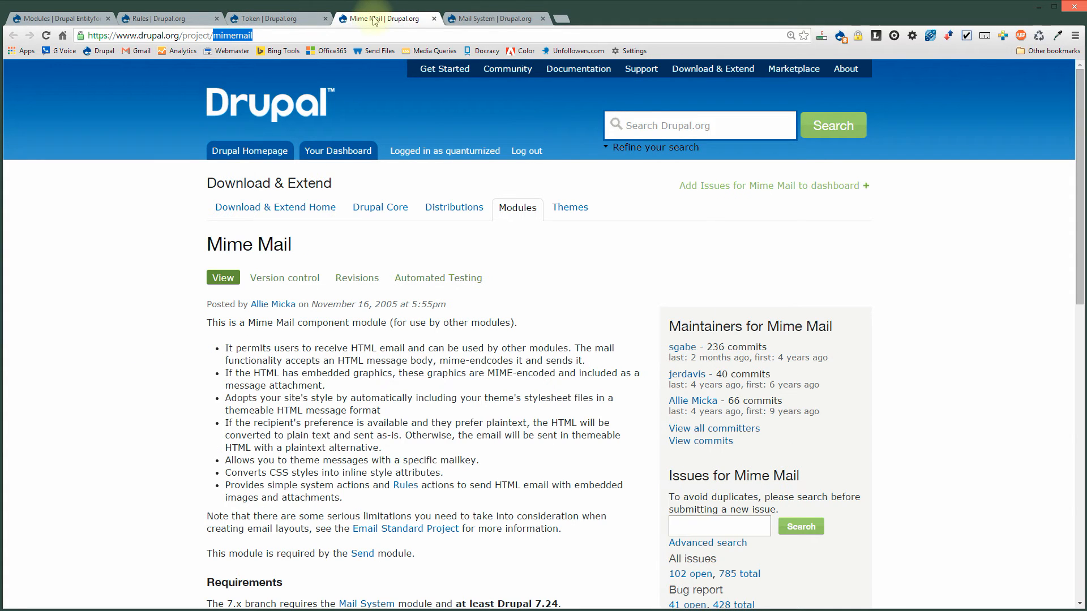
left_click(484, 18)
left_click(83, 16)
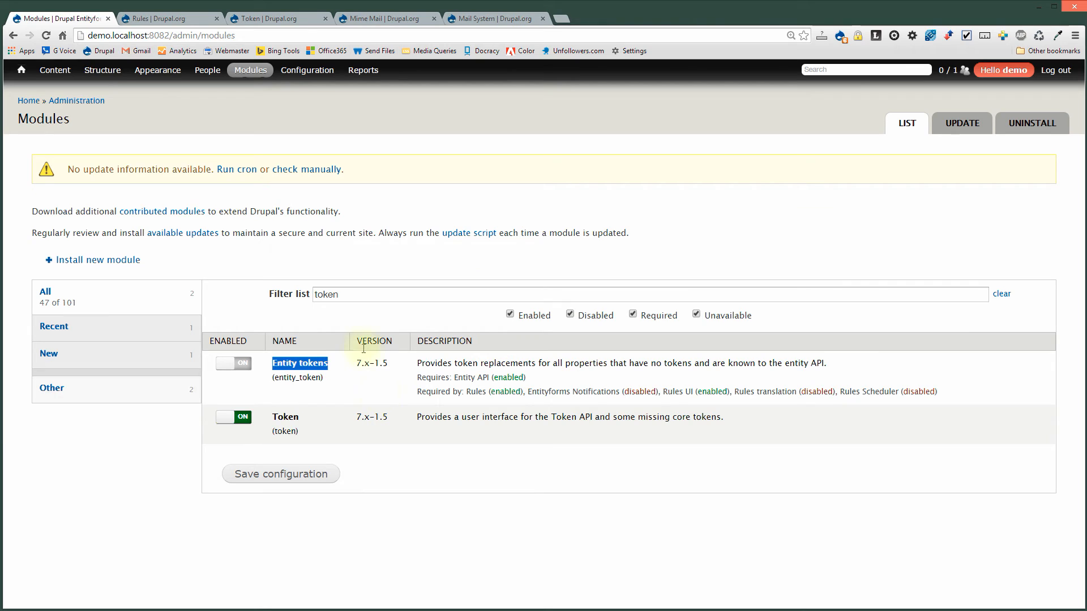
Filter modules by 'mail', turn on Mime Mail and Mail System, save, and open Mime Mail's settings.
double_click(357, 294)
type("mail")
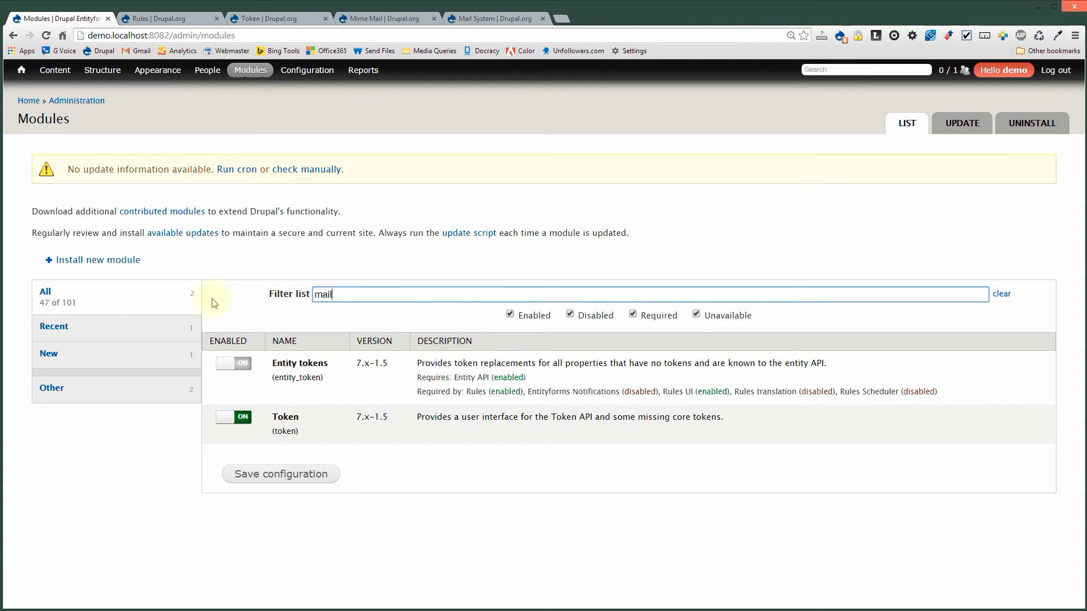
scroll(201, 473, "down", 1)
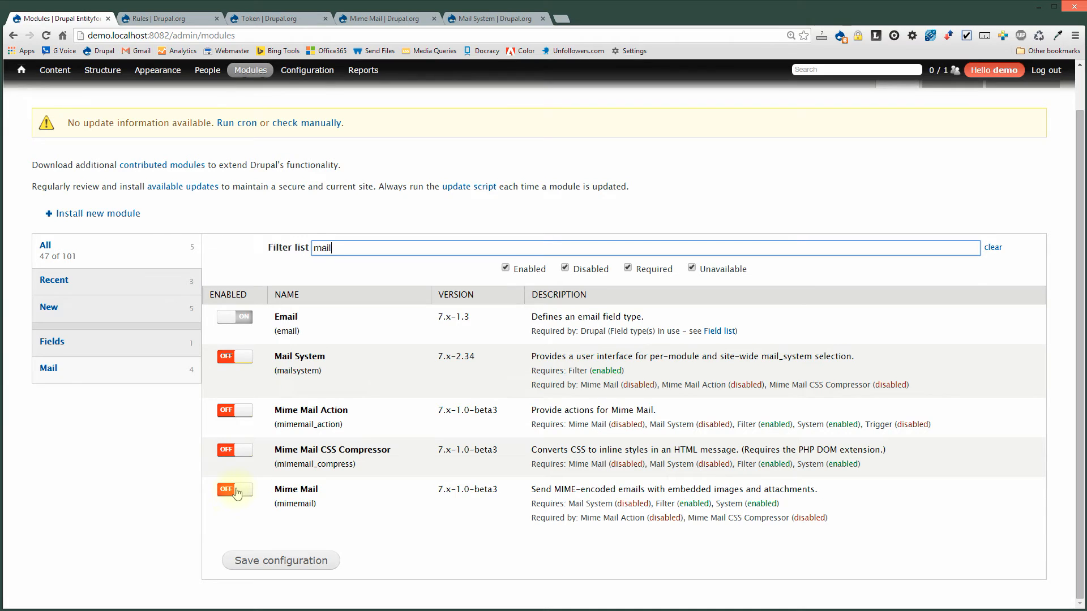
left_click(237, 493)
left_click(236, 358)
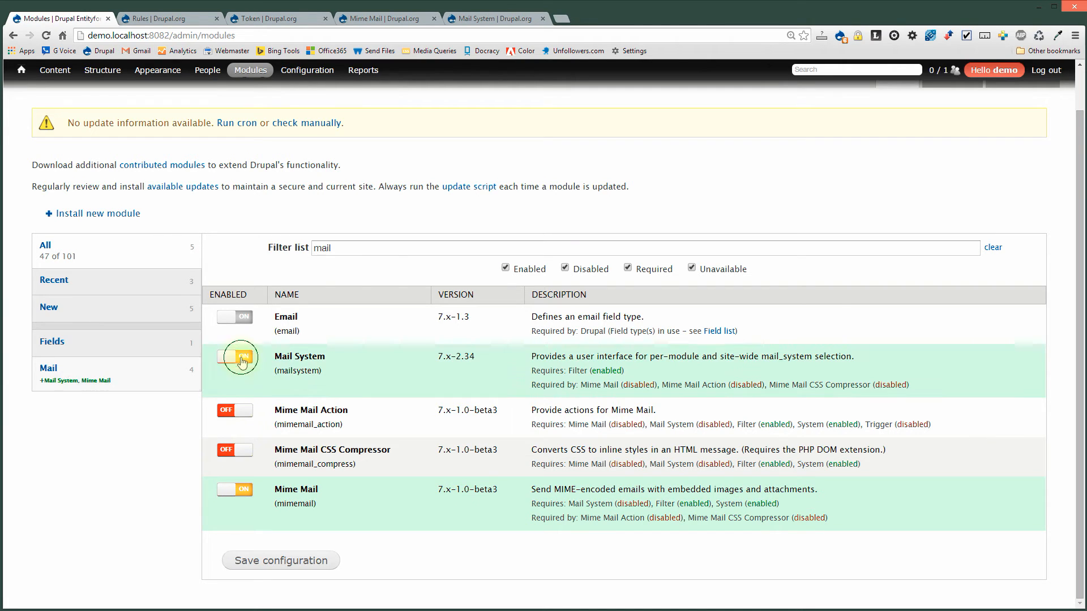
left_click(300, 562)
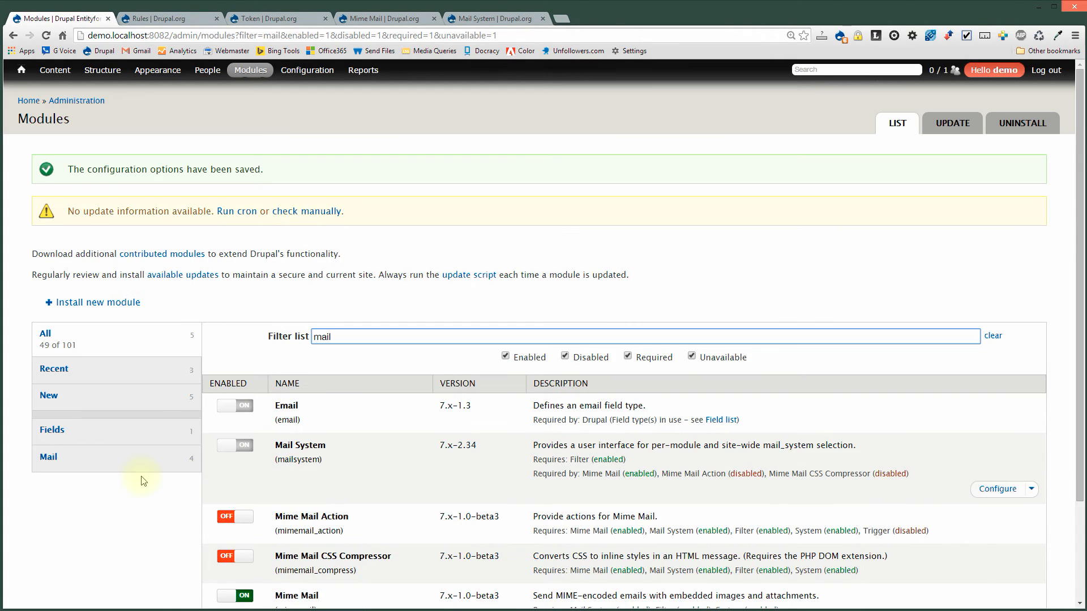
scroll(143, 481, "down", 1)
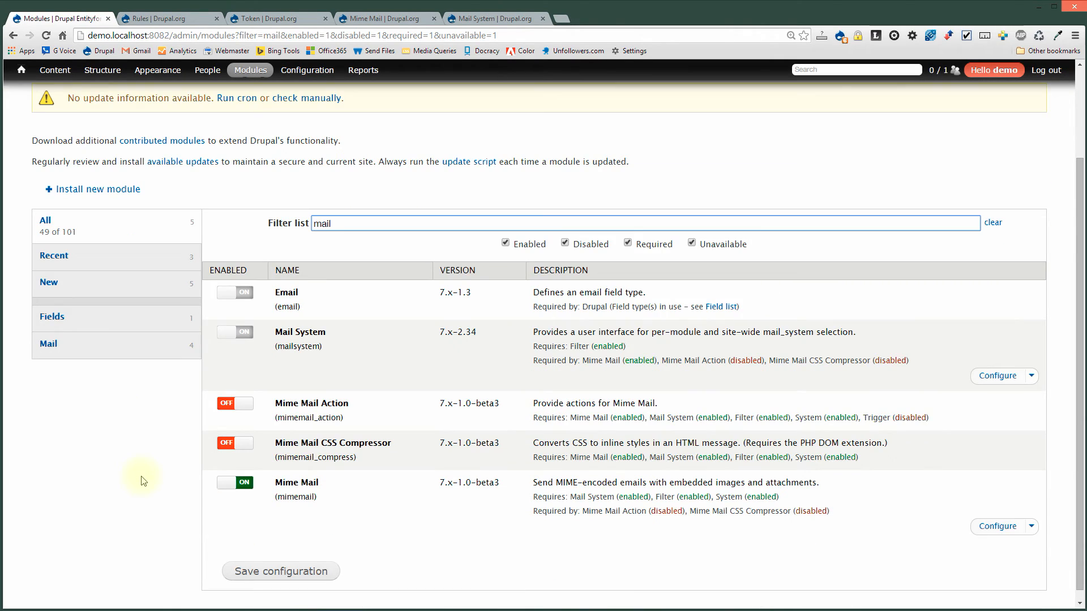
left_click(998, 527)
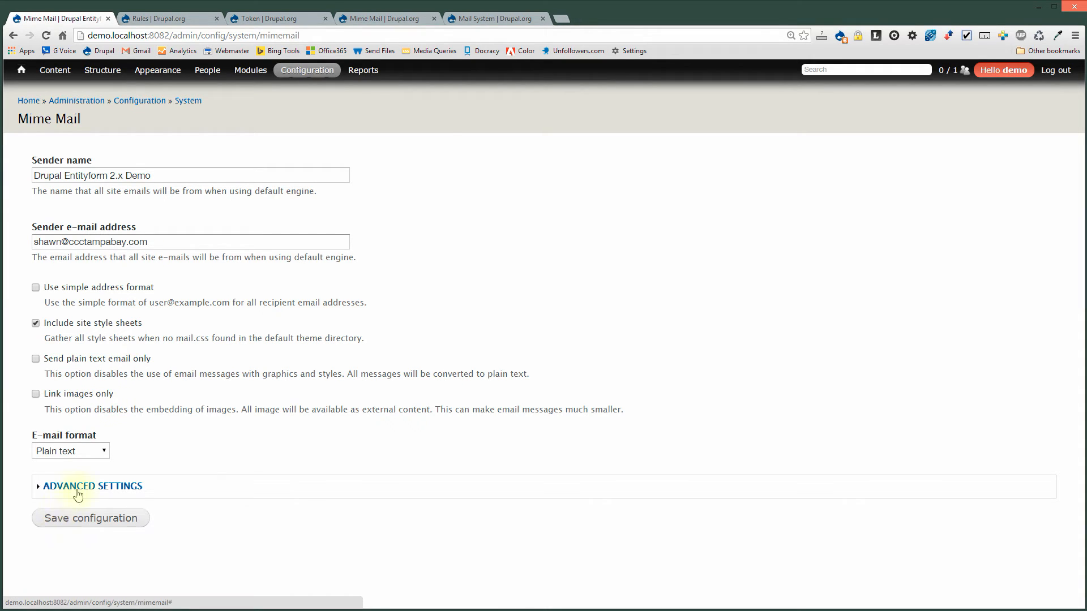
Set Mime Mail's e-mail format to Full HTML and save the setting.
left_click(67, 450)
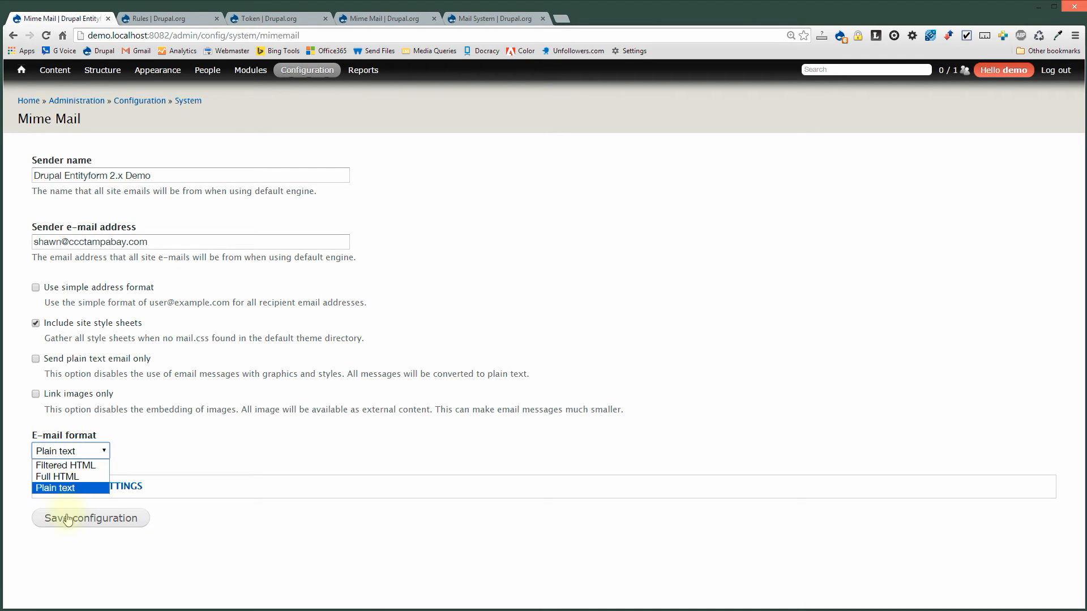
left_click(75, 478)
left_click(71, 518)
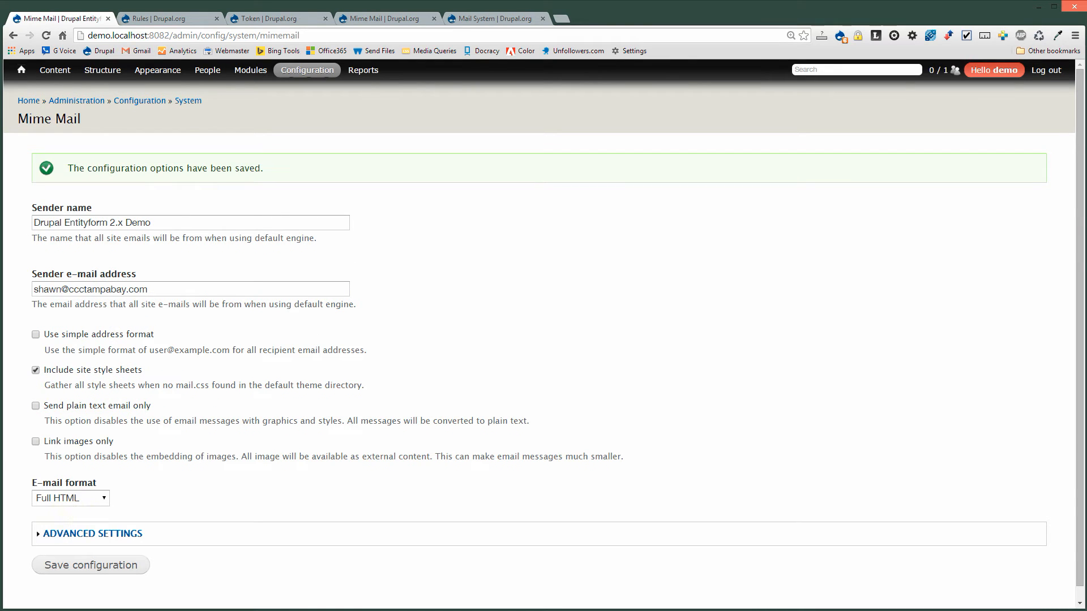
Go to Configuration > Workflow > Rules to list the reaction rules.
left_click(28, 101)
mouse_move(308, 70)
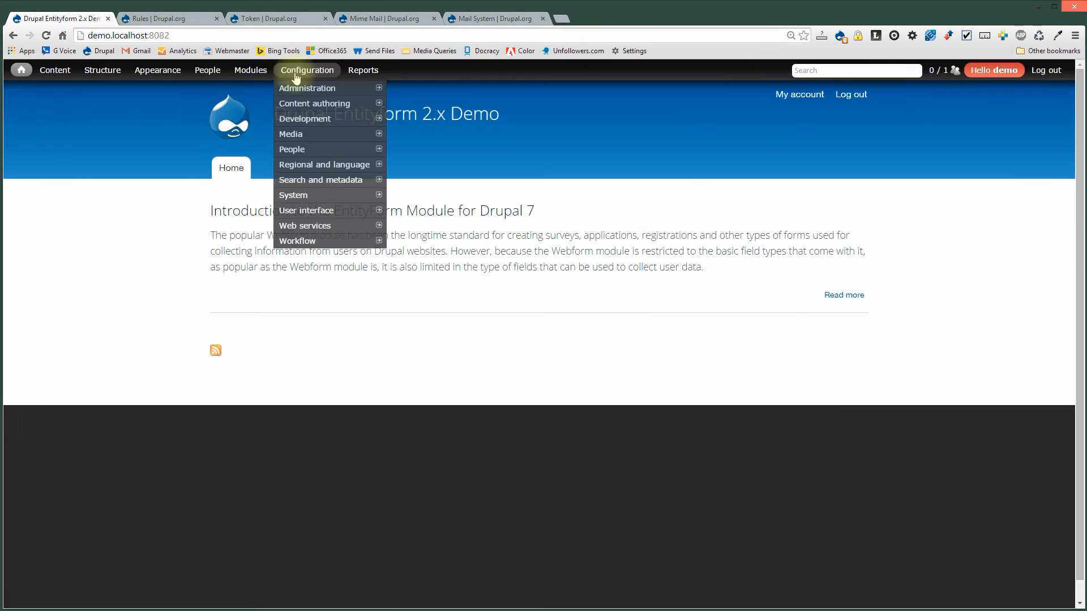
mouse_move(301, 242)
left_click(410, 240)
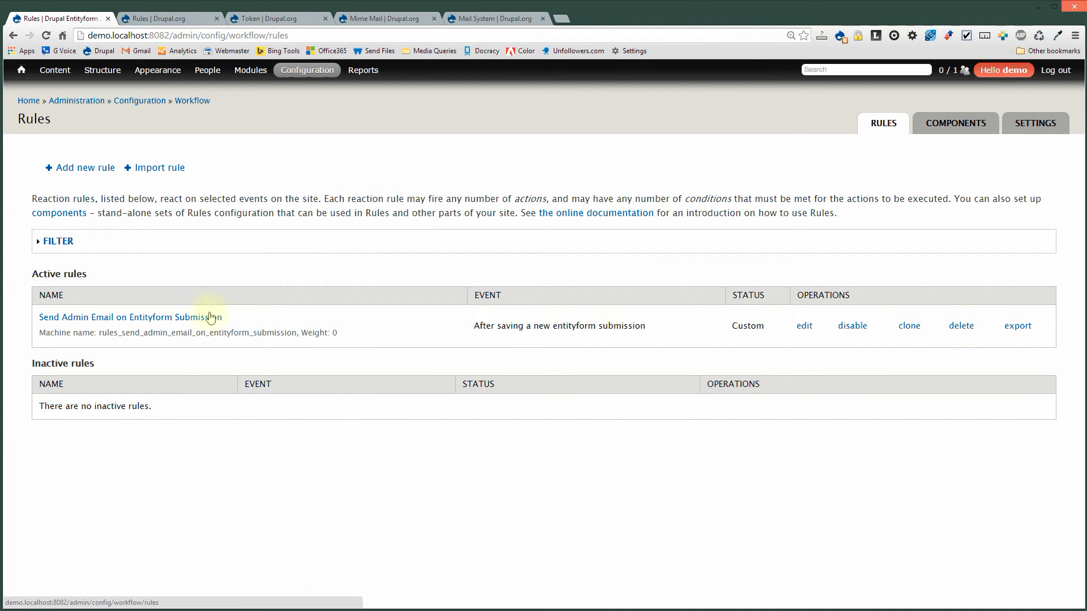
Copy the rule's name, then delete the Send Admin Email on Entityform Submission rule.
left_click(958, 328)
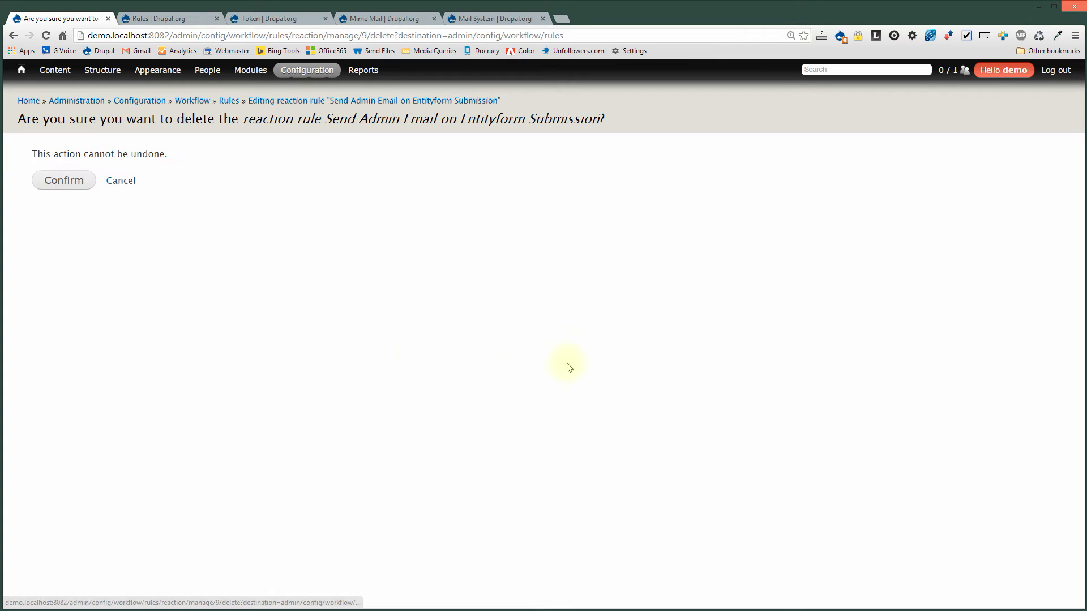
left_click_drag(328, 116, 600, 118)
key("ctrl+c")
left_click(61, 181)
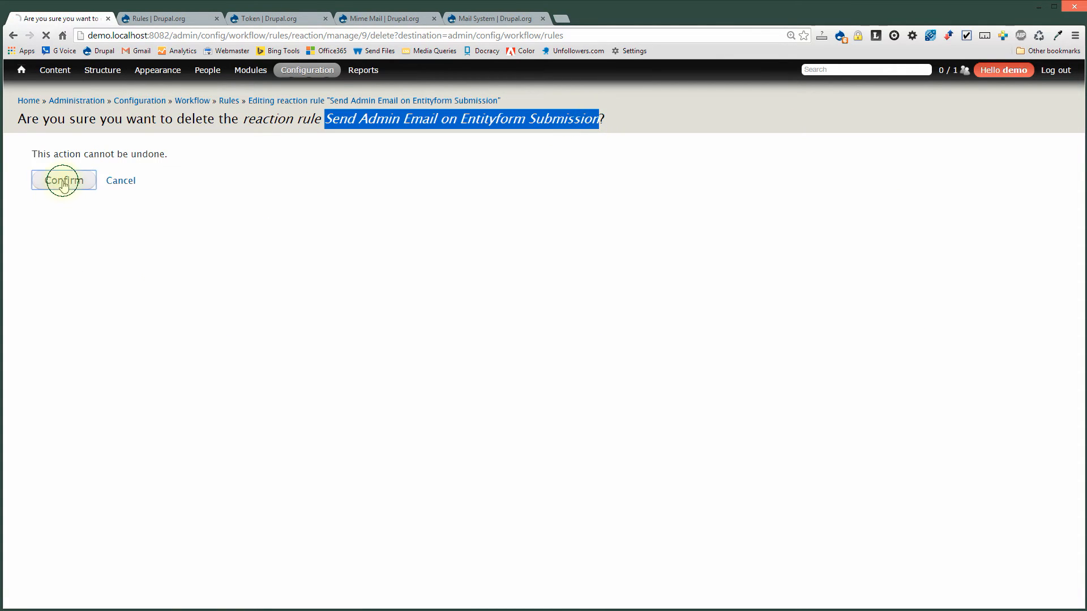
Reopen Configuration > Workflow > Rules, now showing no rules.
mouse_move(301, 71)
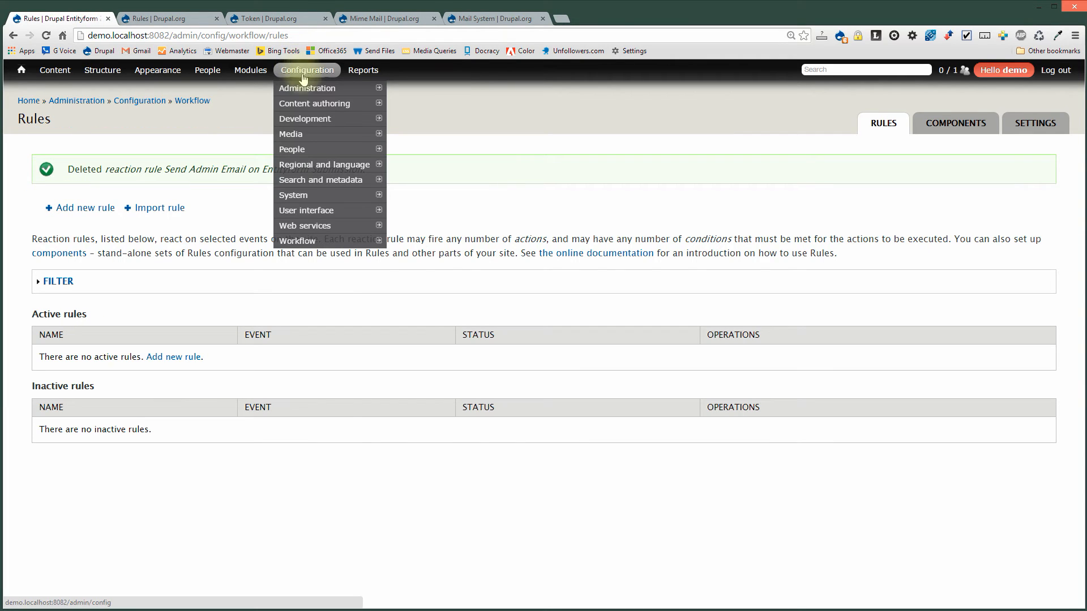
mouse_move(317, 241)
left_click(404, 242)
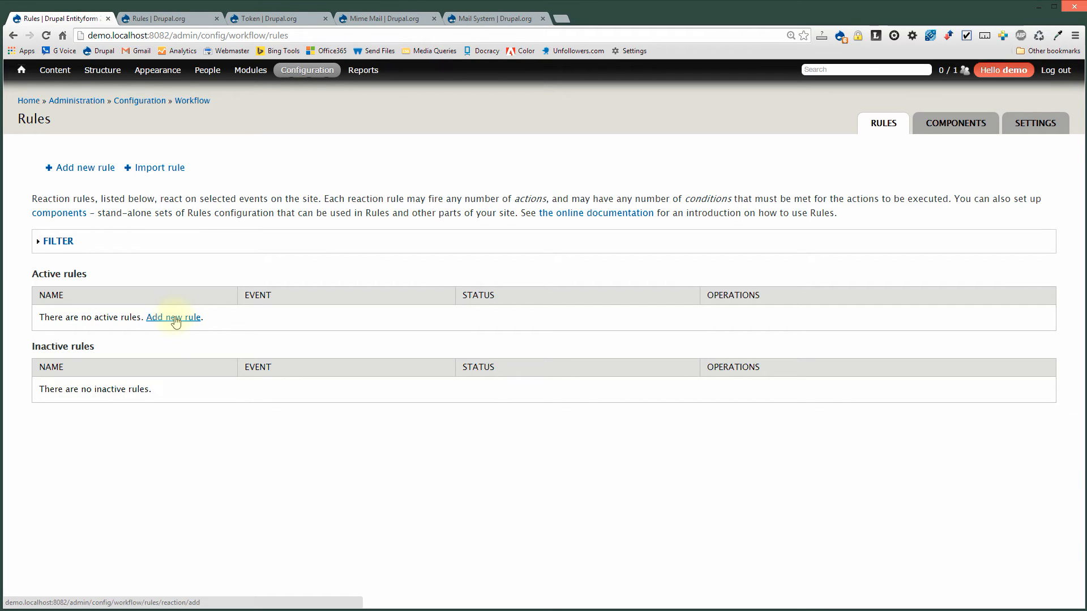
Add a rule named 'Send Admin Email on Entityform Submission' reacting to 'After saving a new entityform submission'.
left_click(82, 168)
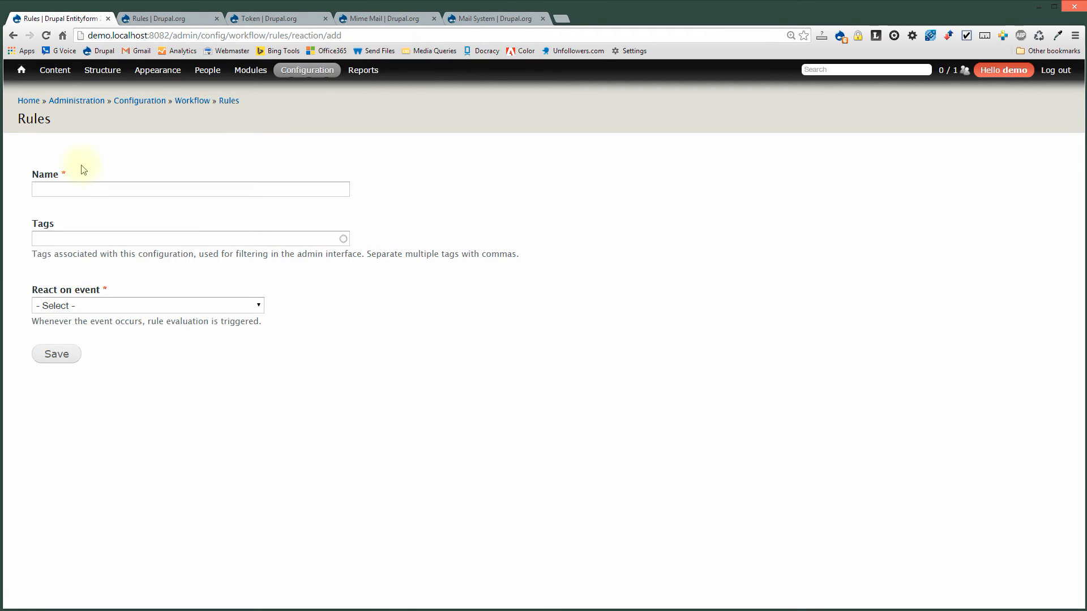
left_click(81, 189)
key("ctrl+v")
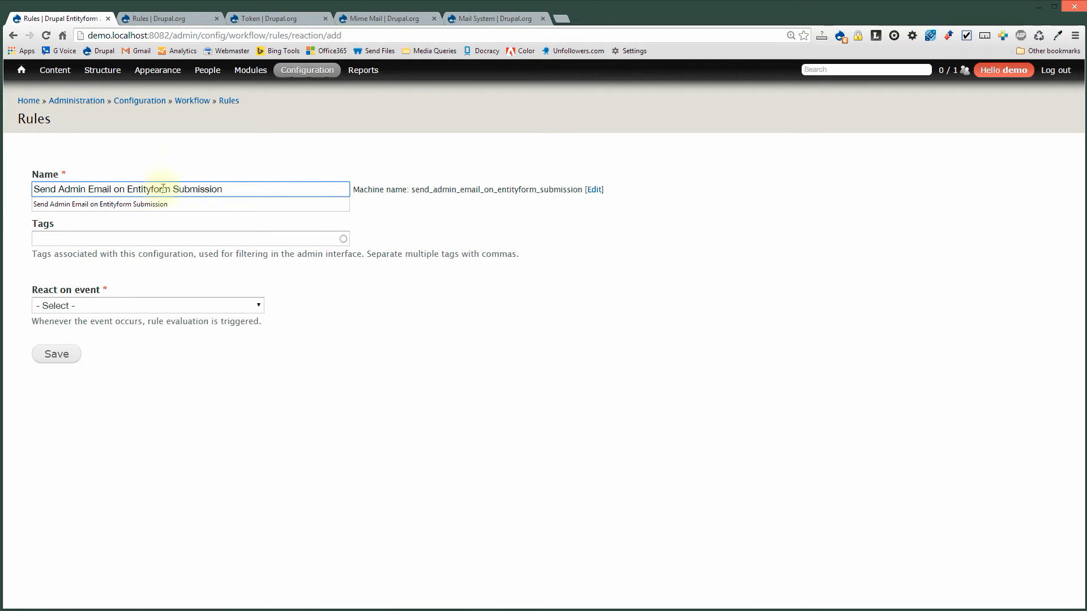
left_click(126, 237)
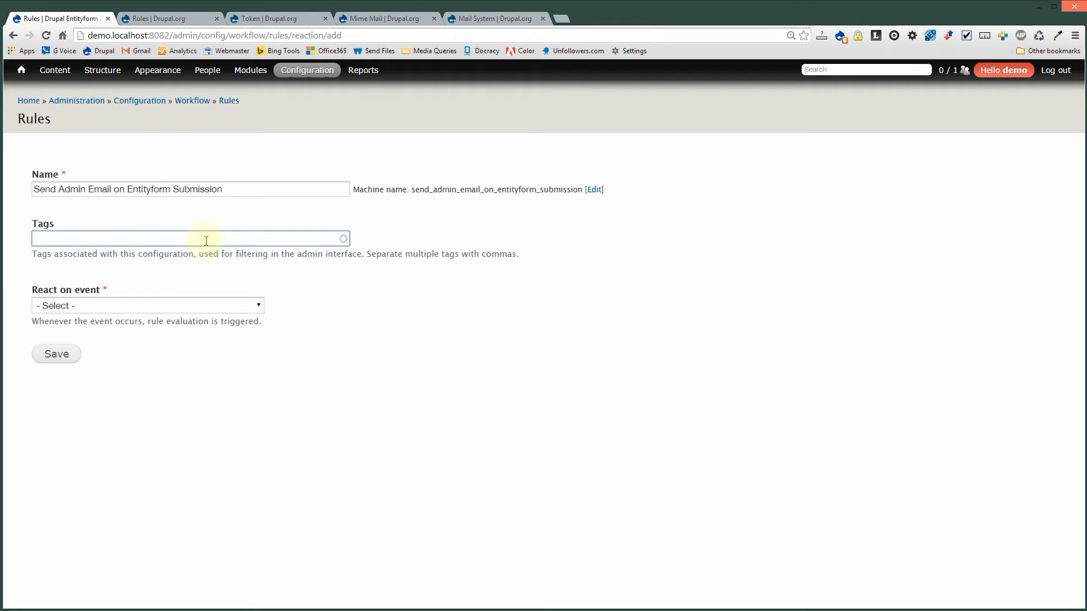
left_click(87, 306)
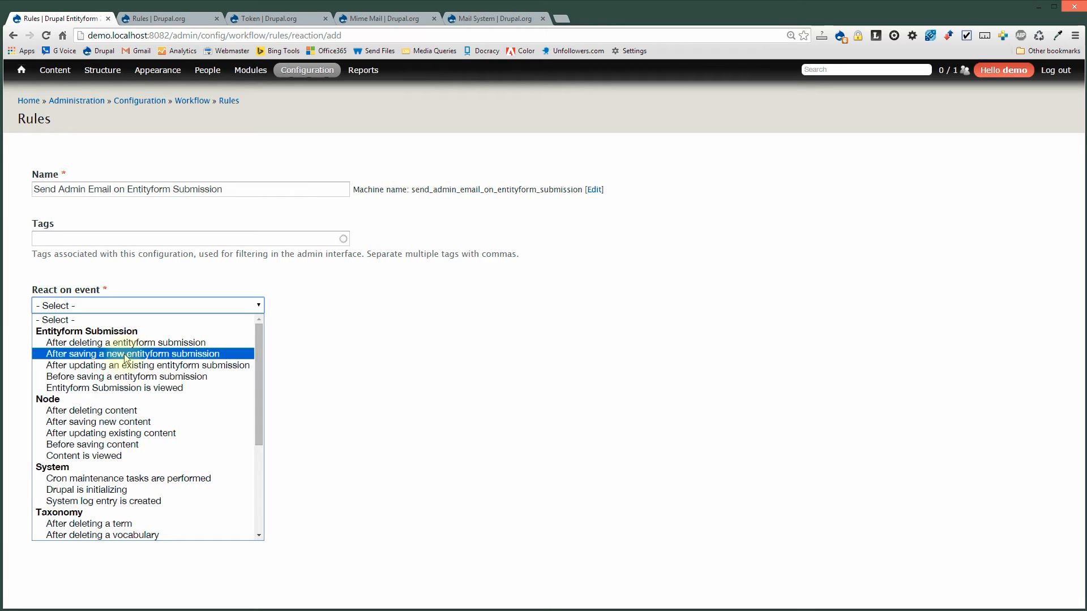
left_click(198, 355)
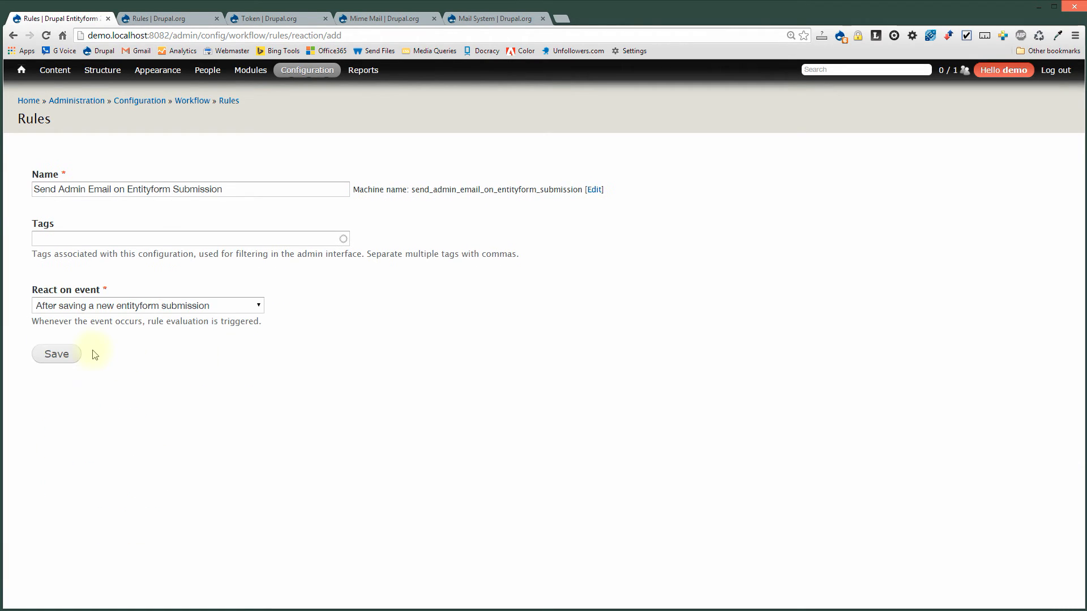
left_click(63, 354)
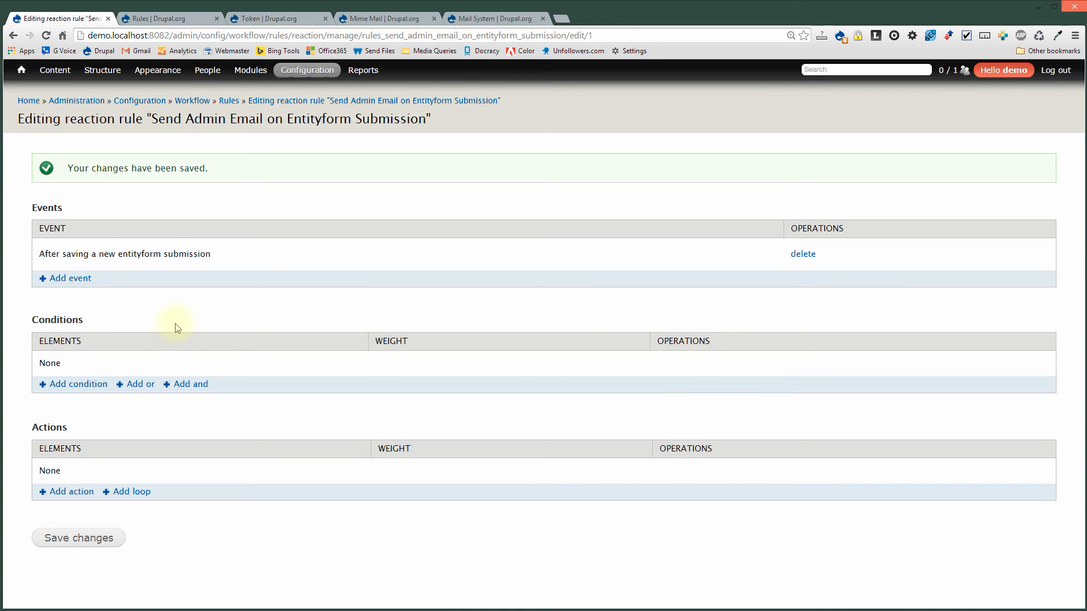
Start a Data comparison condition on the rule.
left_click(97, 383)
left_click(131, 194)
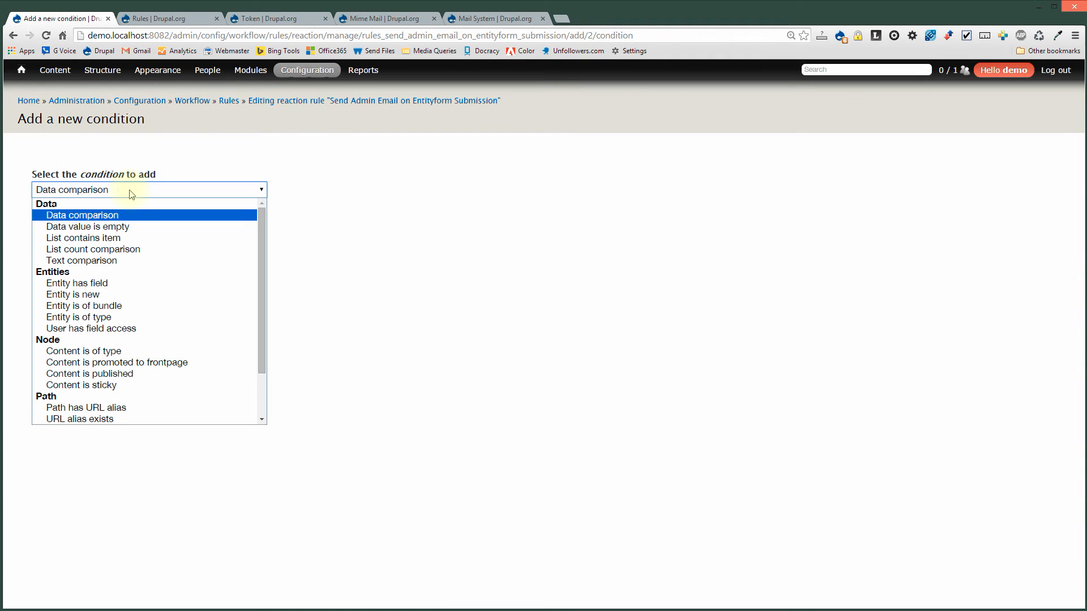
left_click(122, 215)
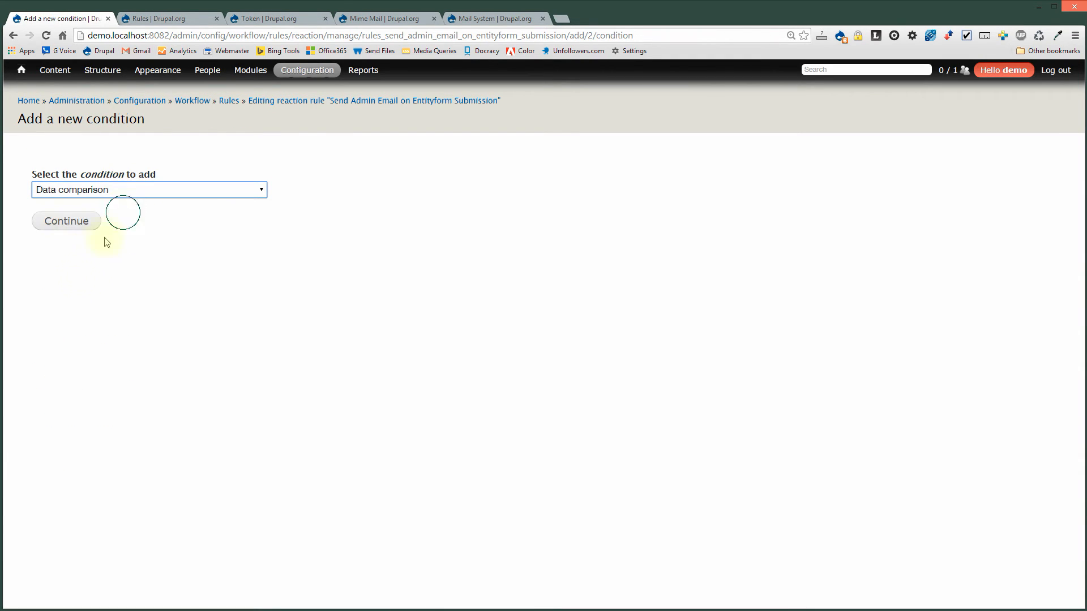
left_click(60, 220)
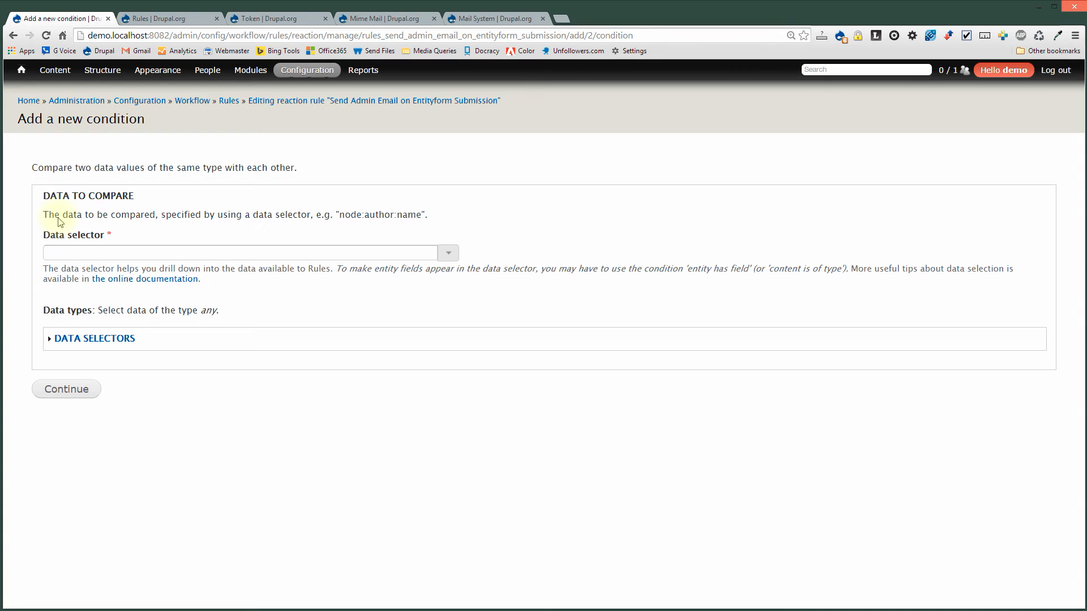
Set the data to compare to entityform:type, copied from the data selectors table.
left_click(101, 338)
scroll(101, 338, "up", 4)
scroll(102, 339, "down", 12)
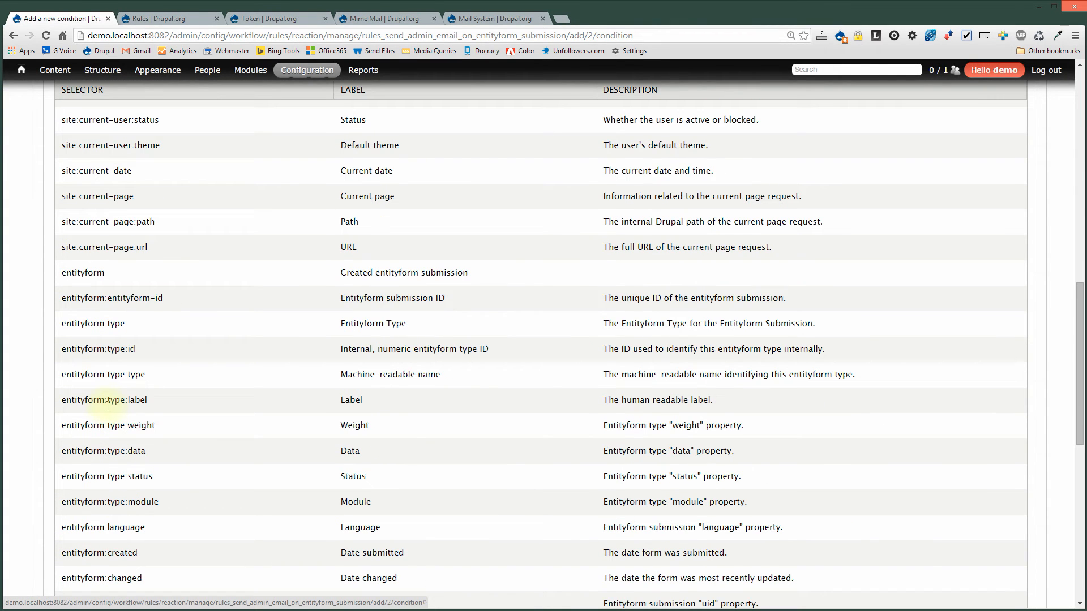
left_click_drag(126, 324, 63, 326)
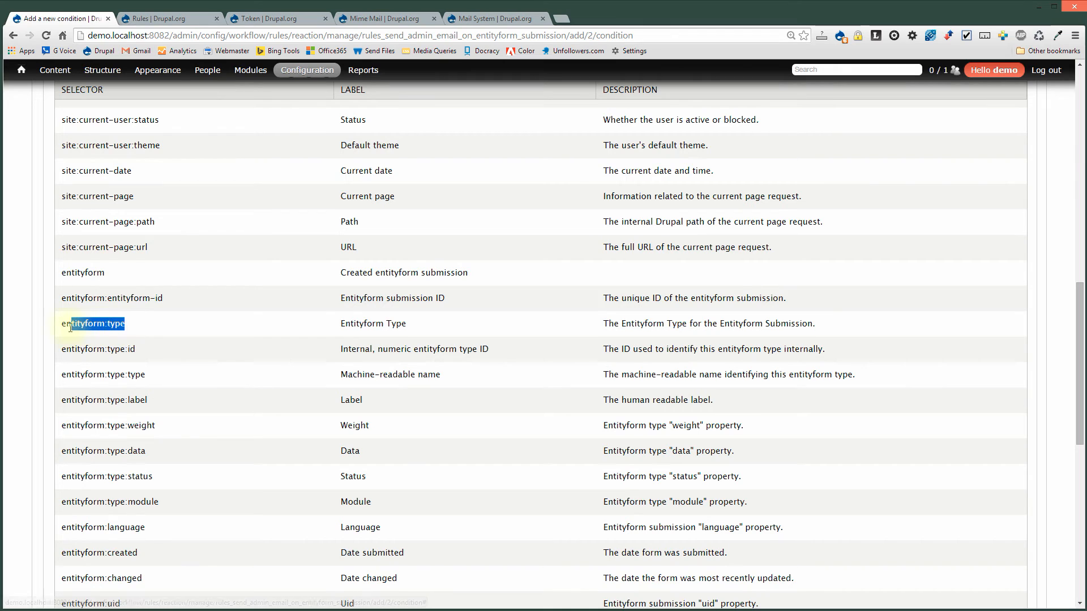
key("ctrl+c")
scroll(181, 323, "up", 10)
left_click(138, 253)
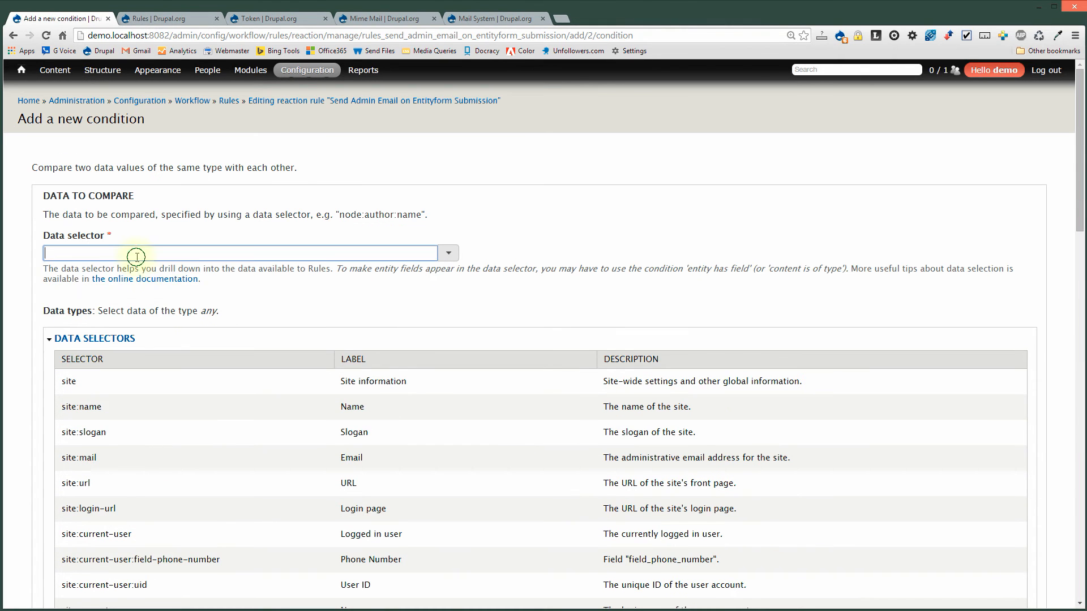
key("ctrl+v")
left_click(497, 151)
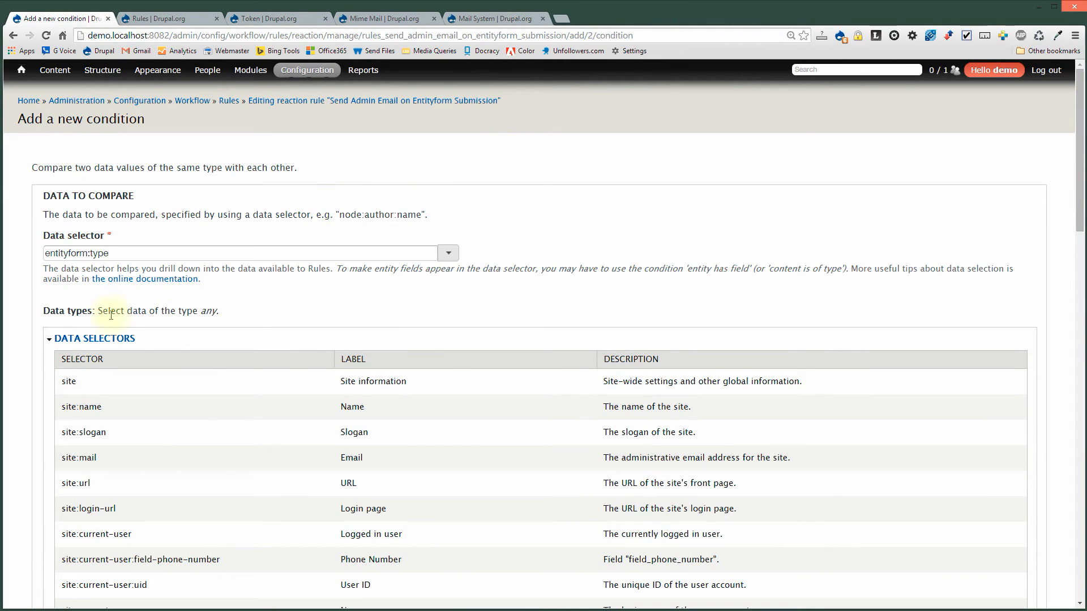
left_click(101, 338)
left_click(71, 388)
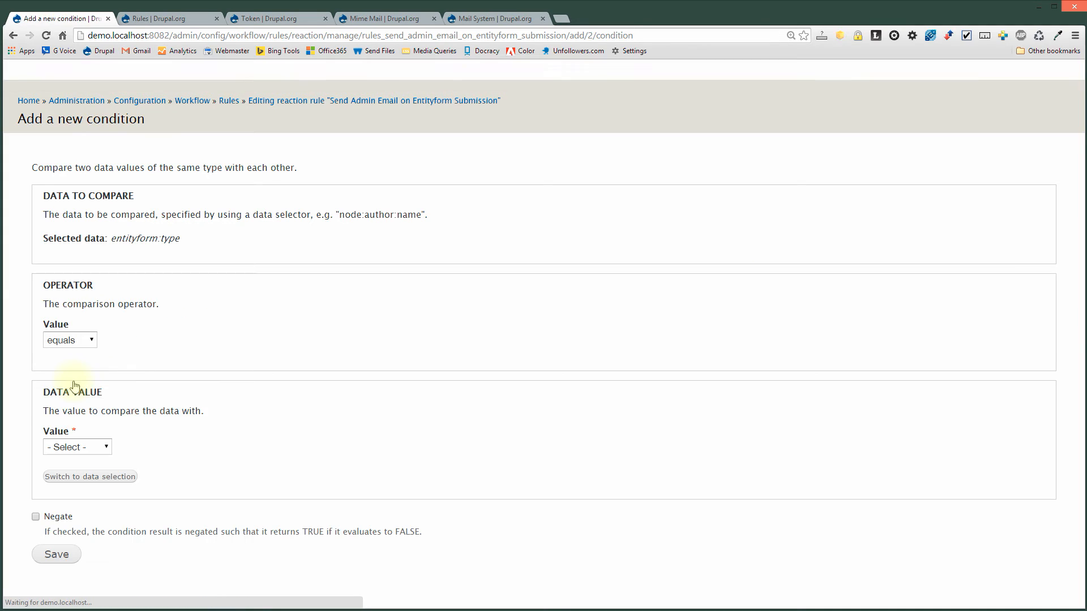
Keep the equals operator, pick Registration as the value, and save the condition.
left_click(79, 340)
left_click(146, 335)
left_click(85, 447)
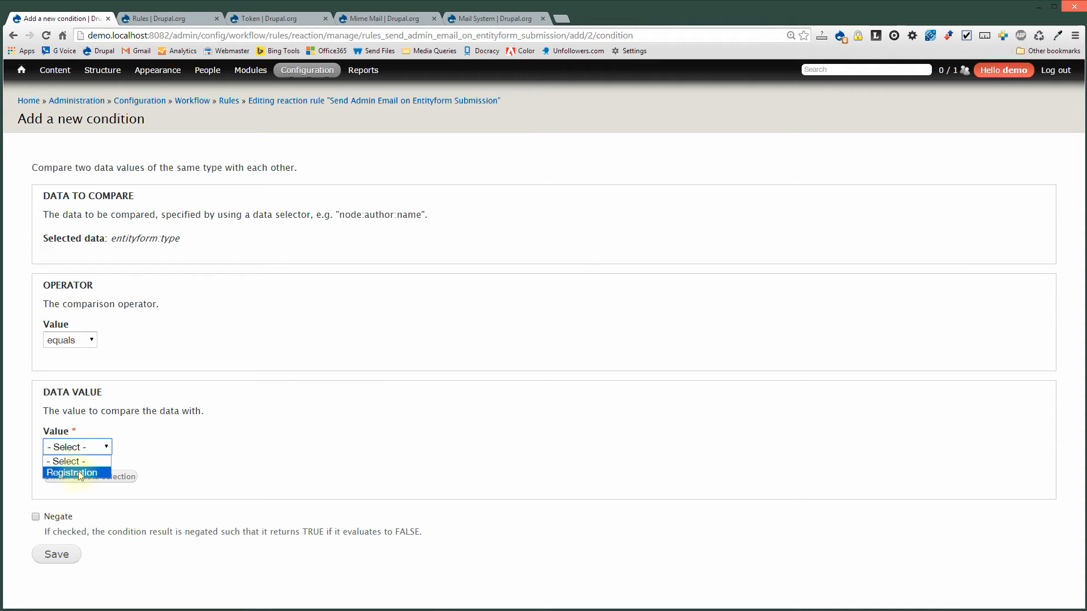
left_click(79, 474)
left_click(53, 558)
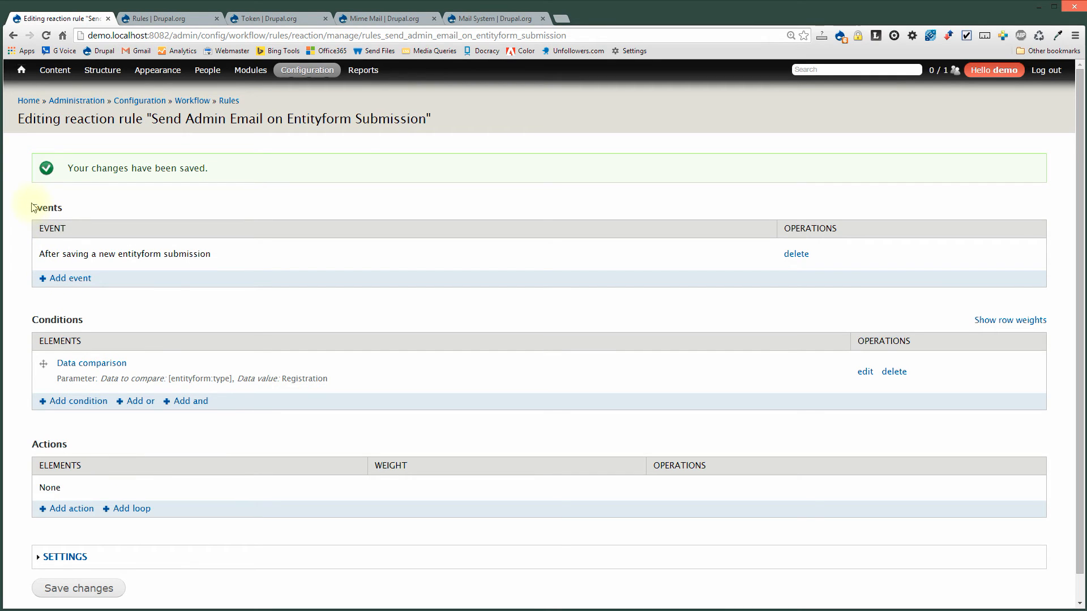
left_click_drag(47, 254, 229, 247)
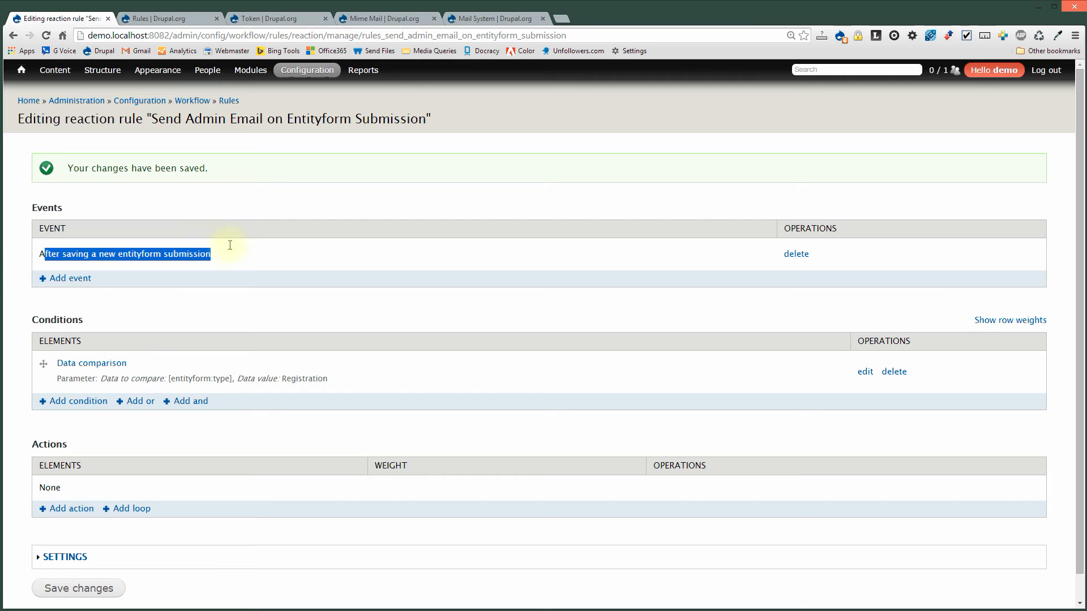
left_click_drag(56, 378, 241, 377)
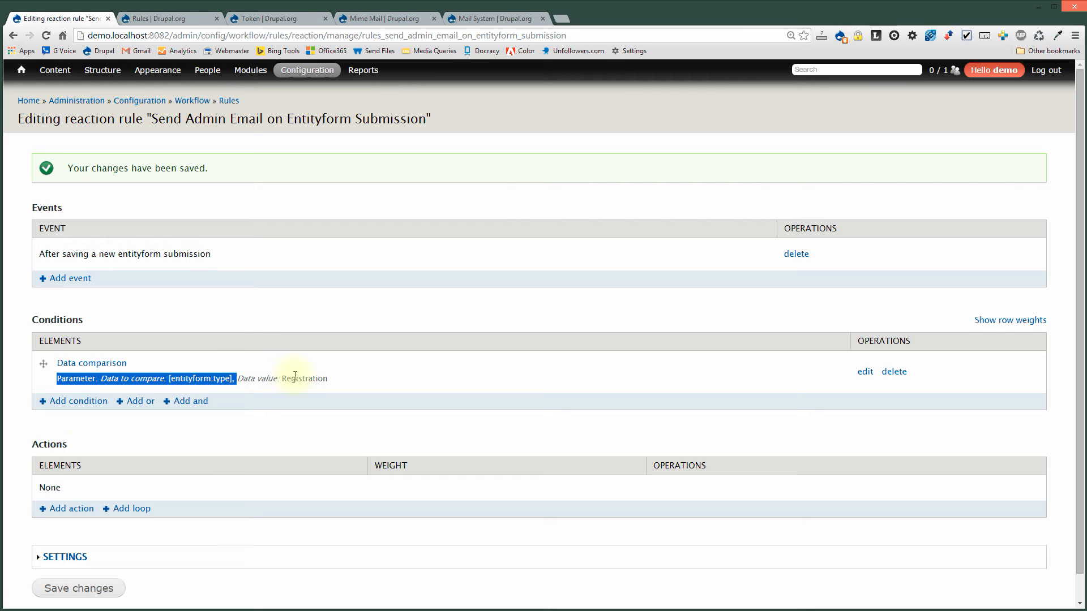
left_click(144, 439)
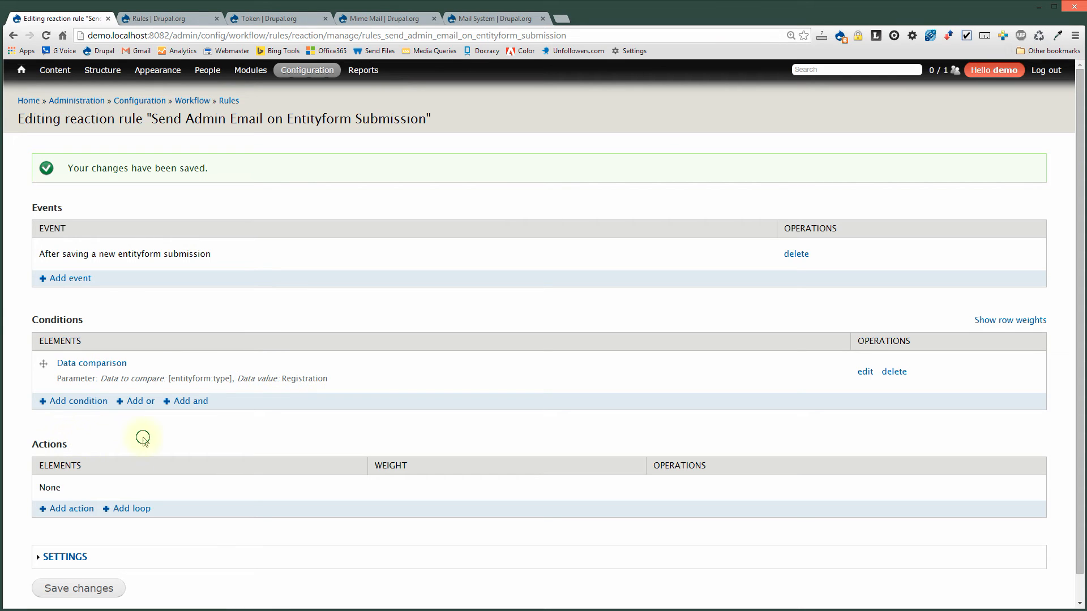
Add a Send HTML e-mail action to the rule.
left_click(72, 511)
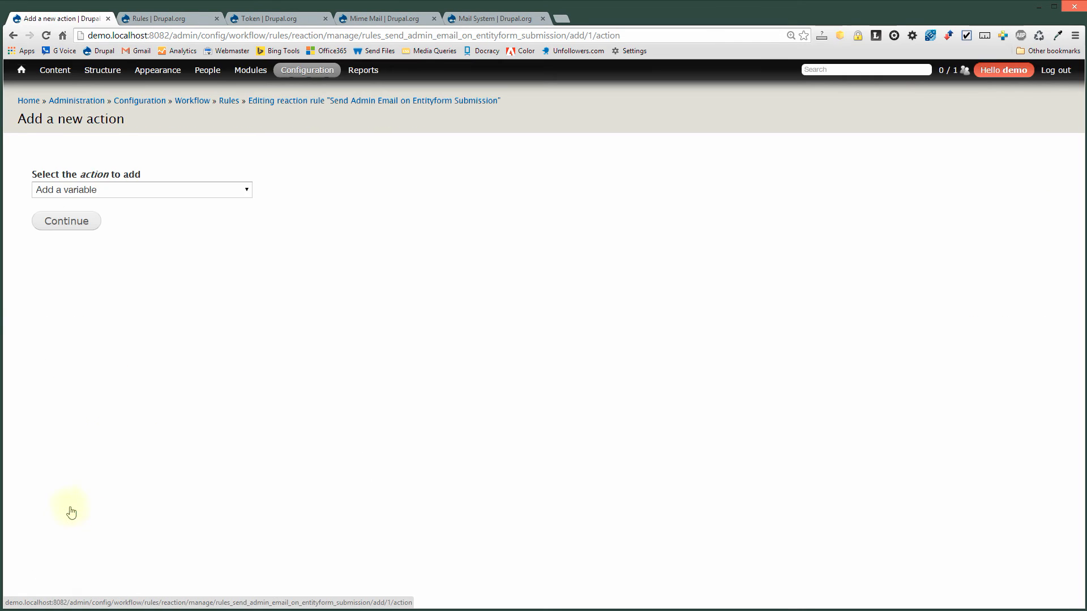
left_click(98, 194)
scroll(96, 293, "down", 5)
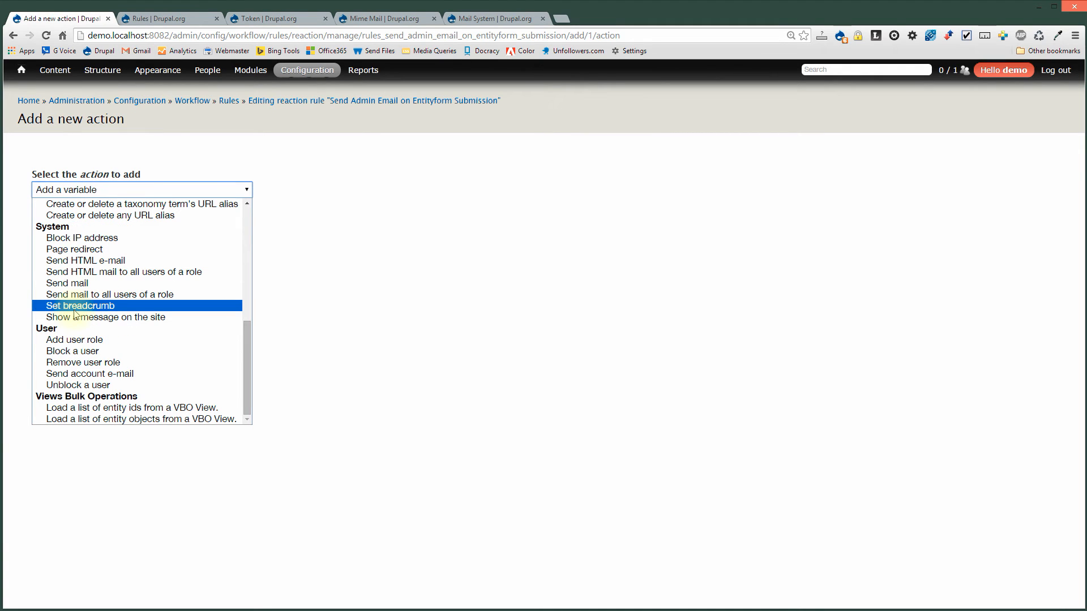
left_click(106, 261)
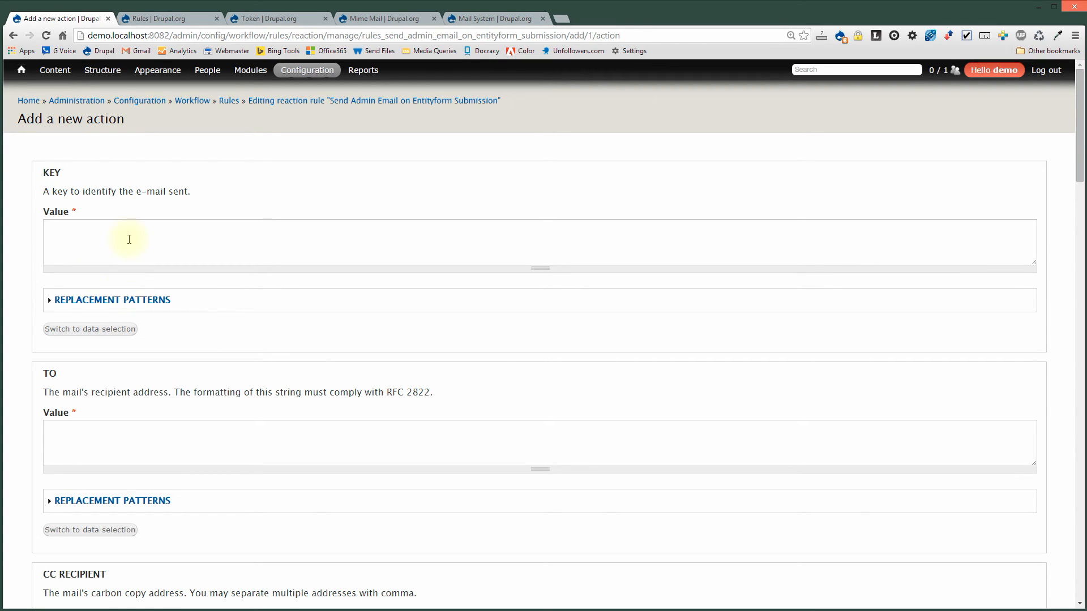
Set the e-mail key to the [entityform:type] token copied from the replacement patterns.
left_click(114, 300)
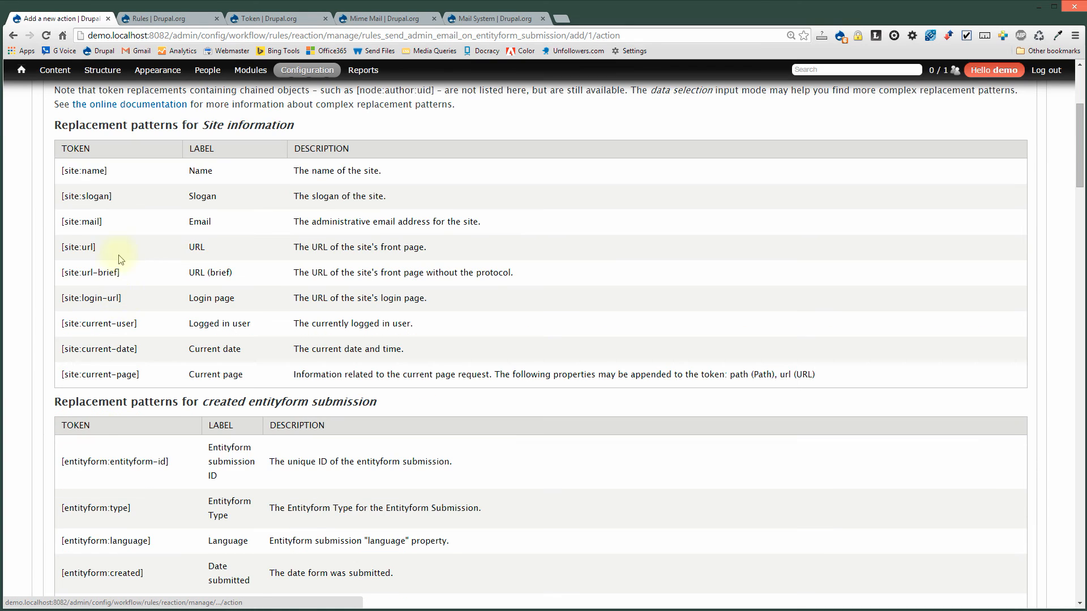
left_click_drag(132, 509, 61, 508)
key("ctrl+c")
scroll(175, 436, "up", 4)
left_click(118, 236)
key("ctrl+v")
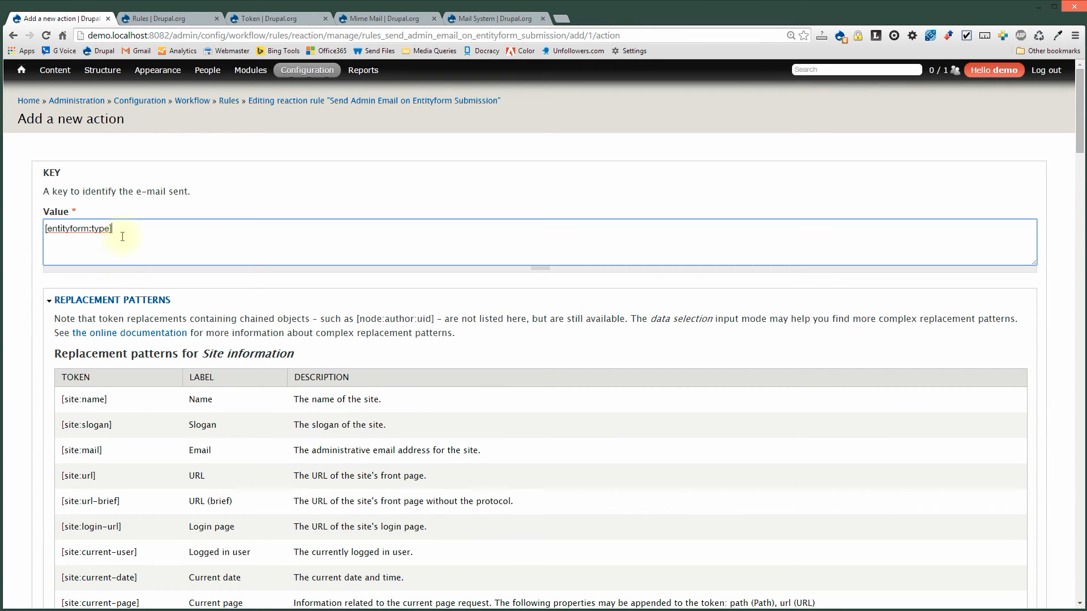
left_click(126, 300)
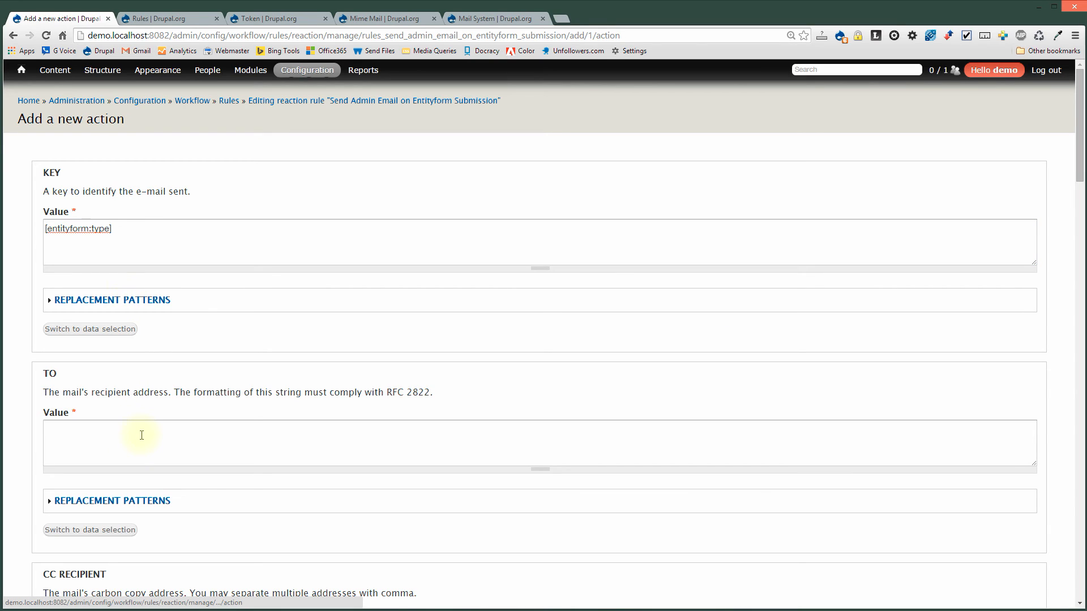
Enter the site administrator's e-mail address as the recipient, then move past the CC, BCC and sender fields.
left_click(134, 436)
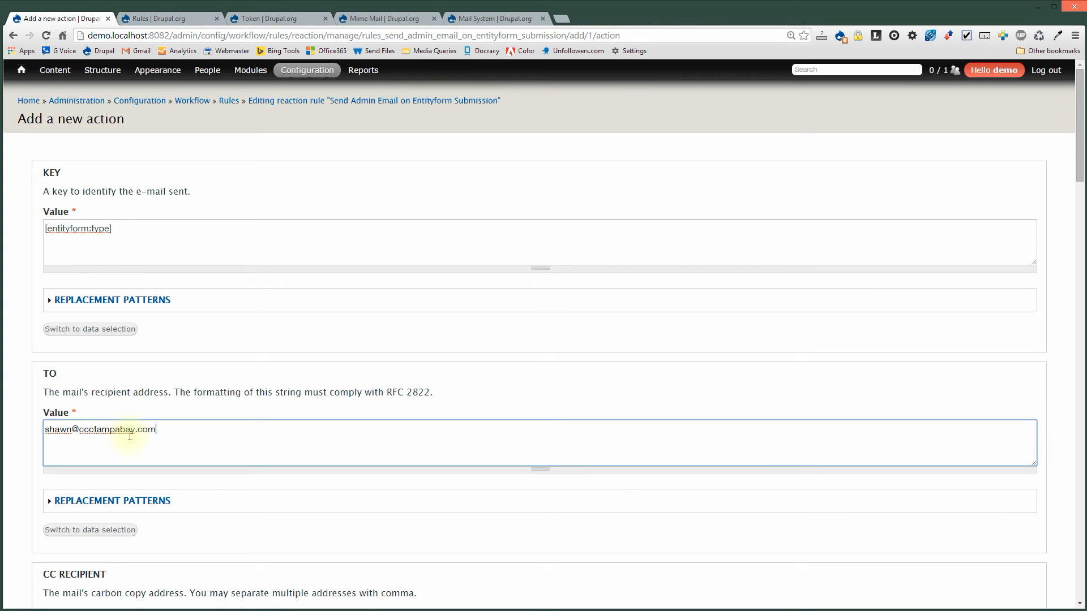
scroll(120, 505, "down", 4)
scroll(117, 502, "down", 2)
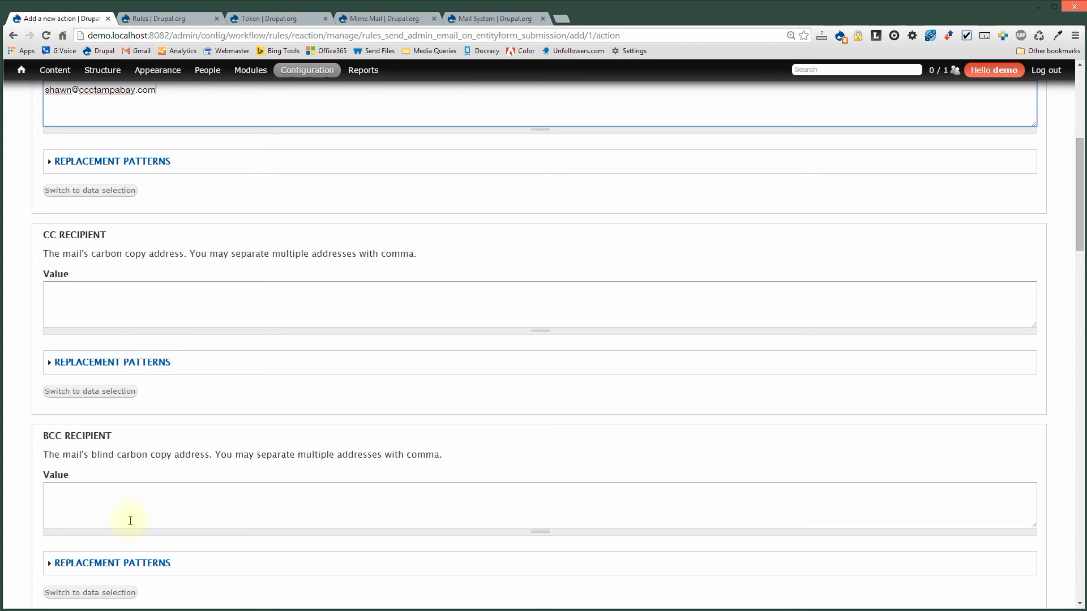
scroll(130, 521, "down", 2)
scroll(132, 503, "down", 1)
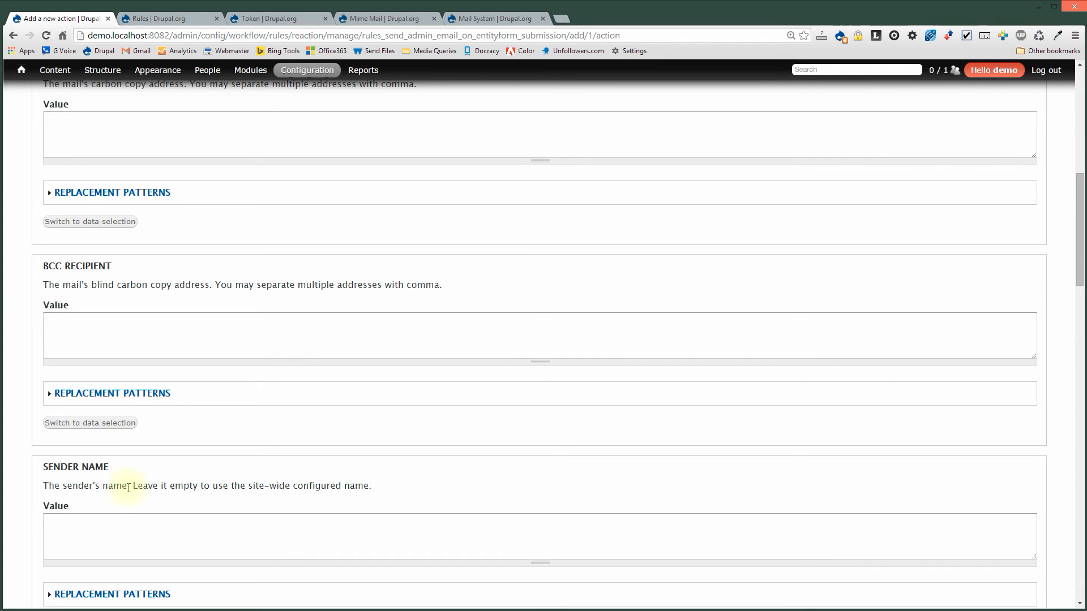
scroll(134, 491, "down", 2)
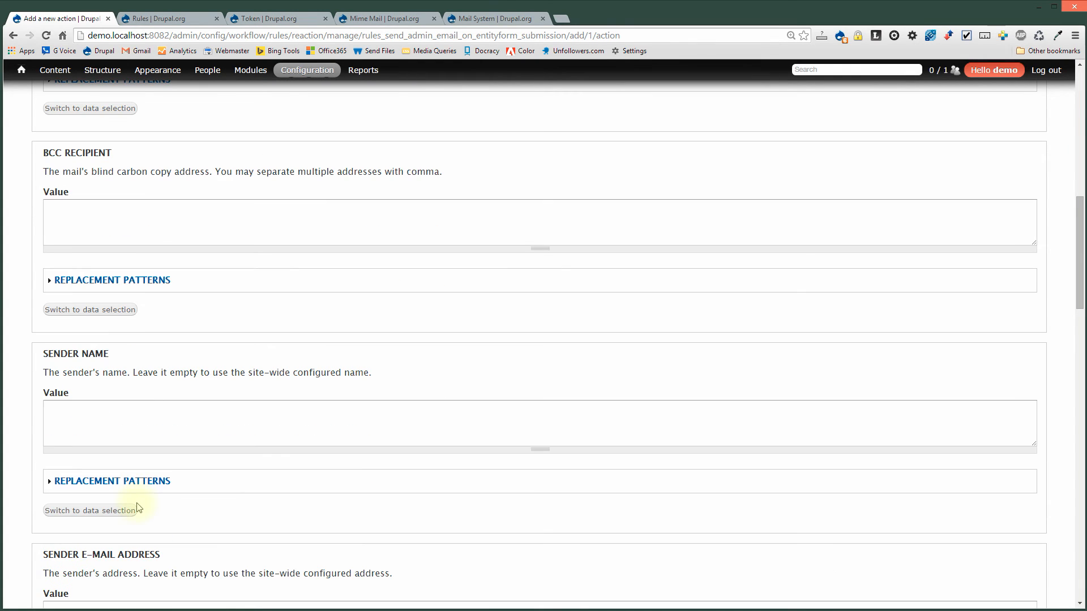
scroll(126, 493, "down", 2)
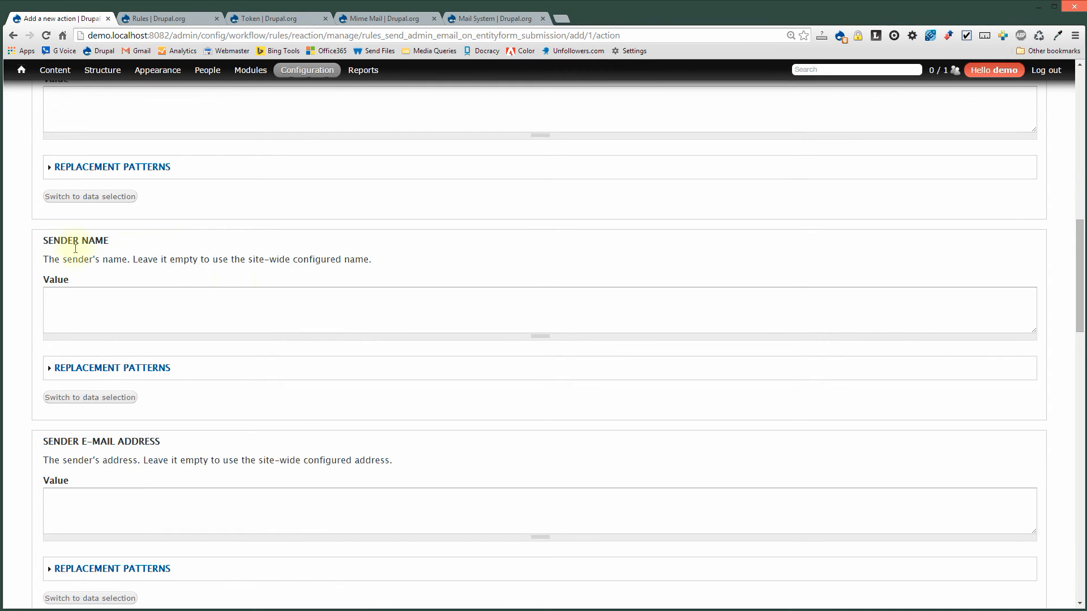
left_click_drag(250, 260, 369, 260)
scroll(215, 522, "down", 2)
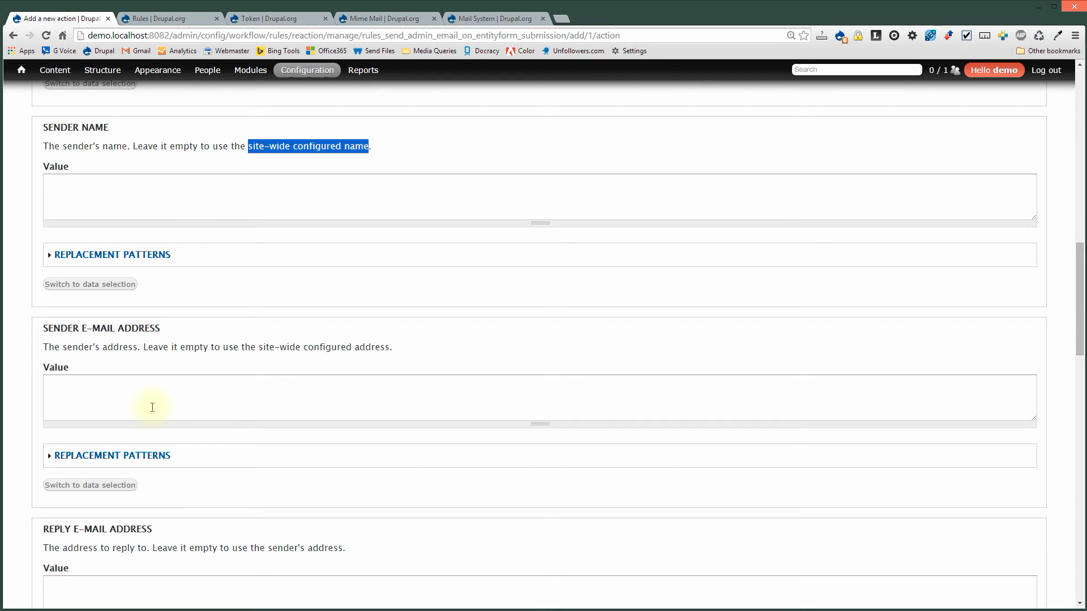
left_click_drag(258, 349, 359, 346)
scroll(255, 561, "down", 4)
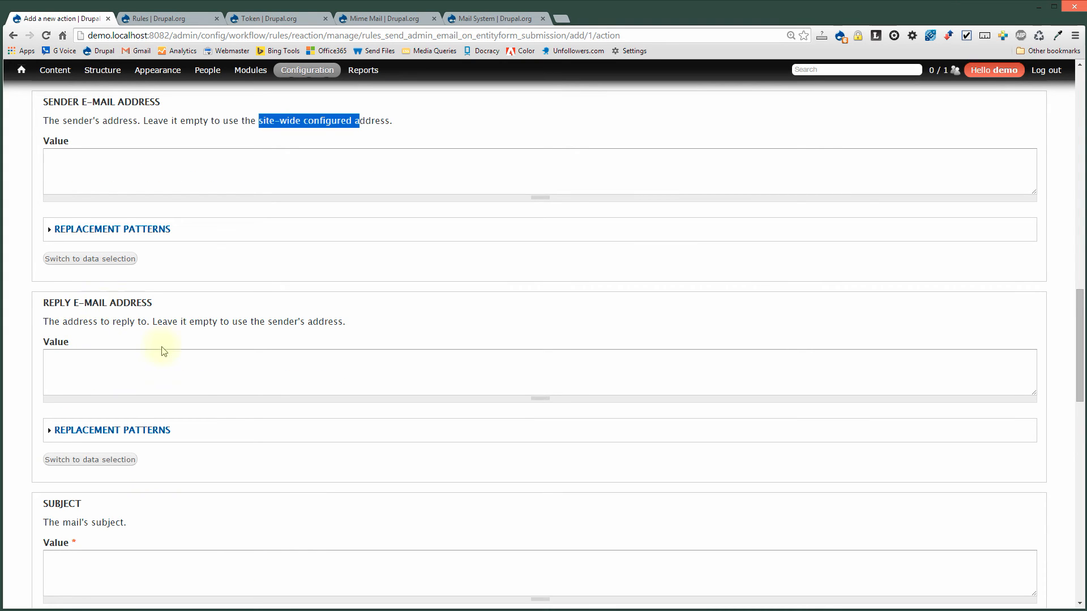
scroll(275, 524, "down", 2)
Enter 'New Event Registration' as the e-mail subject.
scroll(260, 520, "down", 1)
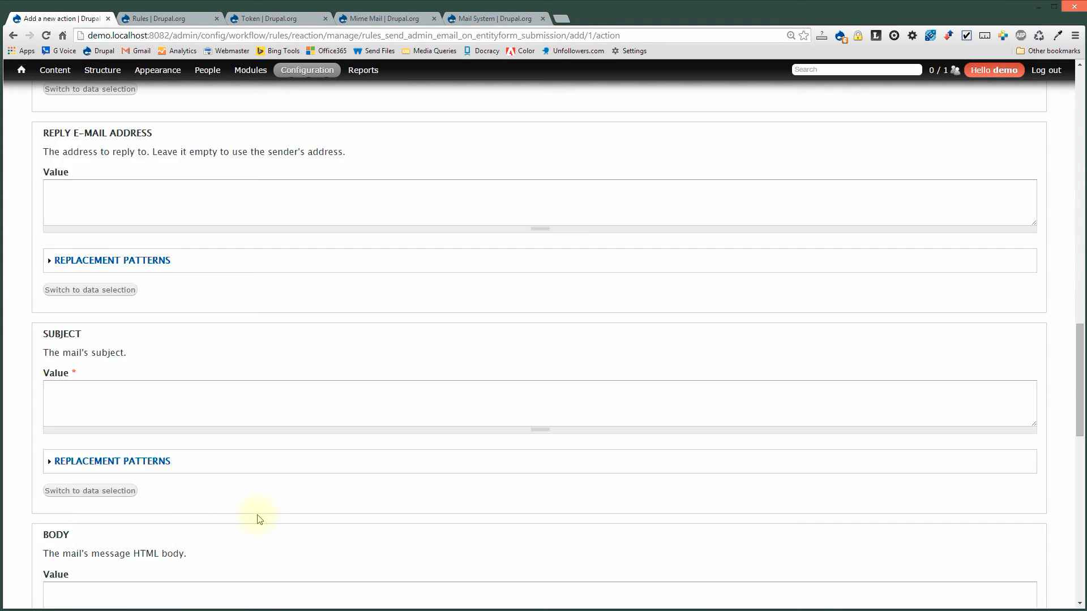
left_click(113, 409)
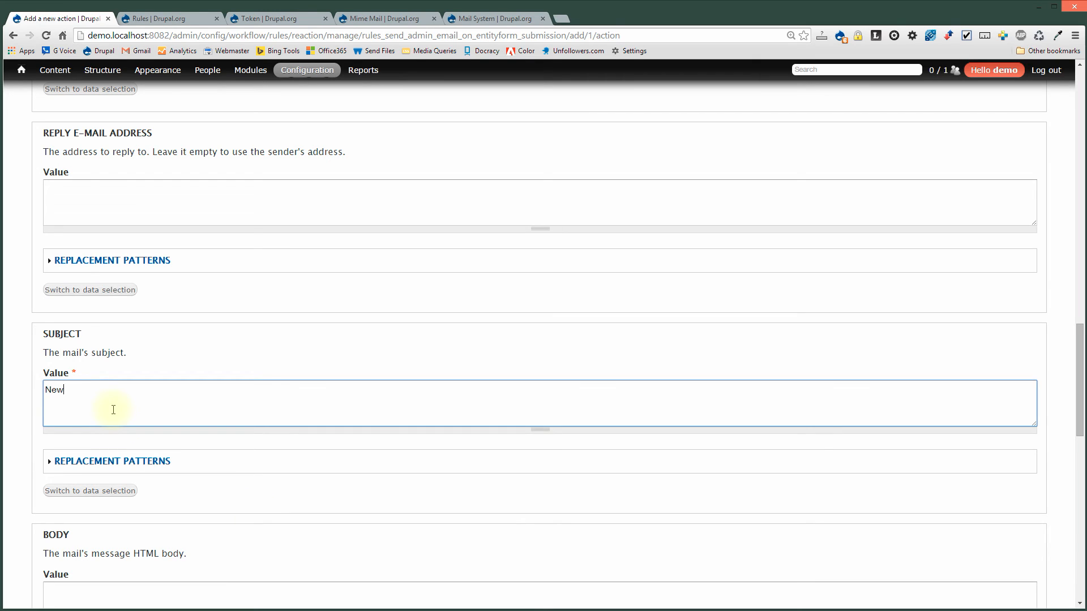
type("Event Regist")
Make the HTML body box taller.
scroll(85, 391, "down", 4)
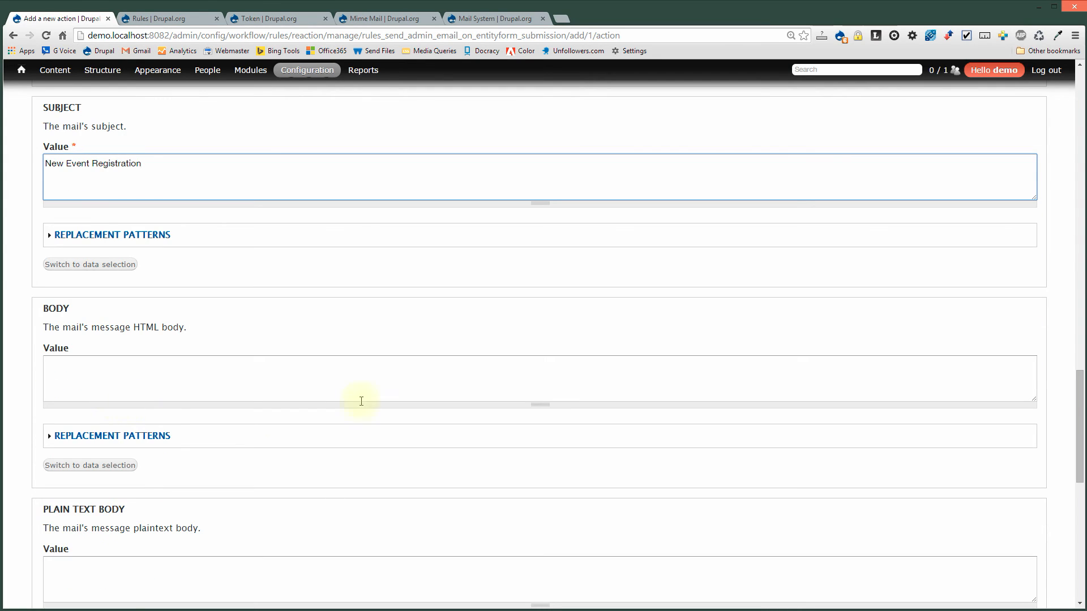
scroll(391, 291, "down", 2)
left_click_drag(539, 291, 539, 459)
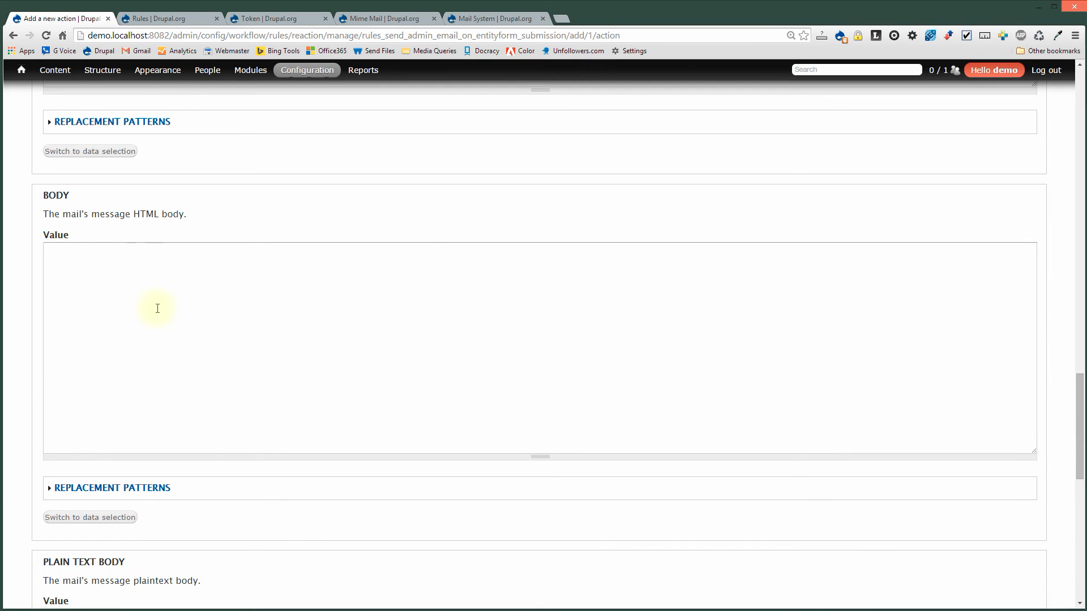
left_click_drag(42, 195, 69, 195)
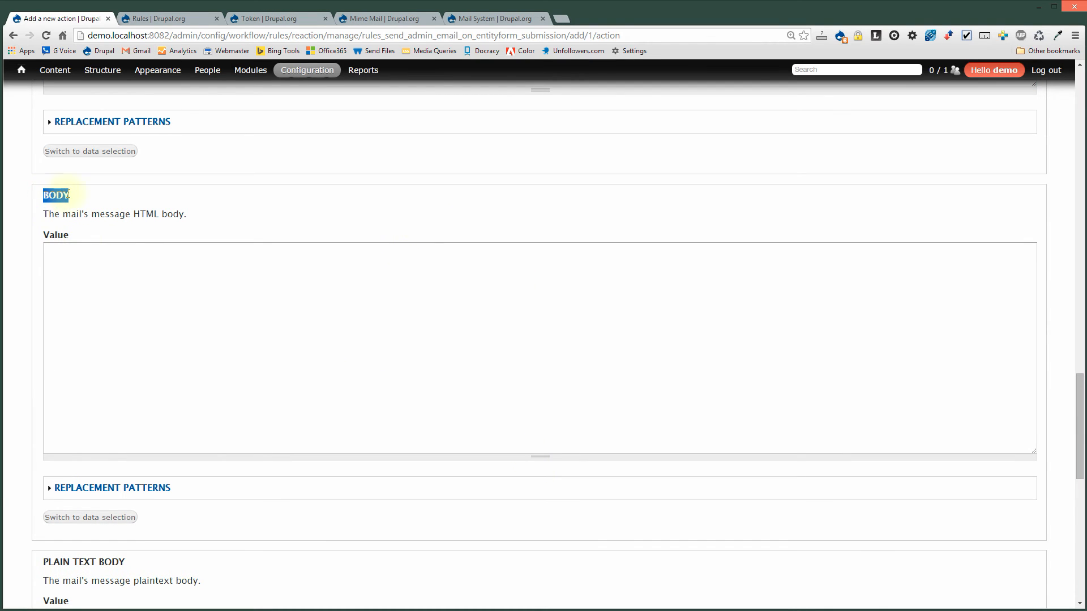
left_click(93, 280)
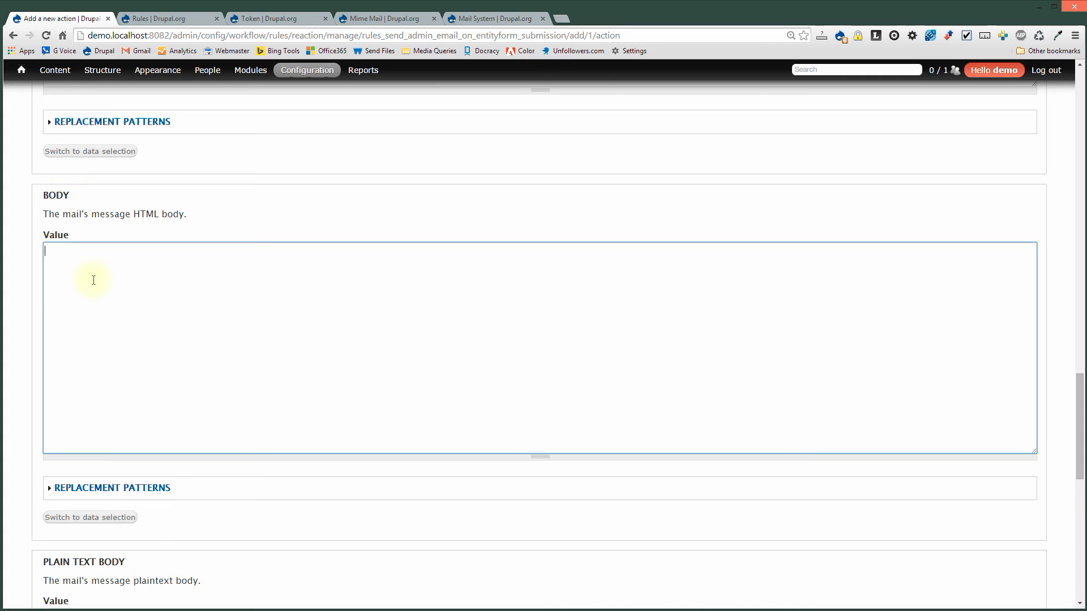
Expand the body's replacement patterns and browse the site and entityform tokens.
left_click(143, 490)
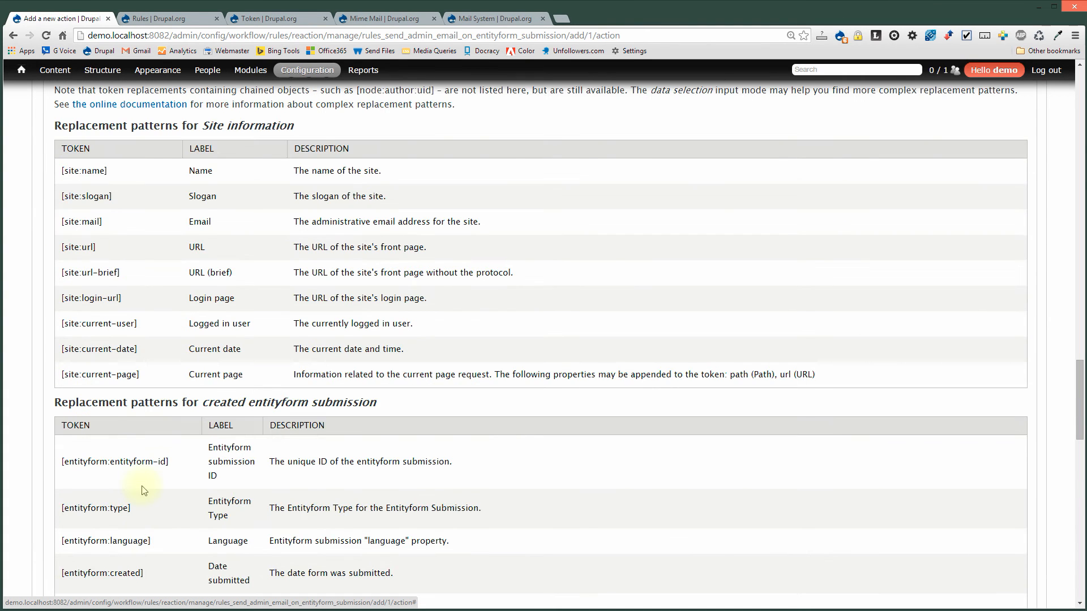
scroll(168, 315, "down", 10)
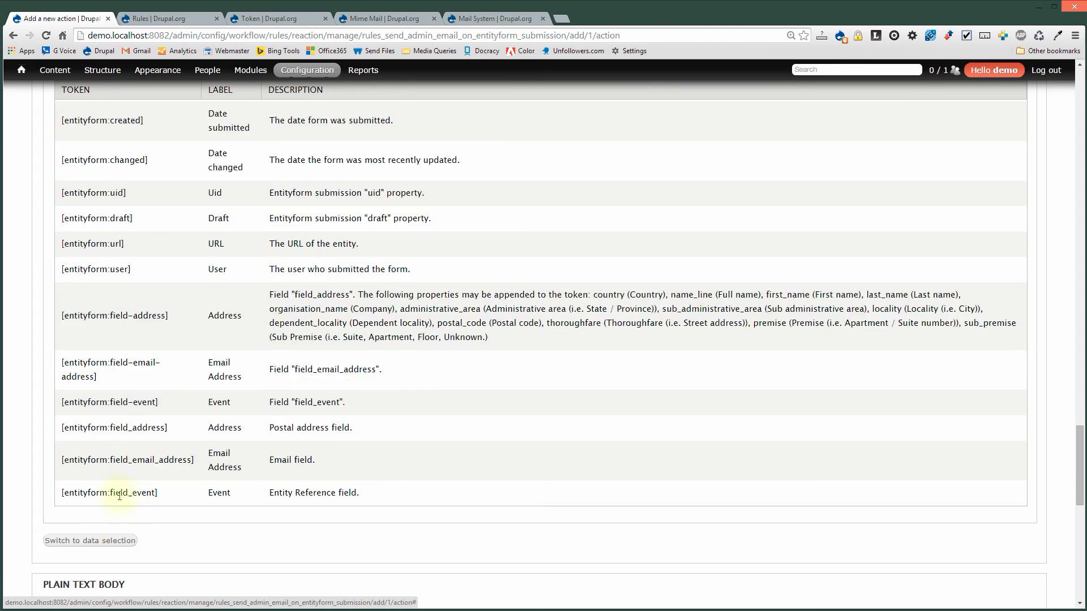
scroll(119, 496, "up", 4)
scroll(121, 499, "down", 1)
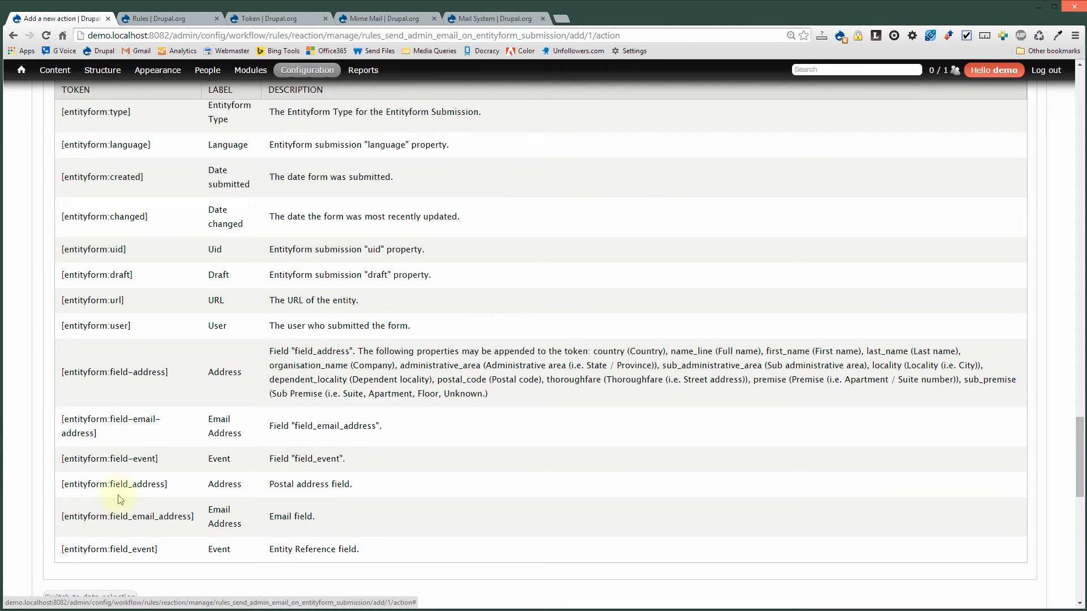
scroll(121, 499, "down", 5)
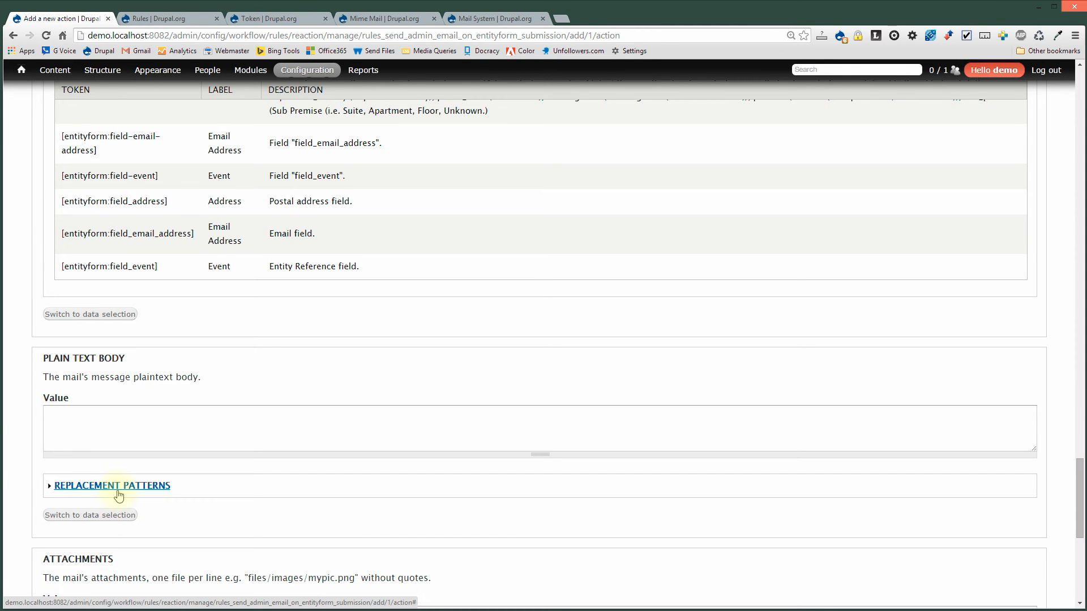
scroll(228, 299, "up", 3)
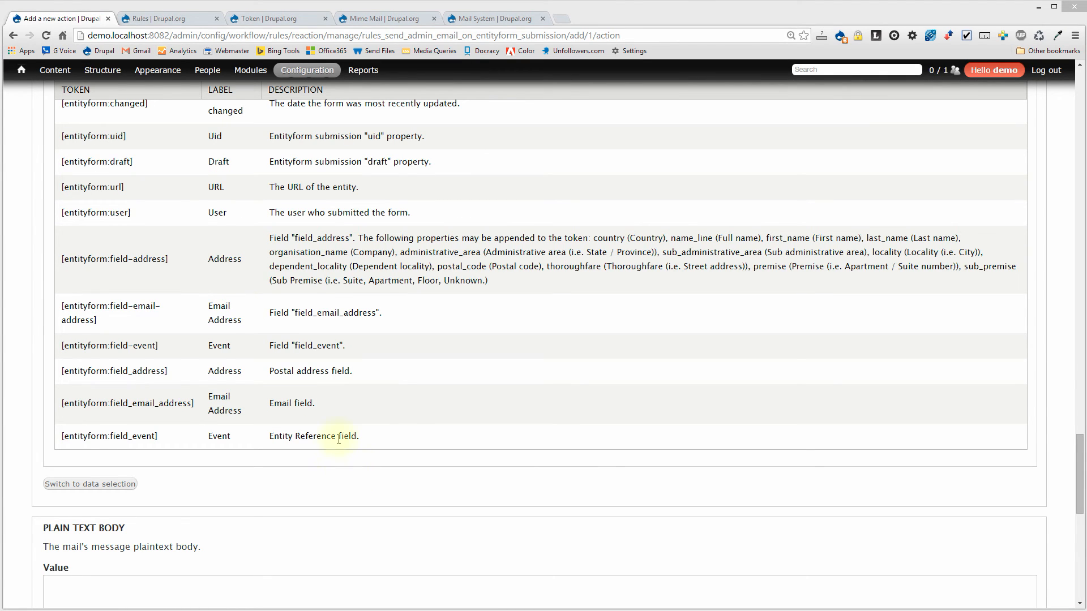
scroll(406, 406, "up", 3)
scroll(392, 407, "up", 9)
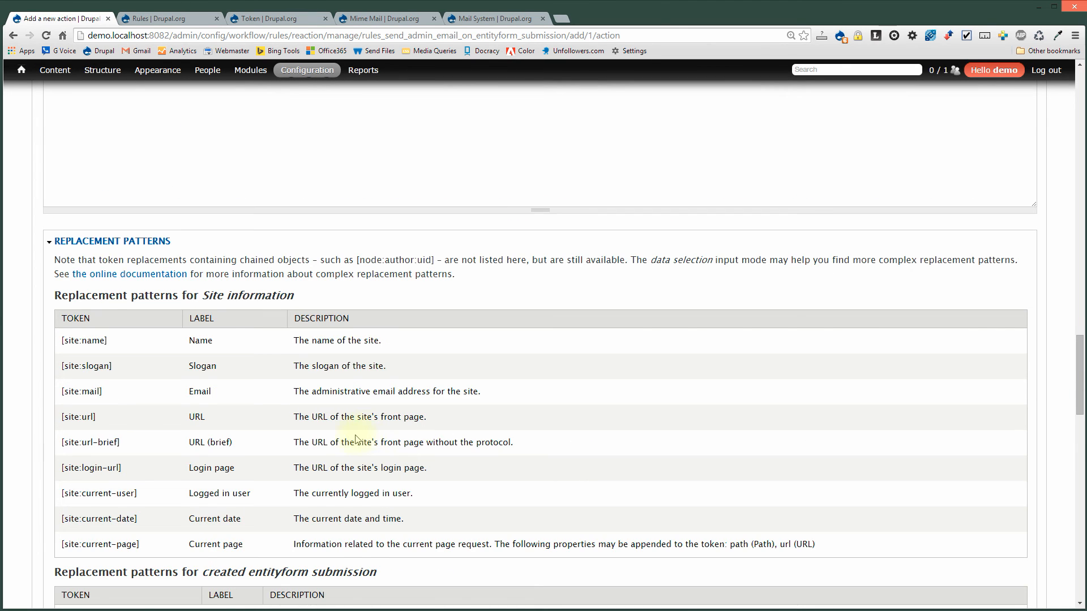
scroll(356, 439, "up", 3)
scroll(279, 487, "down", 2)
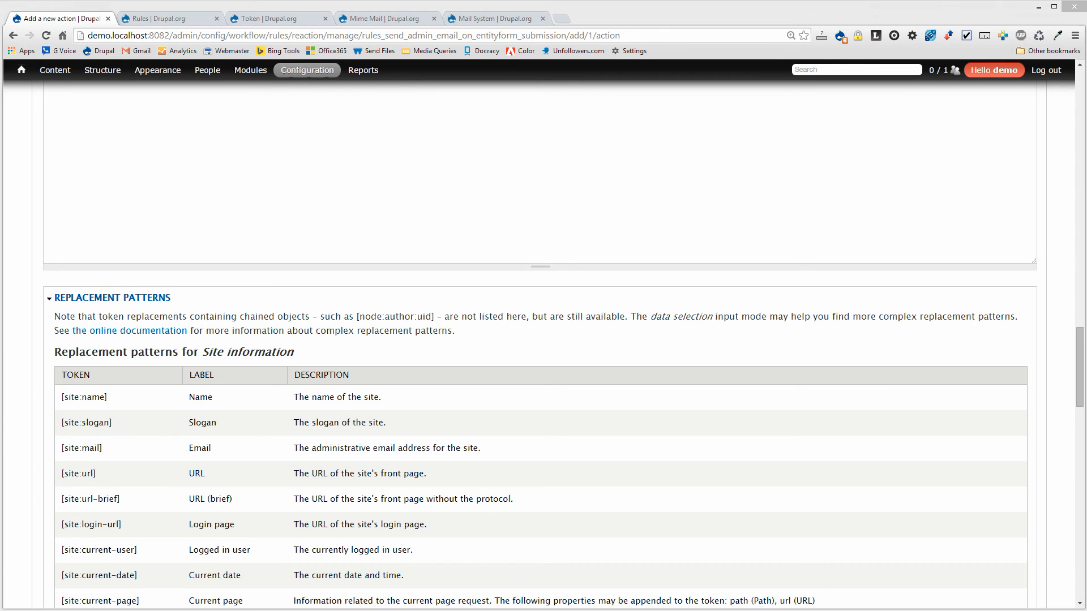
left_click(169, 174)
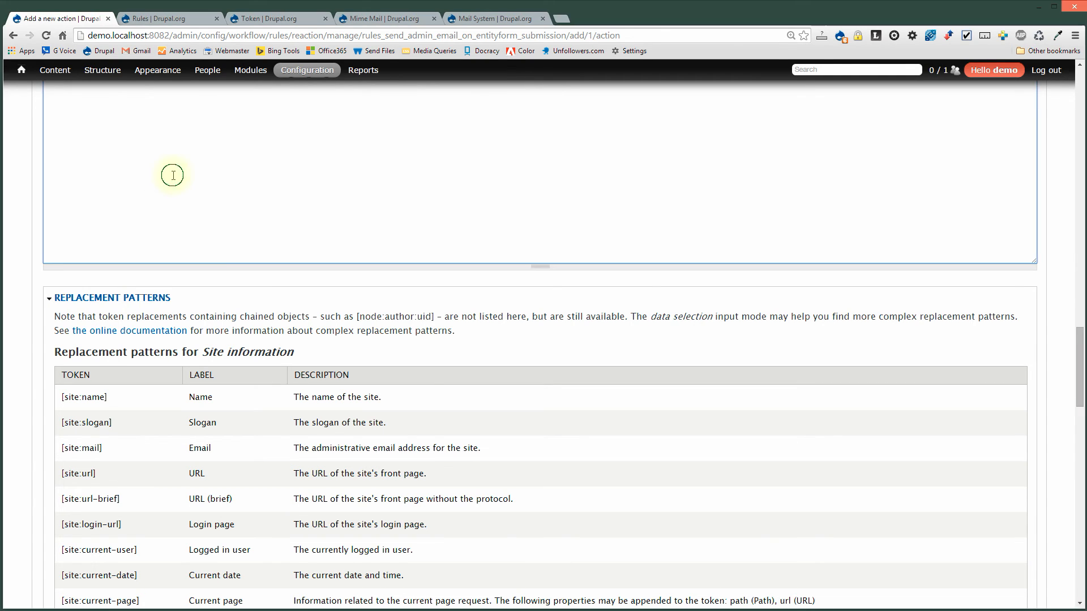
scroll(235, 342, "up", 3)
Paste the prepared HTML body listing Date, Mailing Address, Email and Event Class with entityform tokens.
type("<strong>Date:</strong> [entityform:created]<br /><br /> <strong>Mailing Address</strong> [entityform:field_address]<br /><br /> <strong>Email: </strong>[entityform:field-email-address]<br /><br /> <strong>Event Class:</strong> [entityform:field-event]<br />")
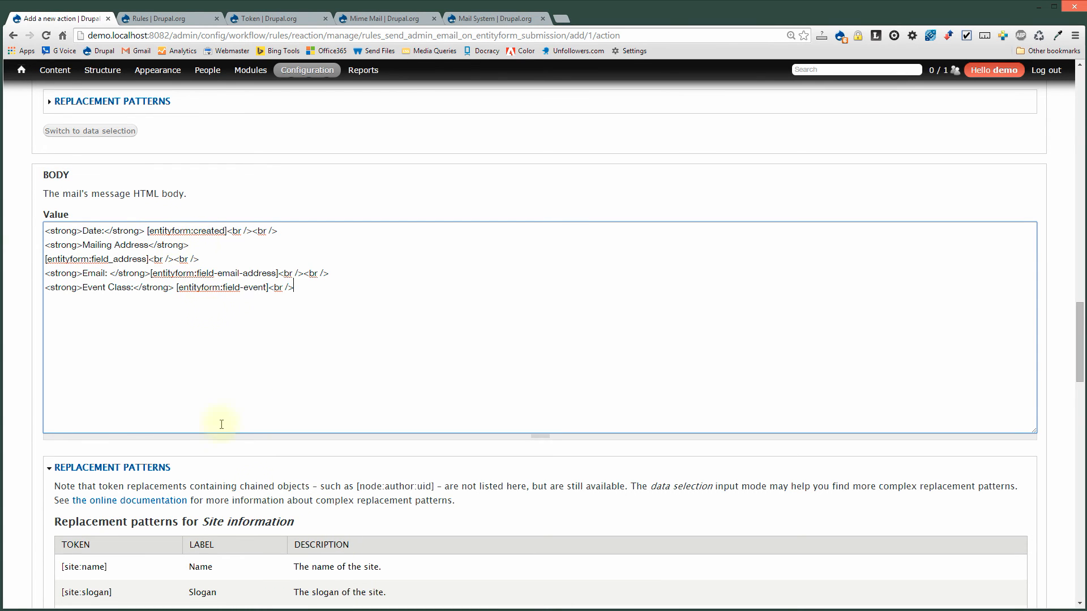
scroll(243, 498, "down", 4)
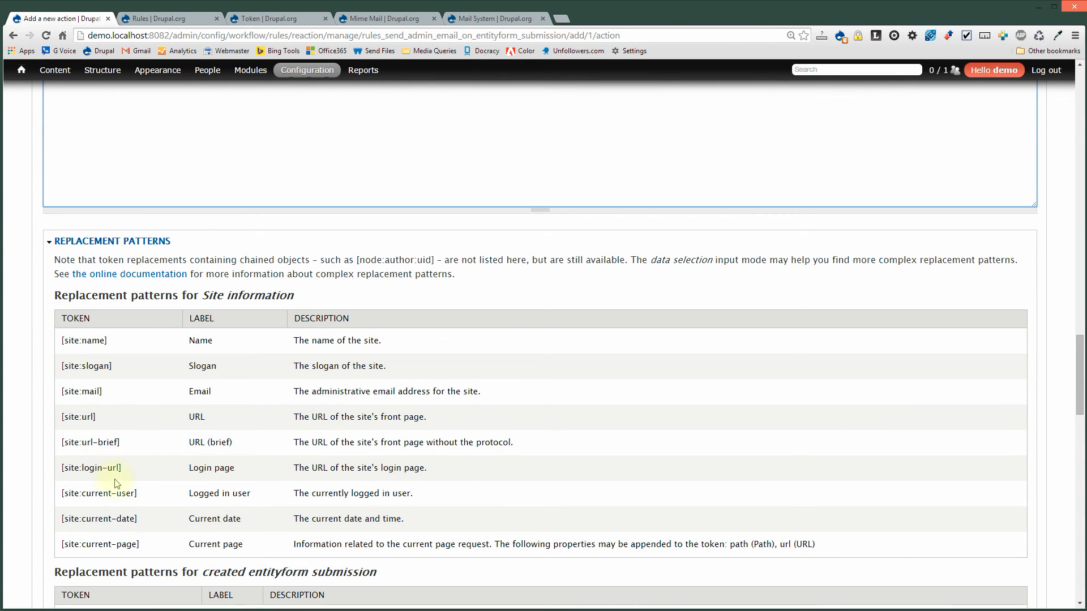
scroll(113, 479, "down", 2)
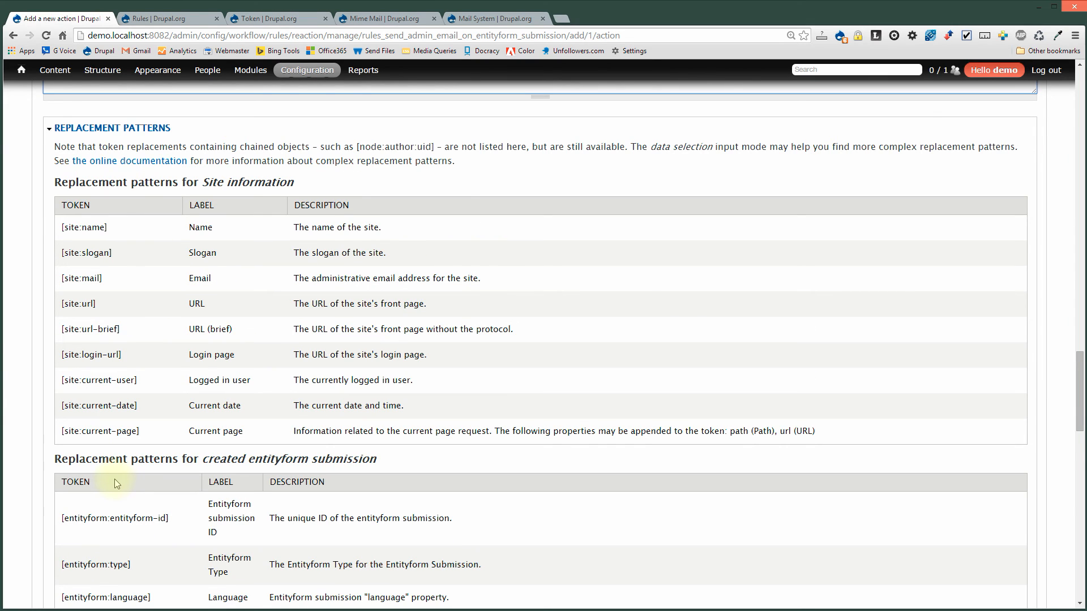
scroll(114, 479, "down", 4)
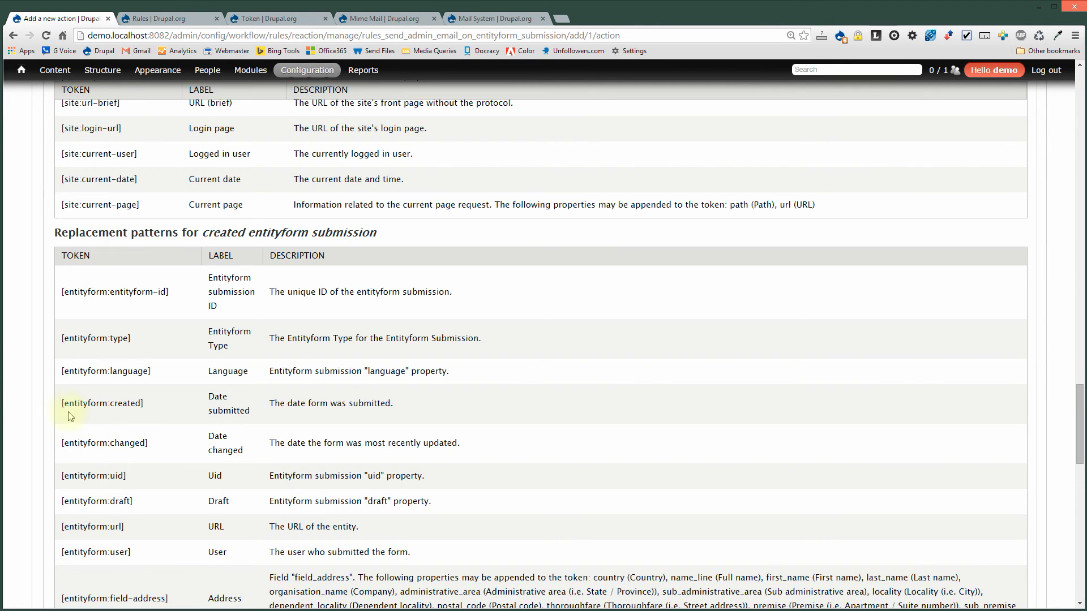
left_click_drag(61, 404, 146, 403)
scroll(180, 437, "up", 7)
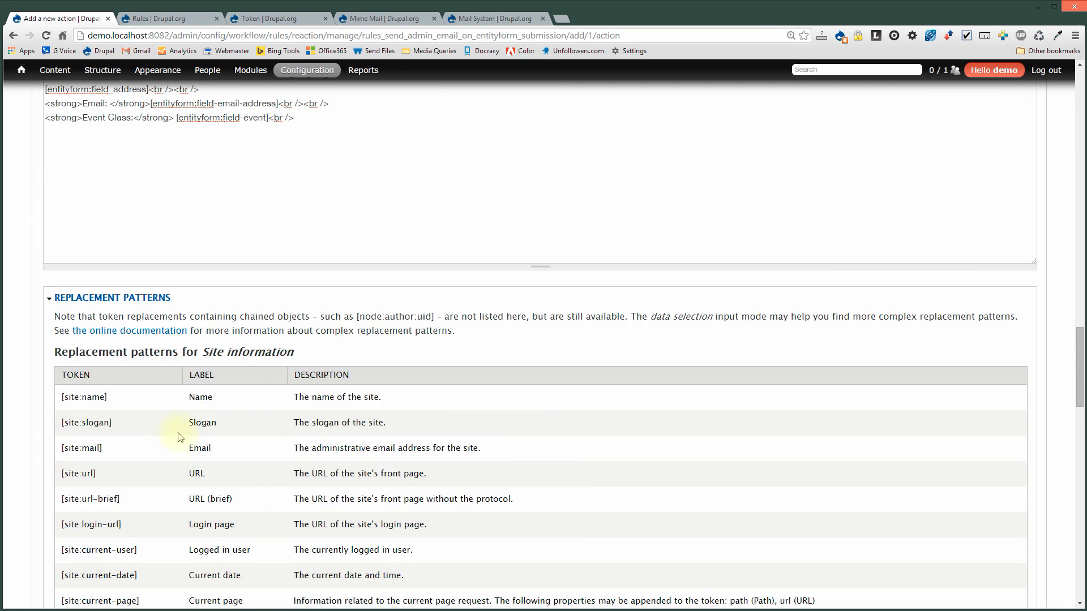
scroll(180, 438, "up", 4)
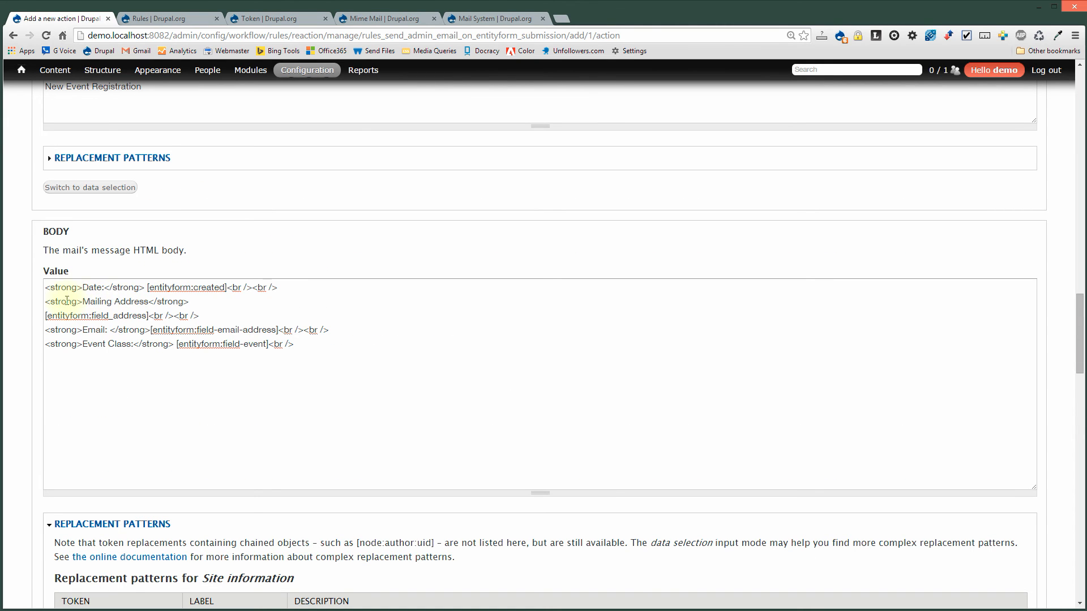
left_click_drag(46, 301, 83, 302)
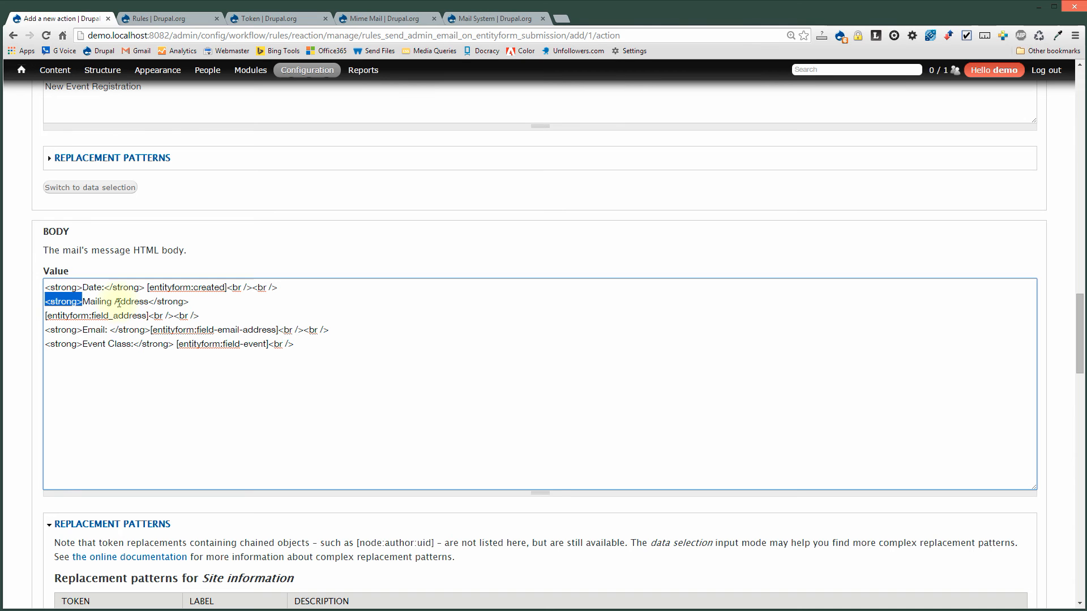
left_click(382, 192)
Review the [entityform:field_address] token and other tokens in the pasted body.
scroll(259, 486, "down", 15)
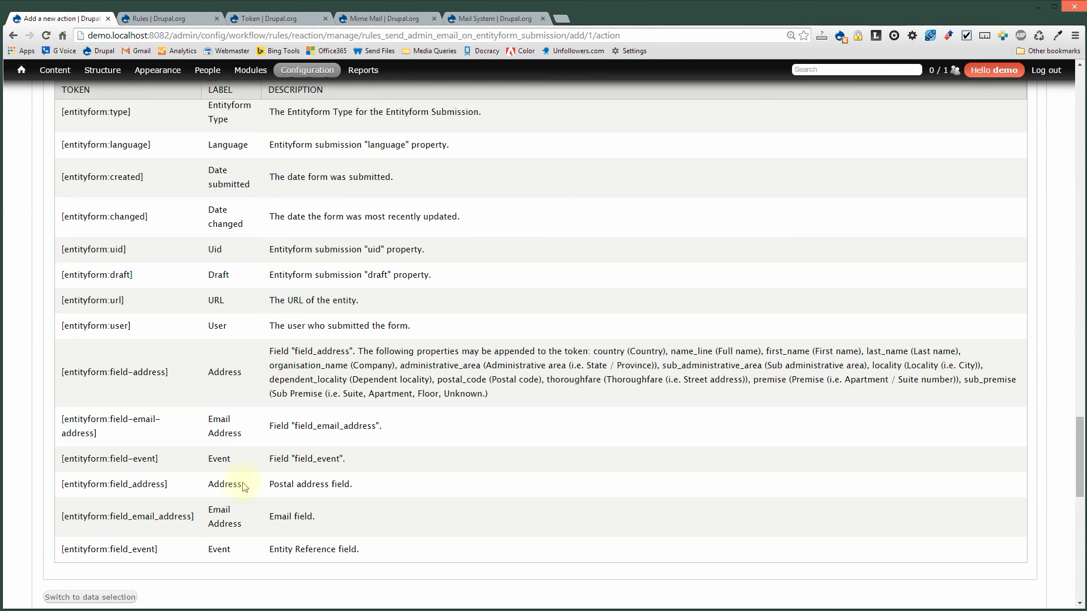
left_click_drag(169, 486, 61, 486)
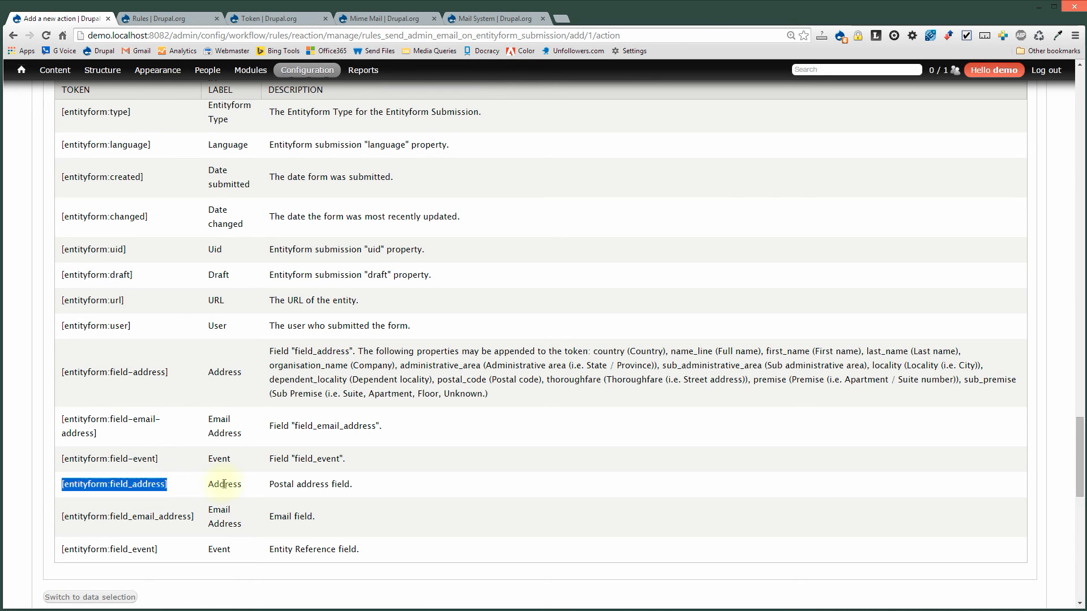
left_click_drag(269, 489, 352, 486)
scroll(248, 497, "up", 5)
scroll(247, 497, "up", 20)
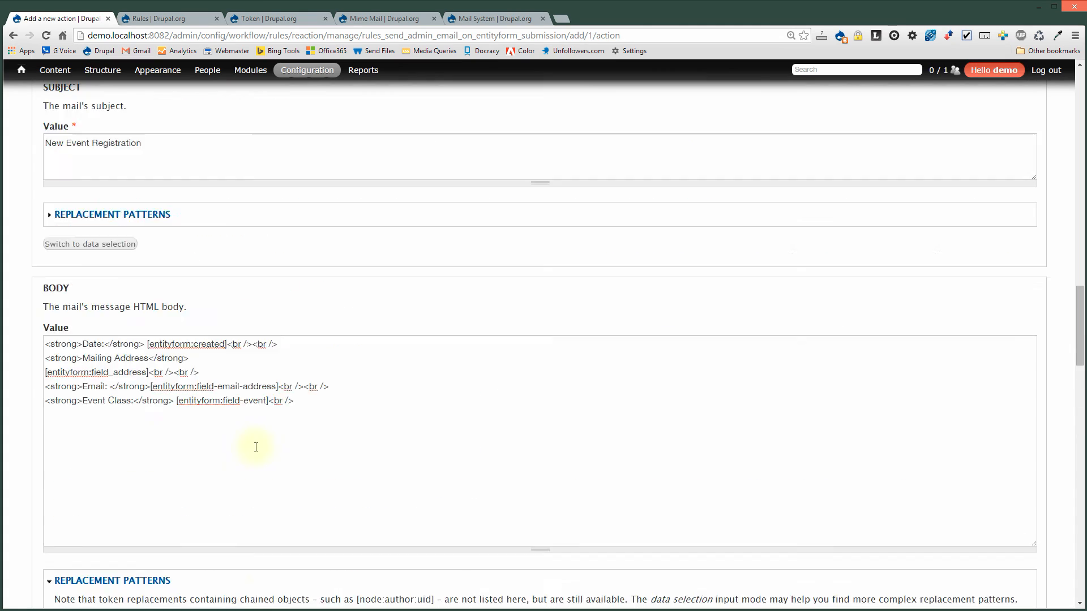
scroll(221, 447, "down", 1)
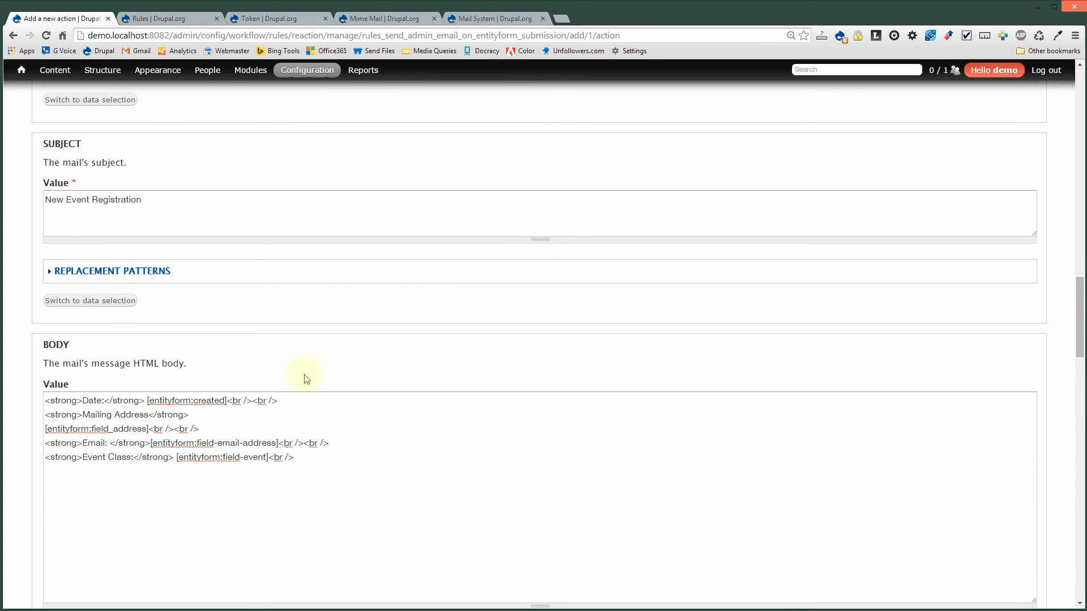
scroll(365, 331, "down", 1)
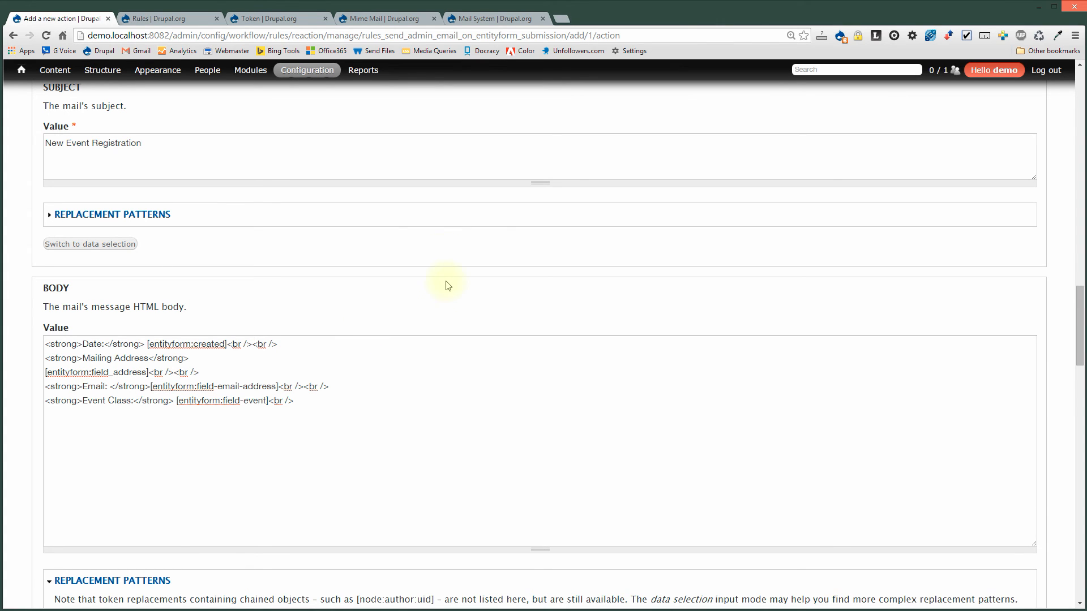
scroll(447, 285, "down", 5)
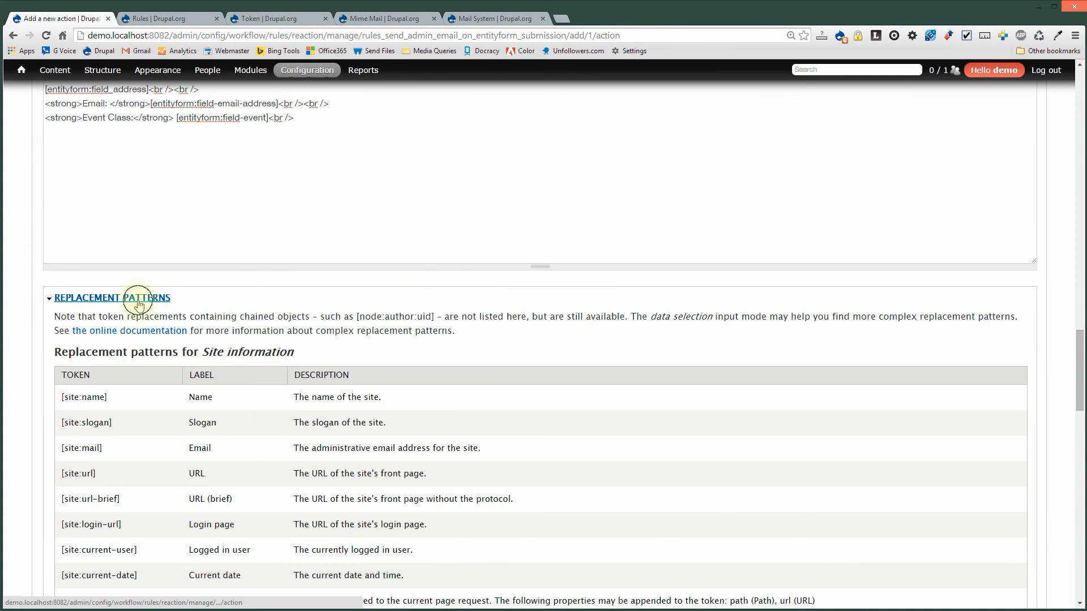
Collapse the replacement patterns list and shorten the plain-text body box.
left_click(138, 303)
scroll(358, 284, "down", 1)
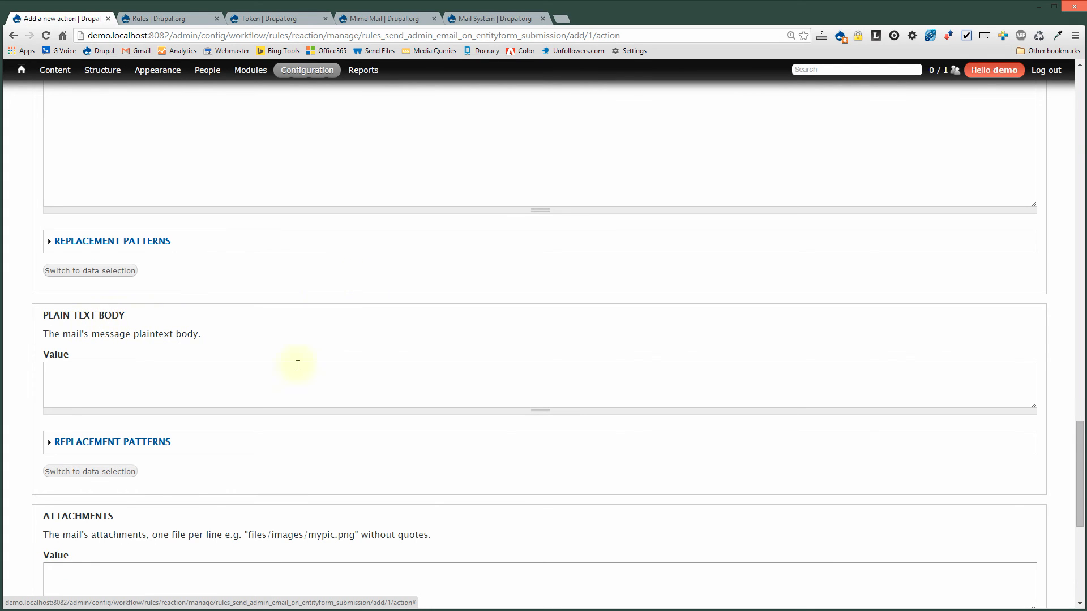
left_click_drag(550, 410, 563, 387)
scroll(309, 451, "down", 4)
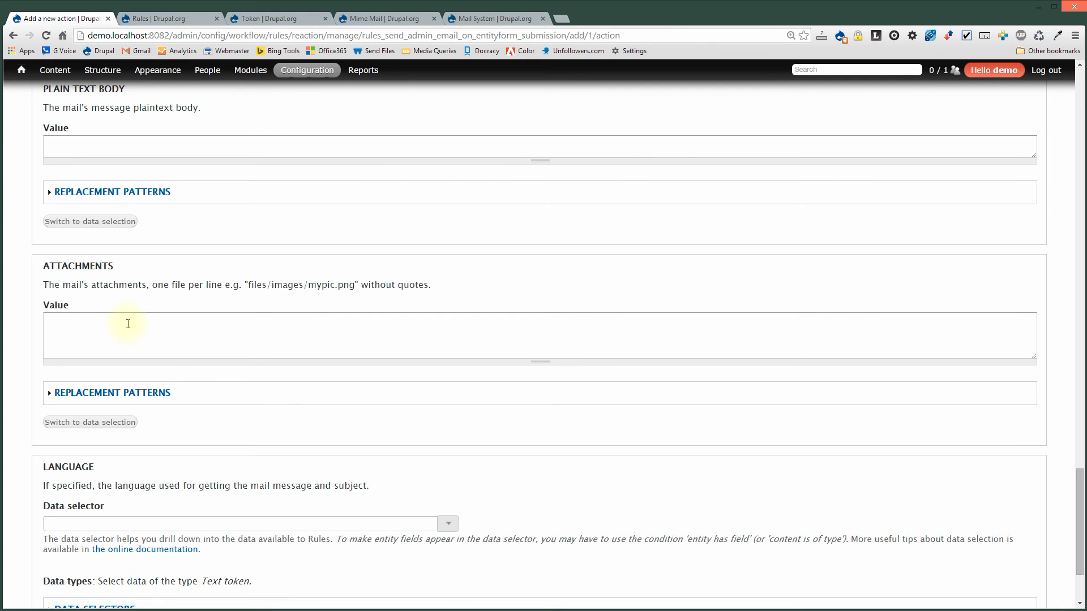
scroll(485, 430, "down", 2)
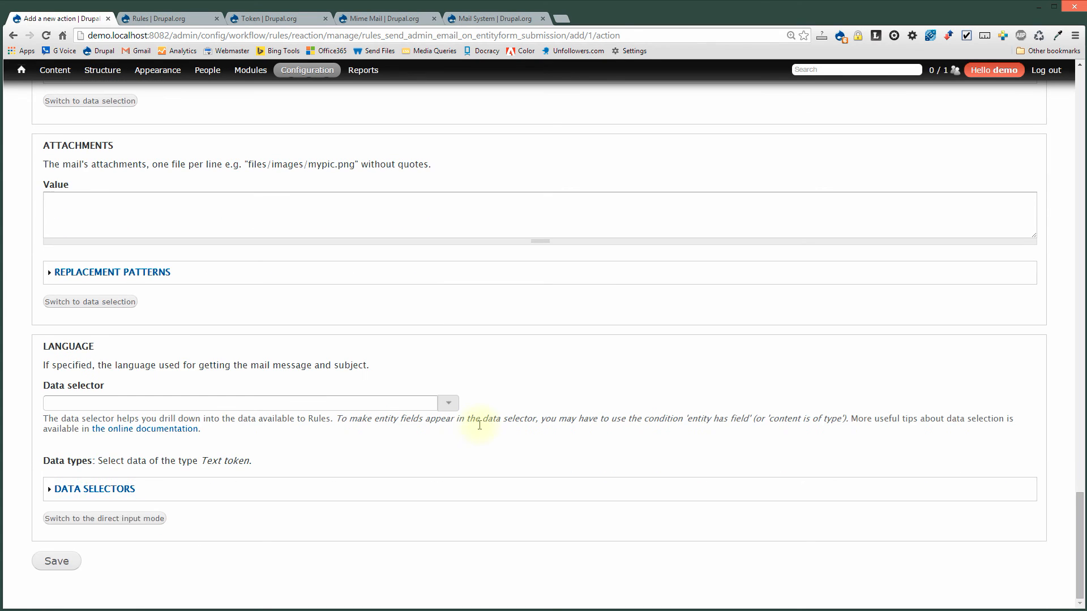
scroll(589, 382, "up", 20)
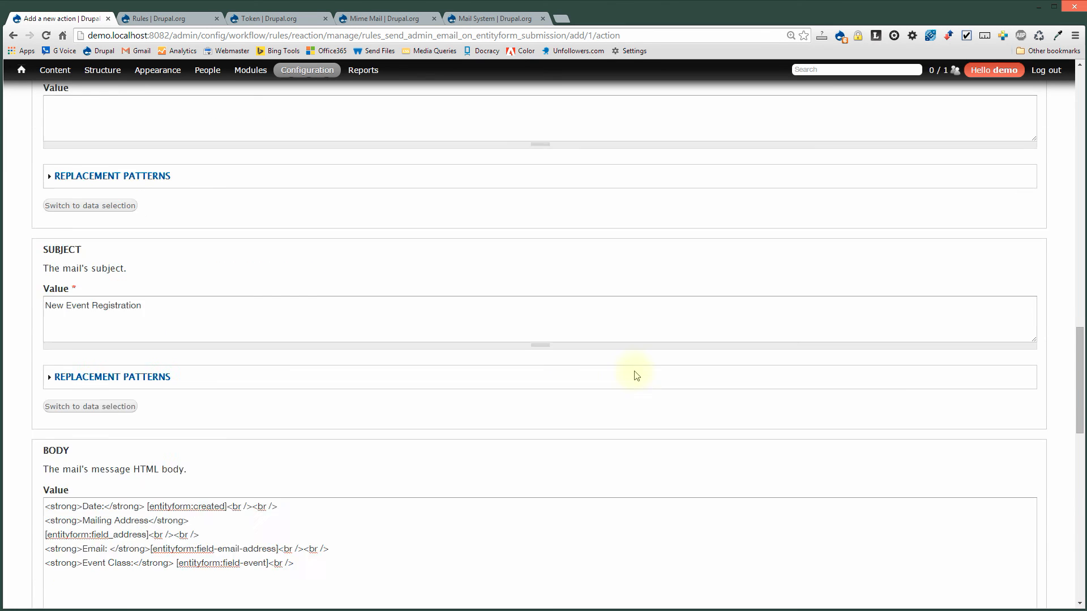
Review the key and recipient values at the top of the e-mail action form.
scroll(934, 405, "up", 10)
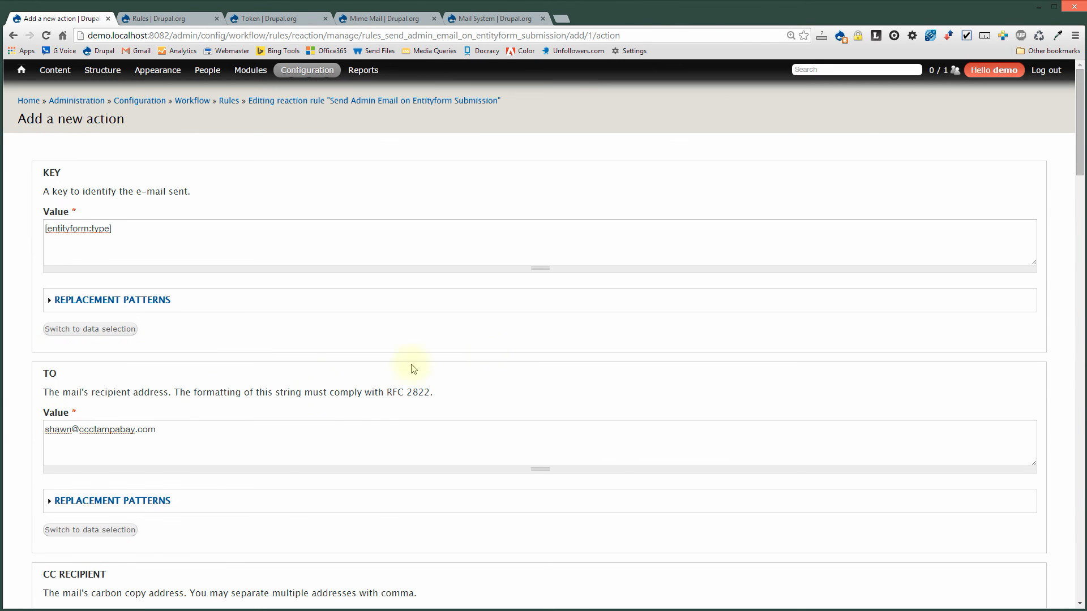
triple_click(127, 232)
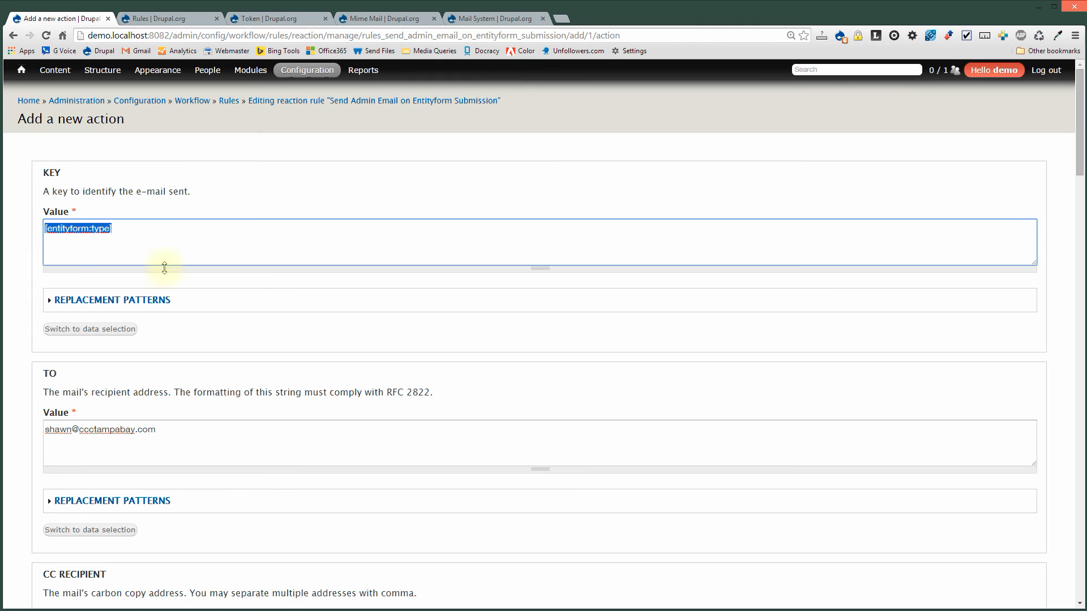
scroll(291, 482, "down", 4)
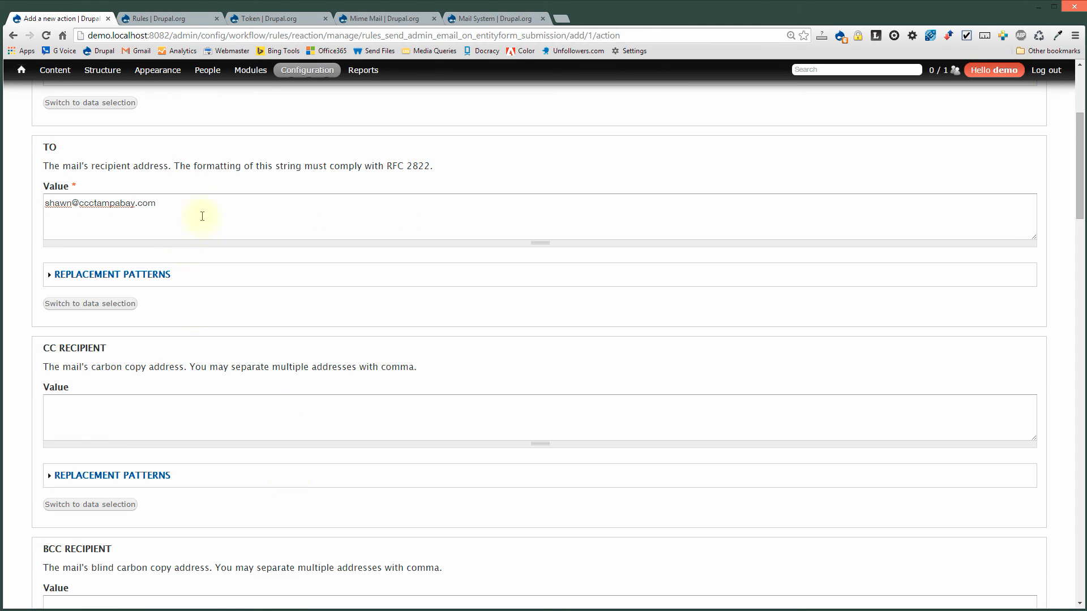
left_click_drag(205, 214, 38, 211)
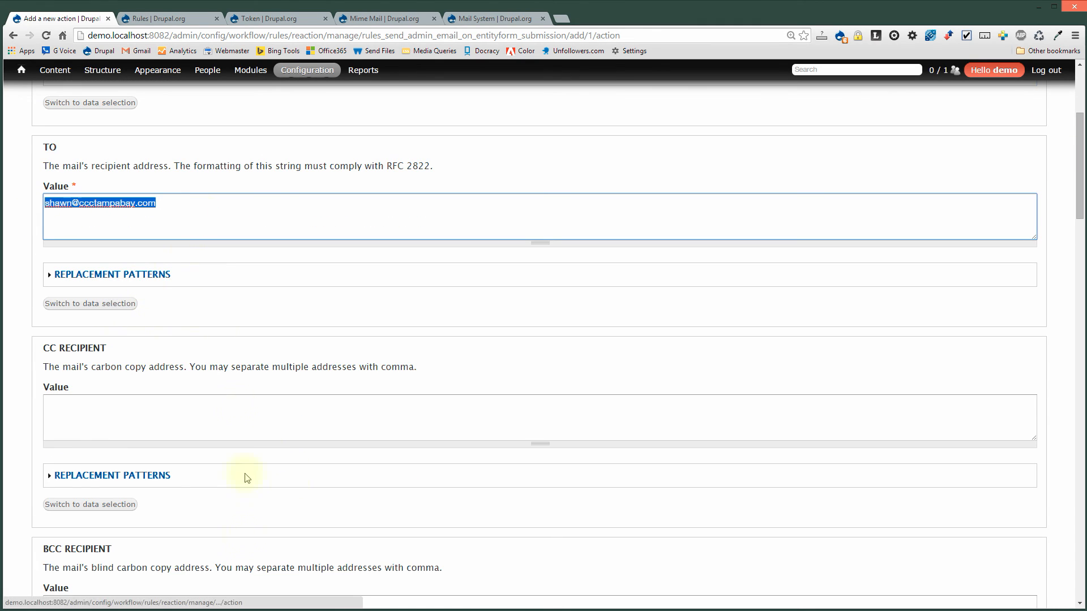
scroll(241, 564, "down", 1)
scroll(241, 563, "down", 14)
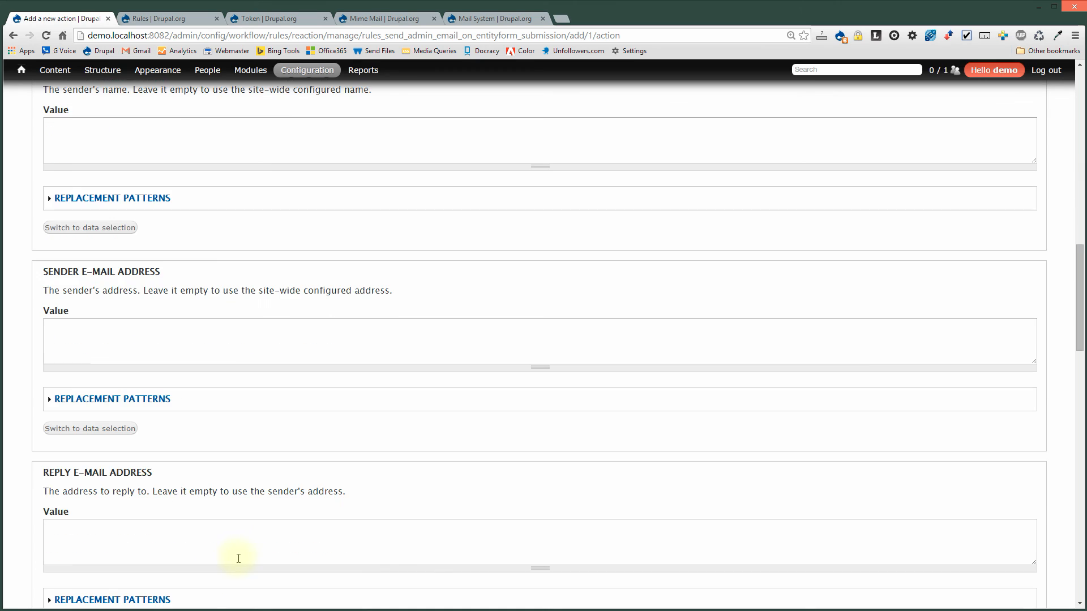
scroll(237, 557, "down", 5)
Check the New Event Registration subject and HTML body, then save the action.
left_click(156, 276)
left_click_drag(157, 277, 3, 273)
scroll(347, 526, "down", 3)
left_click_drag(344, 368, 20, 308)
scroll(311, 526, "down", 11)
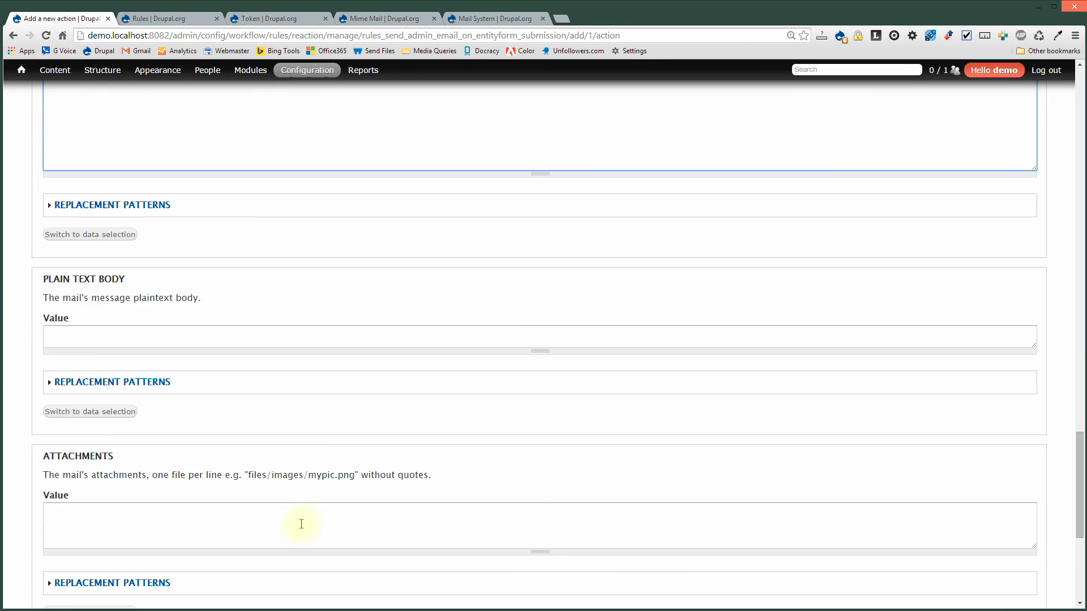
scroll(303, 528, "down", 1)
left_click(44, 562)
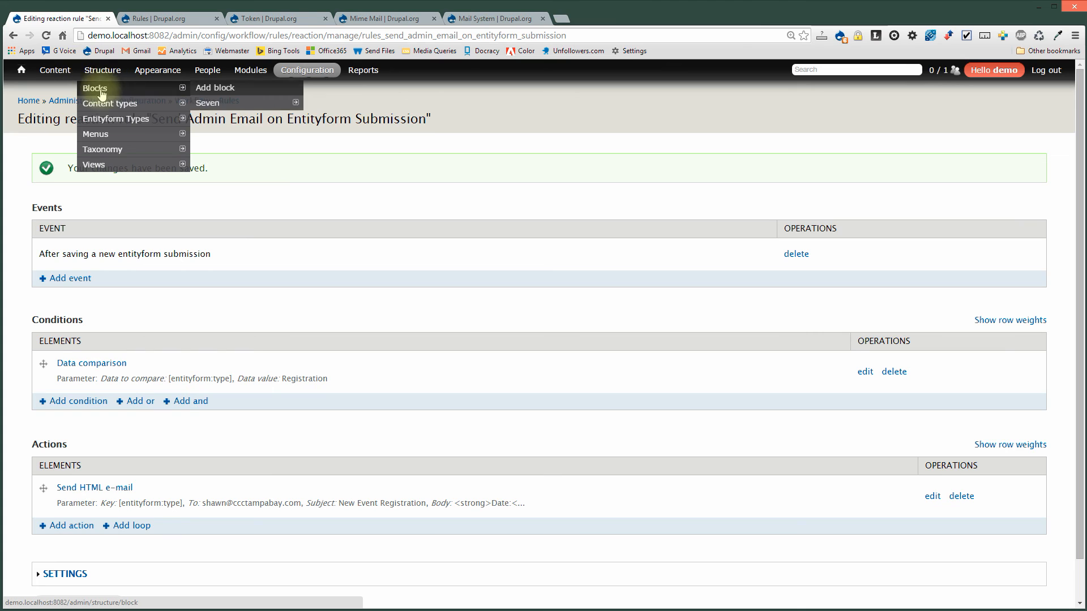
Open Structure > Entityform Types and view the Registration form's submissions.
mouse_move(109, 109)
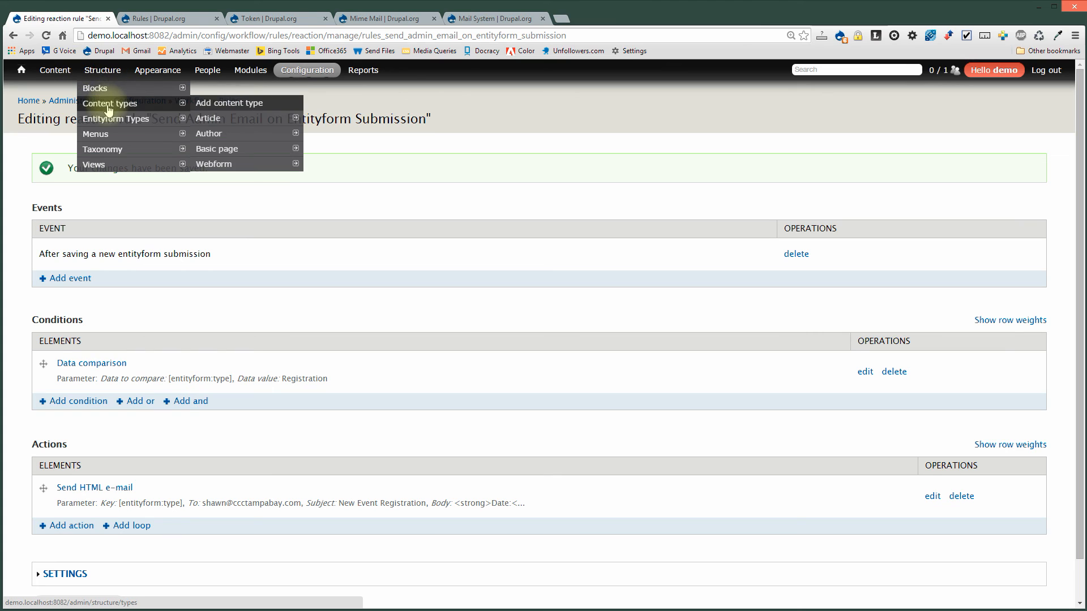
left_click(127, 127)
left_click(875, 219)
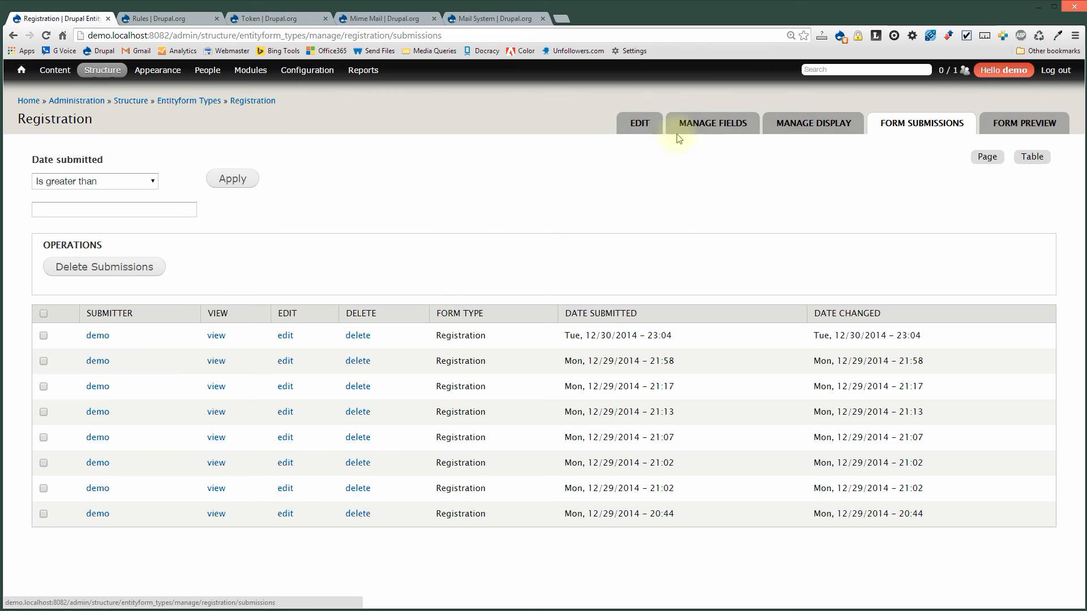
Return to Entityform Types and open the Registration submit form, toggling the Country list.
mouse_move(103, 70)
left_click(116, 118)
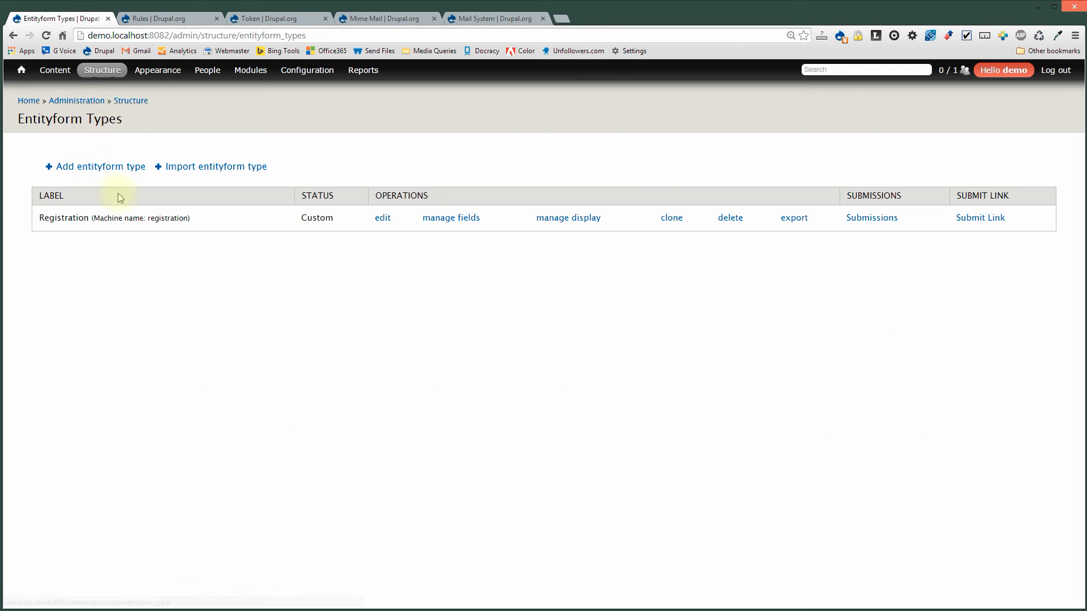
left_click(969, 219)
left_click(301, 345)
left_click(301, 346)
Set the country to United States and enter a sample first name, last name and street address.
key("u")
key("u")
key("u")
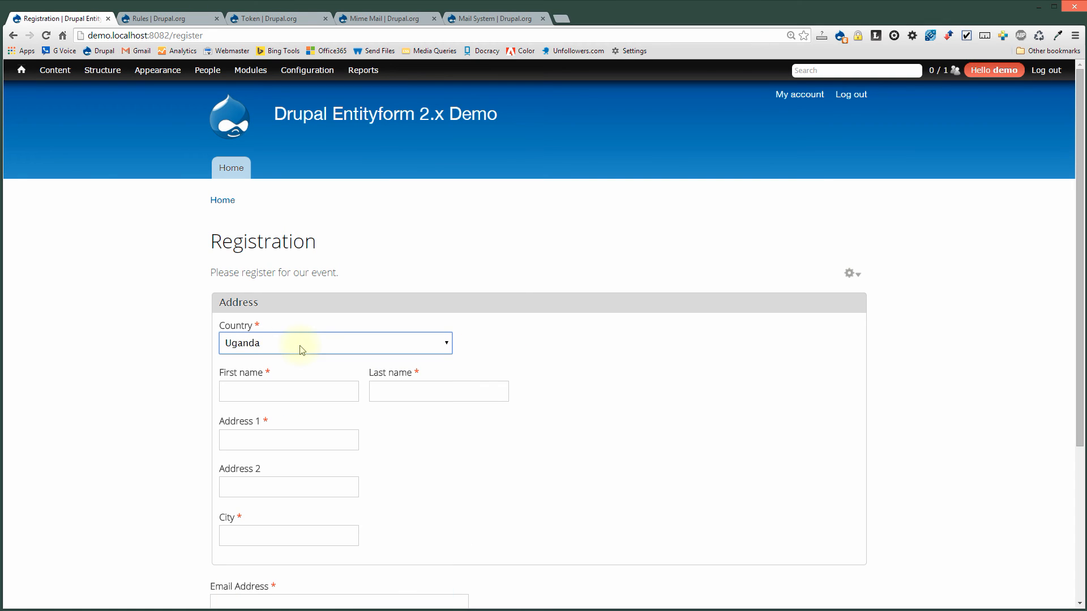
key("u")
key("u")
key("u")
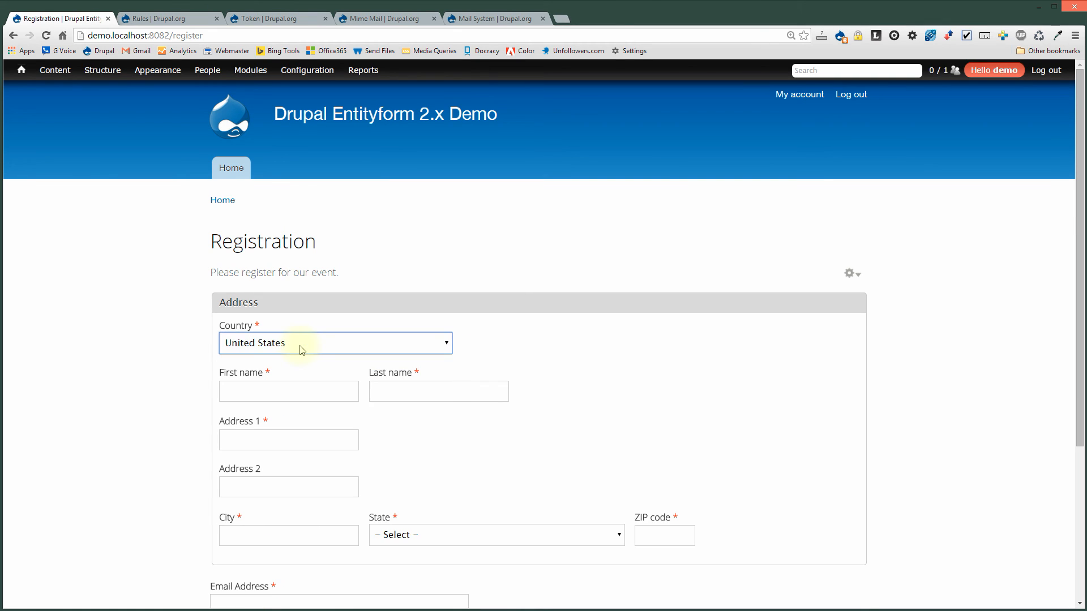
scroll(660, 247, "down", 2)
left_click(312, 281)
type("John")
key("Tab")
type("Sm")
key("Down")
key("Tab")
type("123")
key("Down")
key("Return")
key("Tab")
key("Tab")
Fill in the city, Alabama as state, the ZIP code and a test email address.
type("Any")
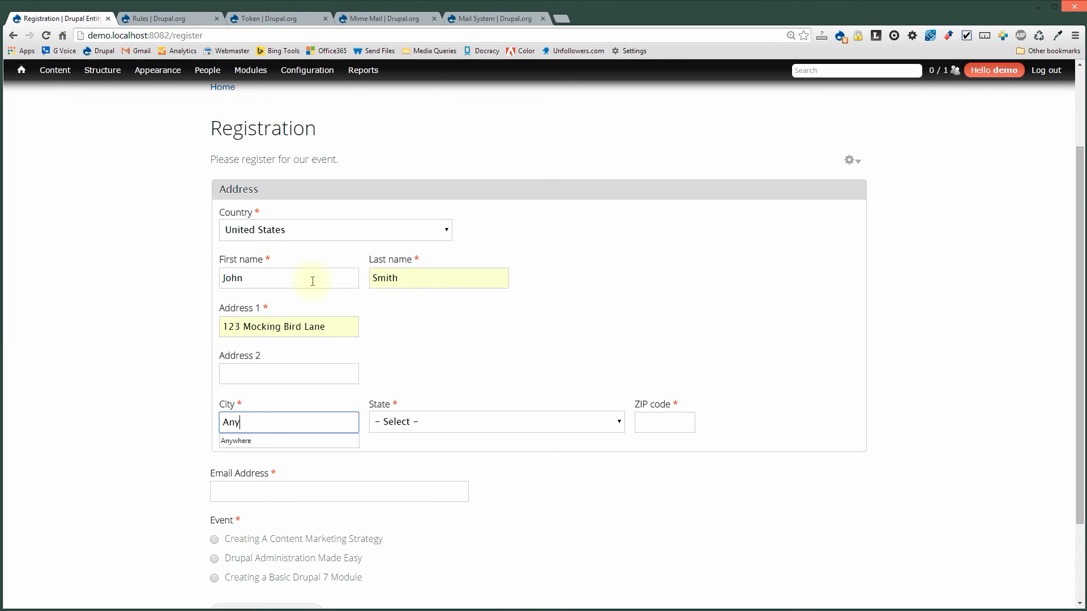
key("Down")
key("Return")
key("Tab")
key("Down")
key("Tab")
type("555")
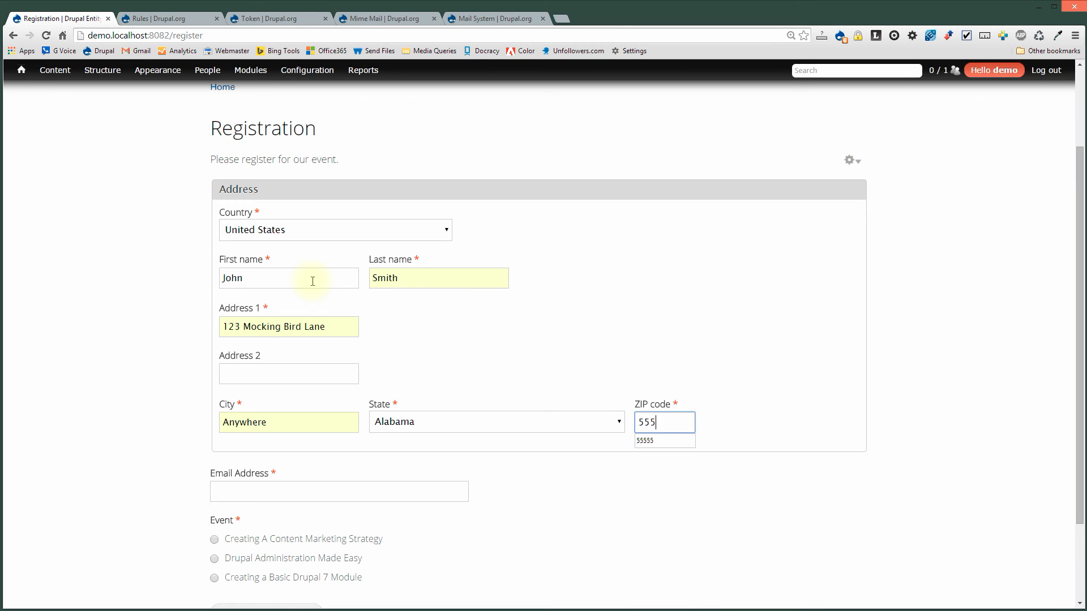
key("Tab")
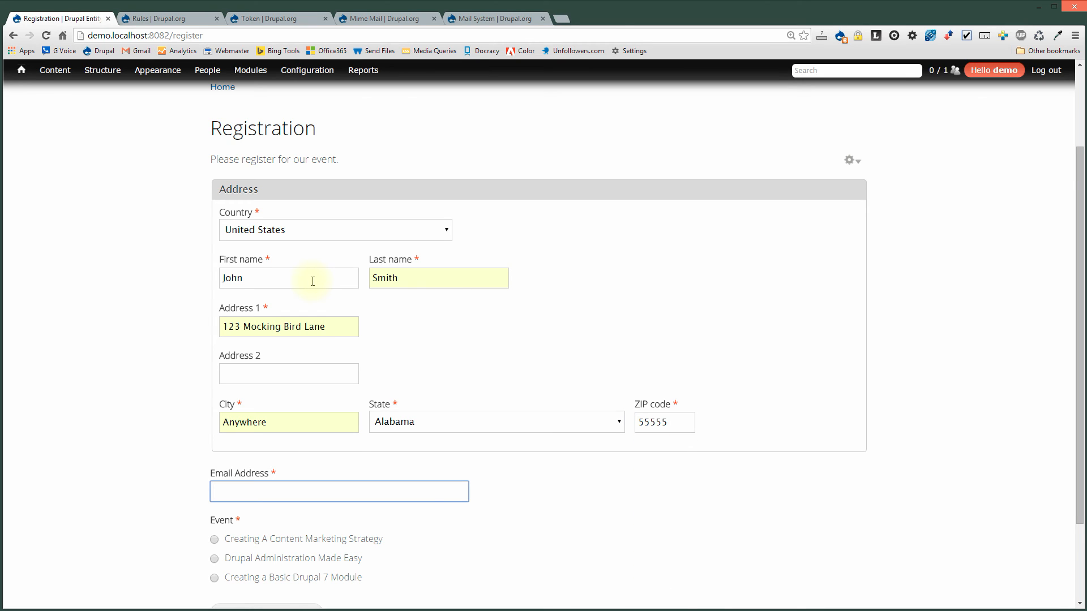
type("test")
key("Down")
key("Return")
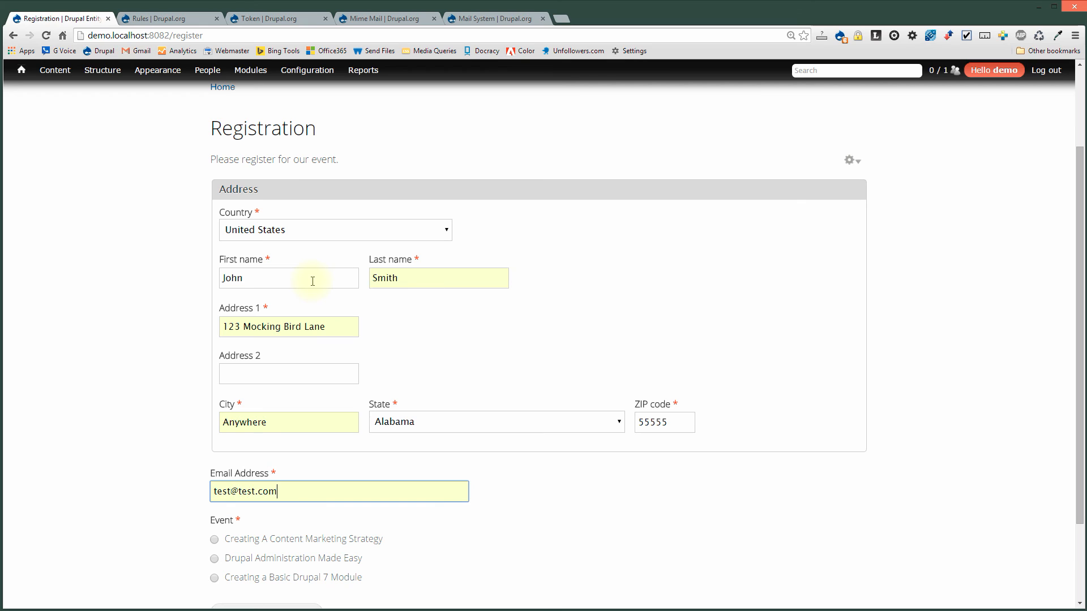
Select the Creating A Content Marketing Strategy event and submit the registration.
scroll(511, 433, "down", 2)
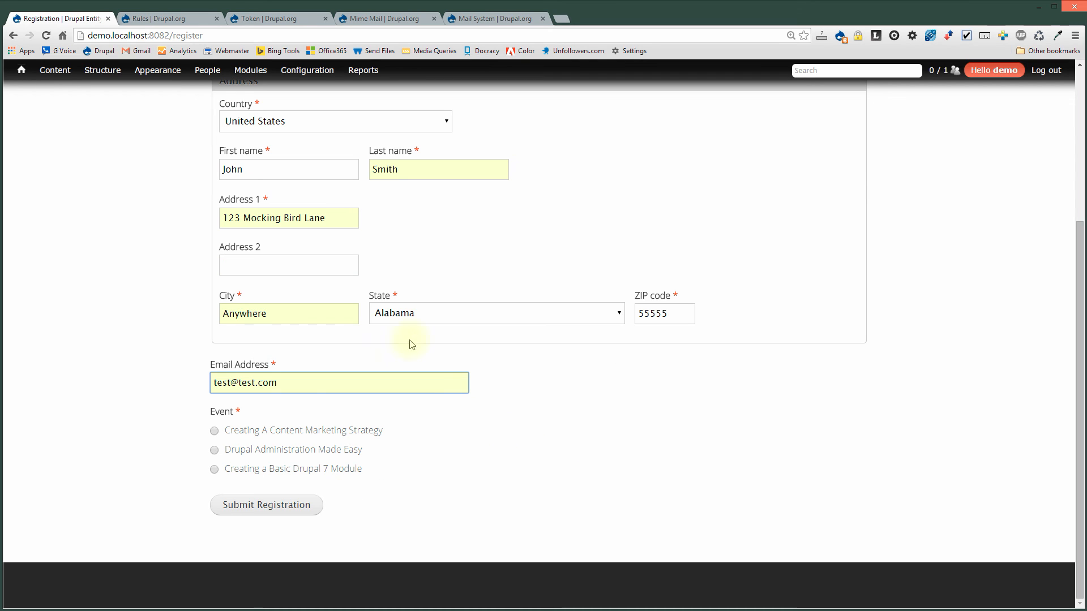
left_click(297, 432)
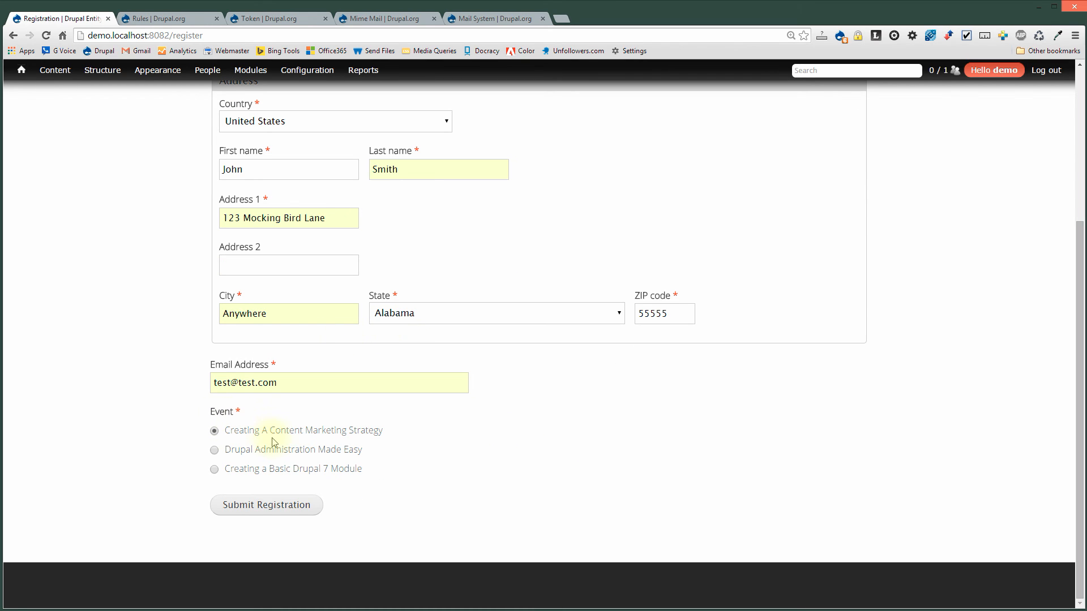
left_click(247, 505)
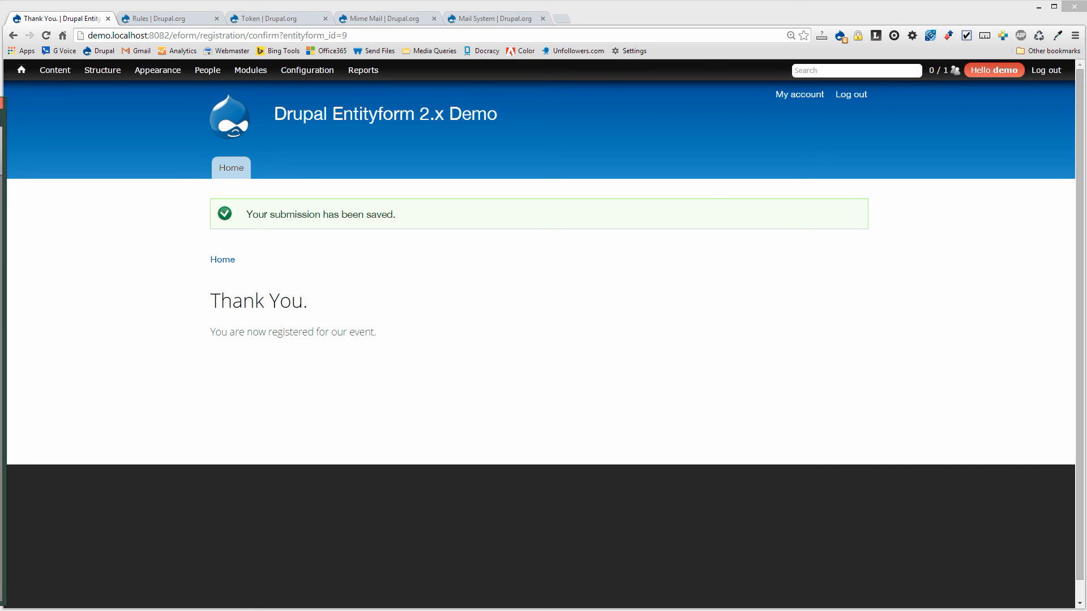
left_click_drag(0, 105, 566, 90)
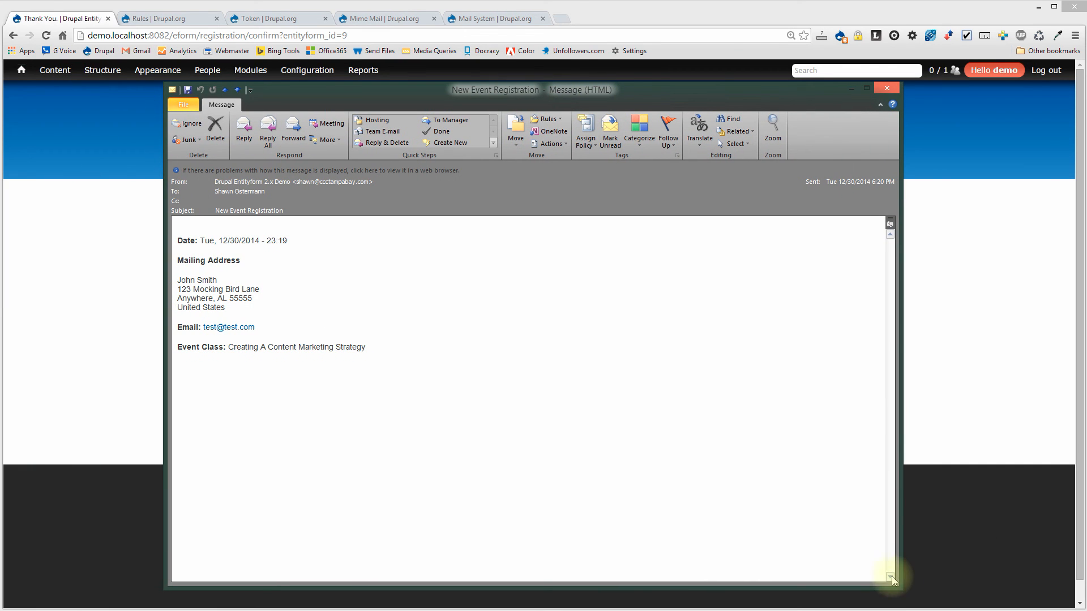
Shrink the Outlook New Event Registration message, move it up and maximize it to read the details.
left_click_drag(898, 582, 832, 424)
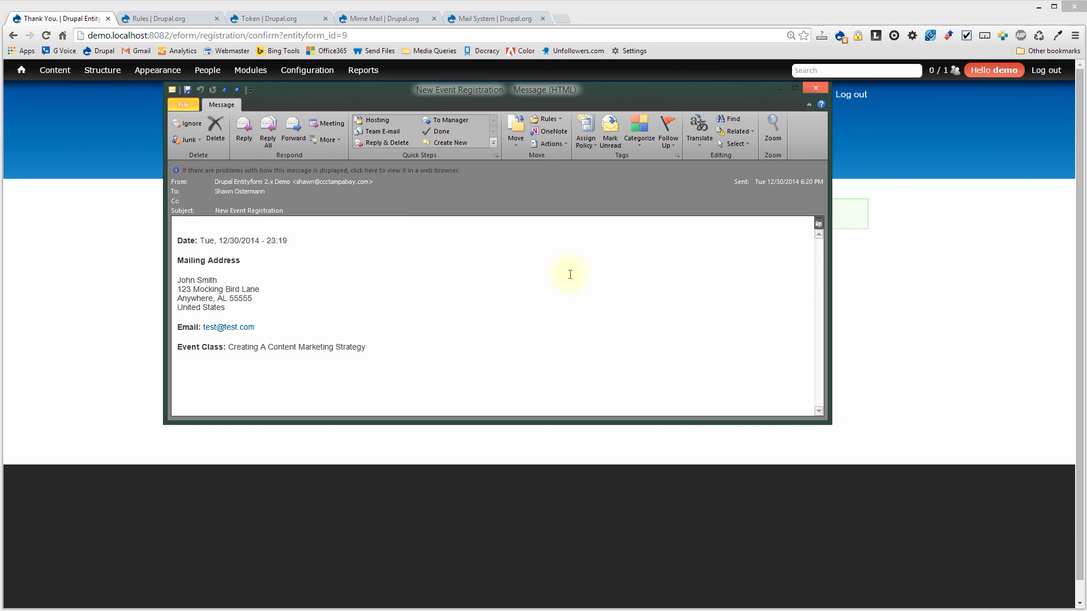
left_click_drag(383, 100, 389, 6)
double_click(388, 6)
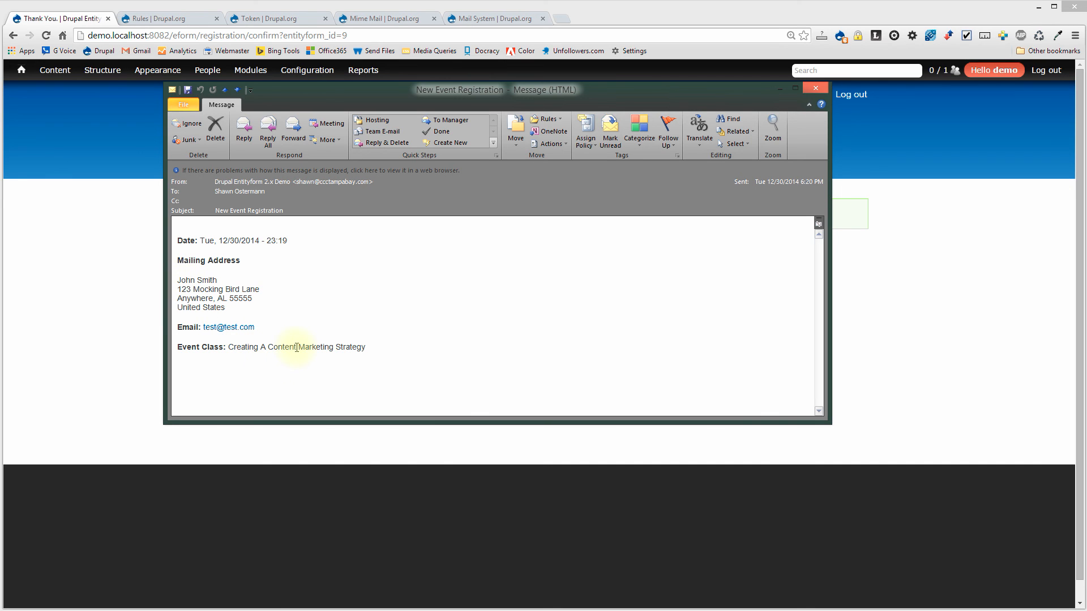
Close the Outlook message to reveal Drupal's Thank You confirmation page.
left_click(808, 89)
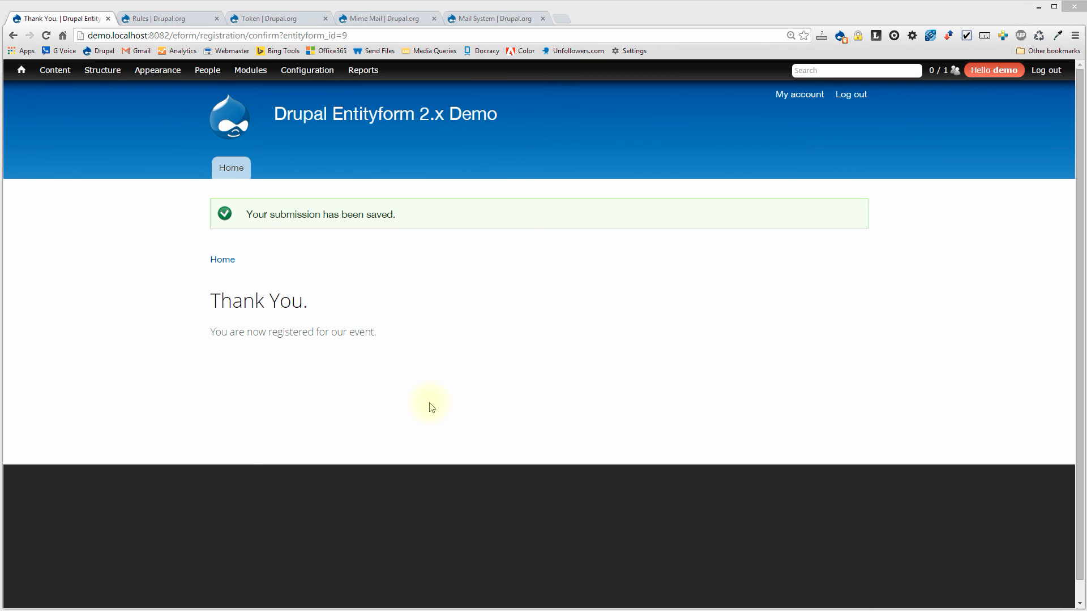